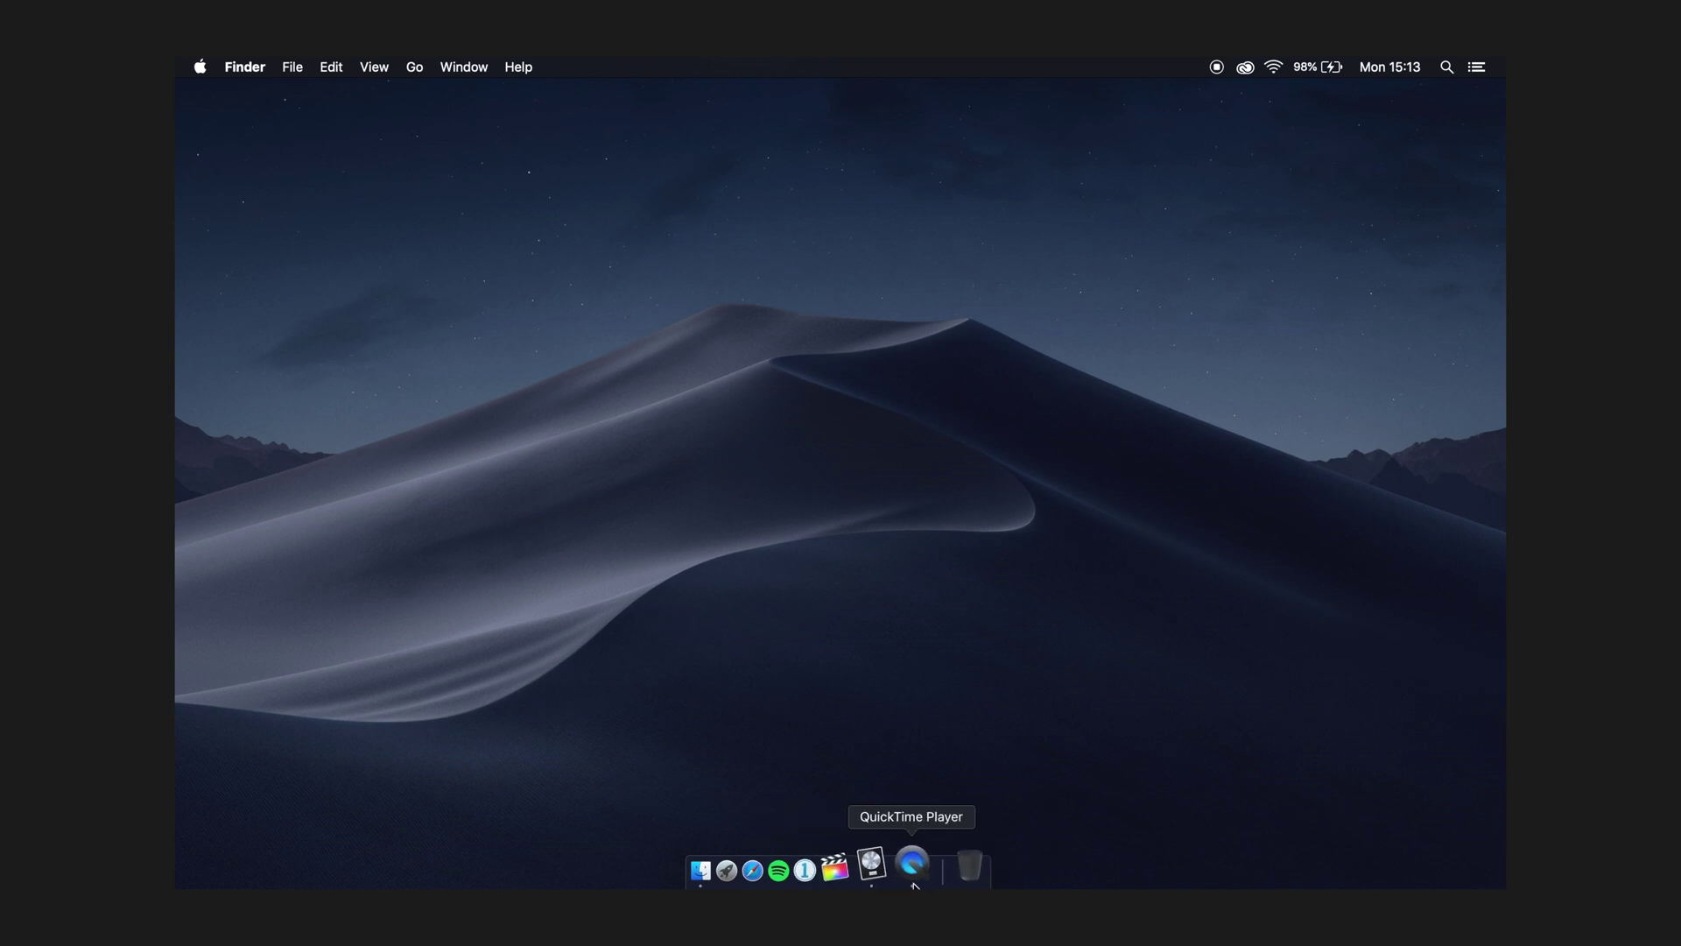
# Bring Logic Pro X forward, return to the empty desktop Space, and launch QuickTime Player
pyautogui.click(893, 884)
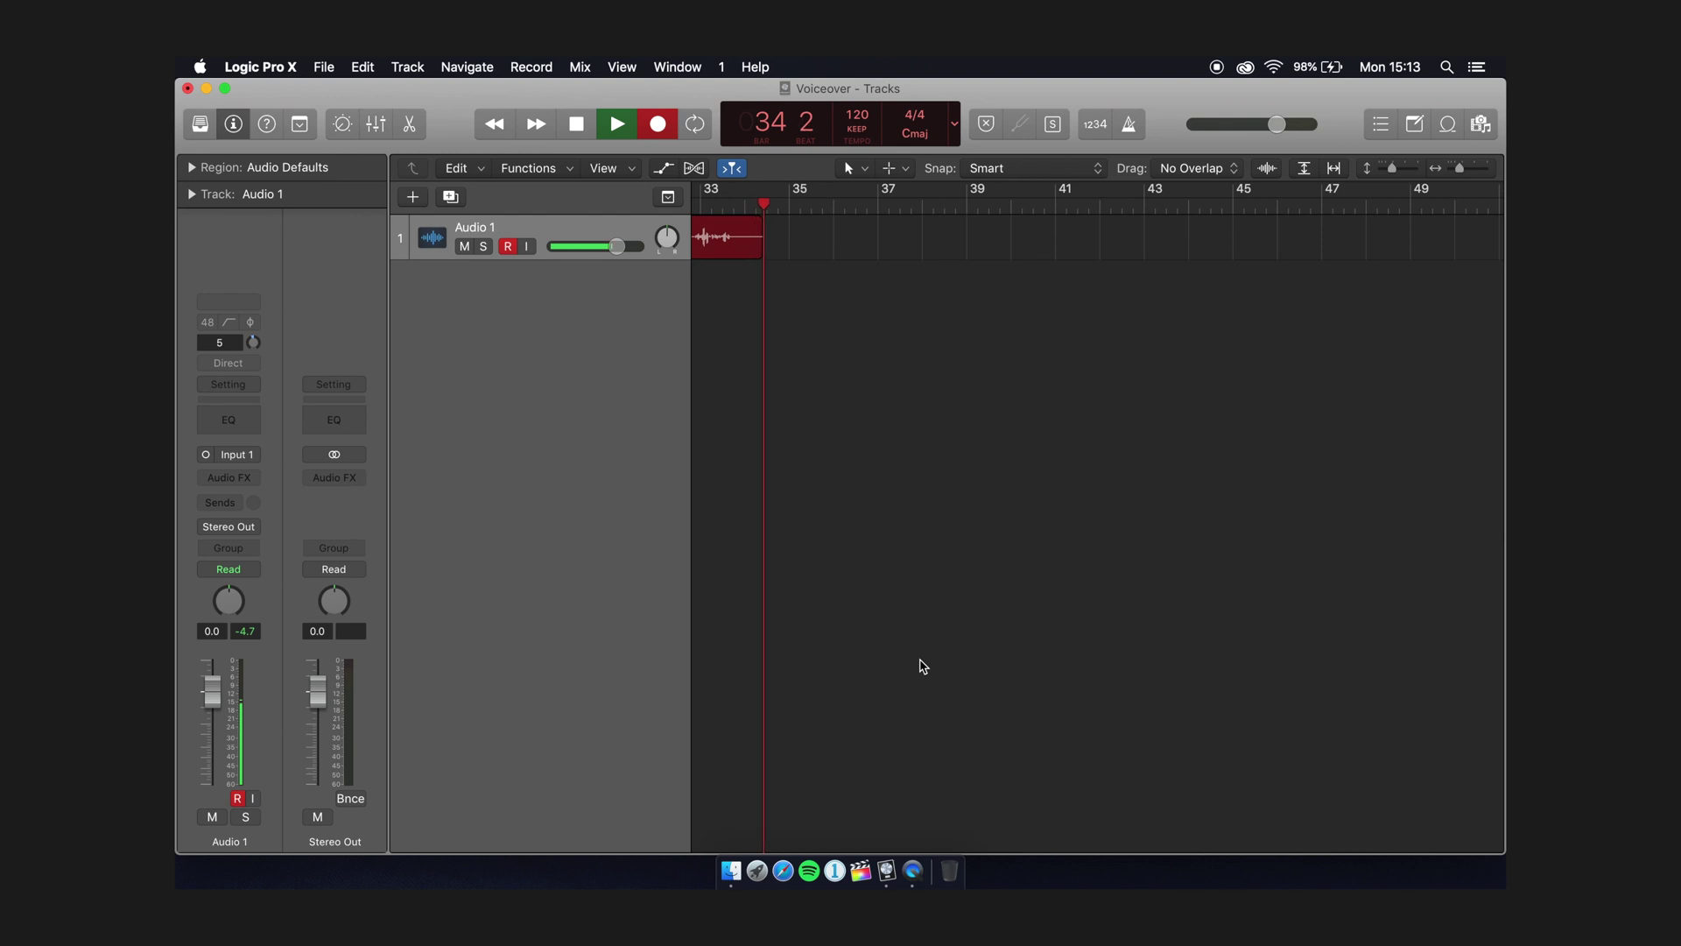
pyautogui.hotkey('ctrl', 'Right')
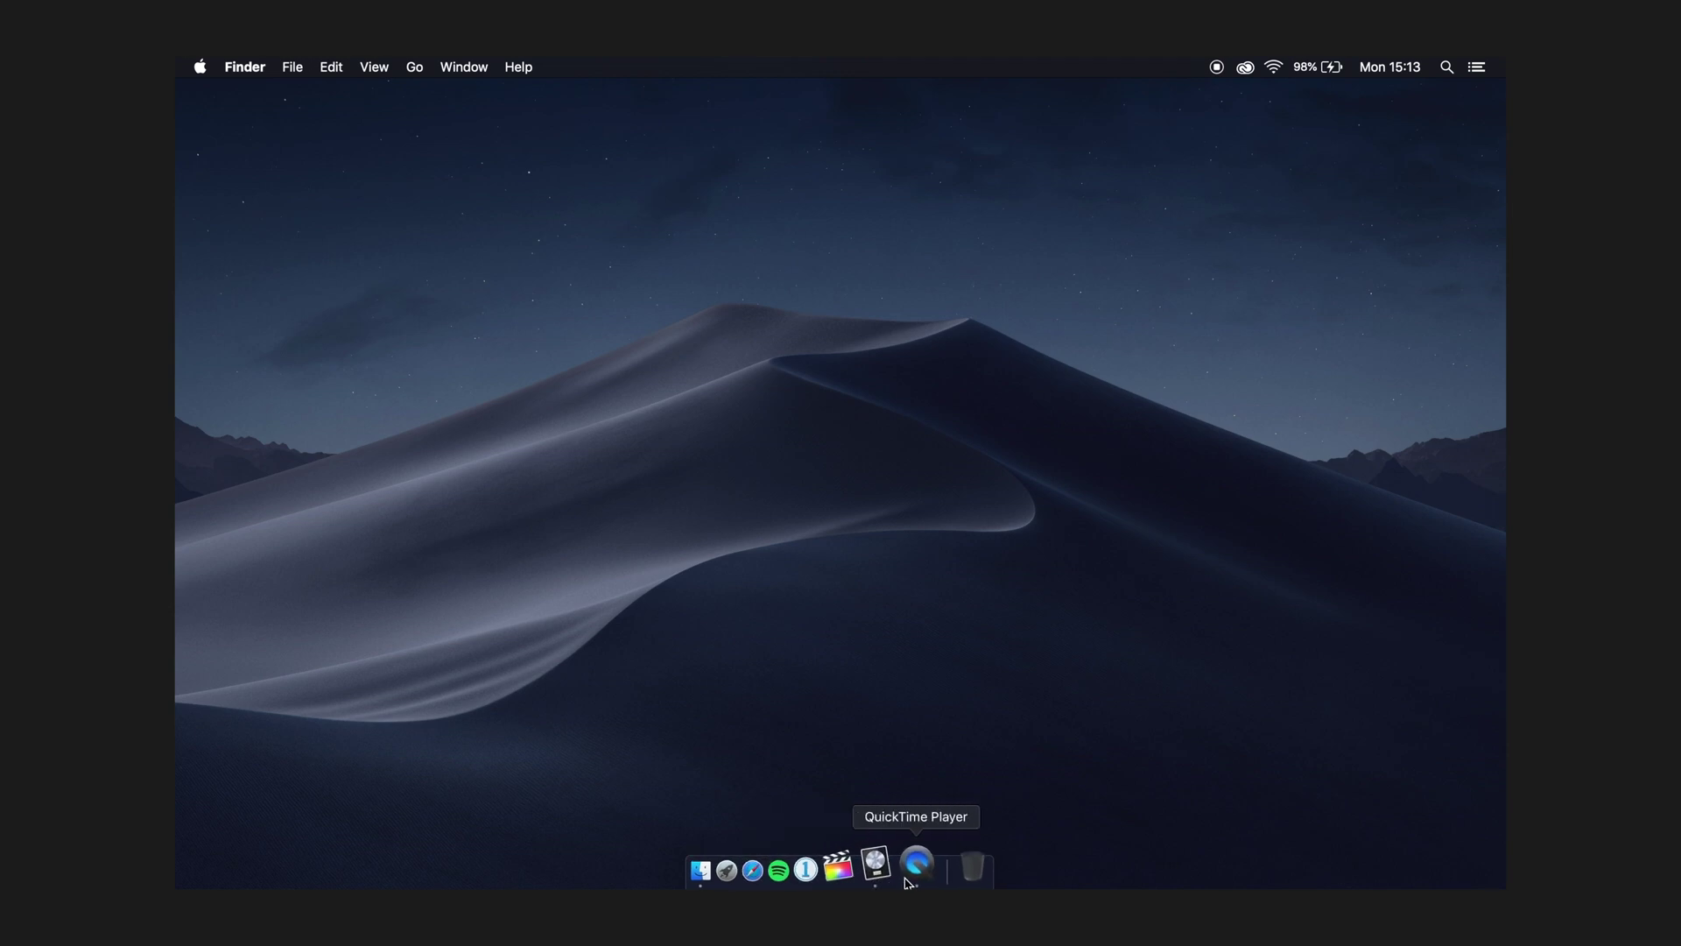
pyautogui.click(914, 879)
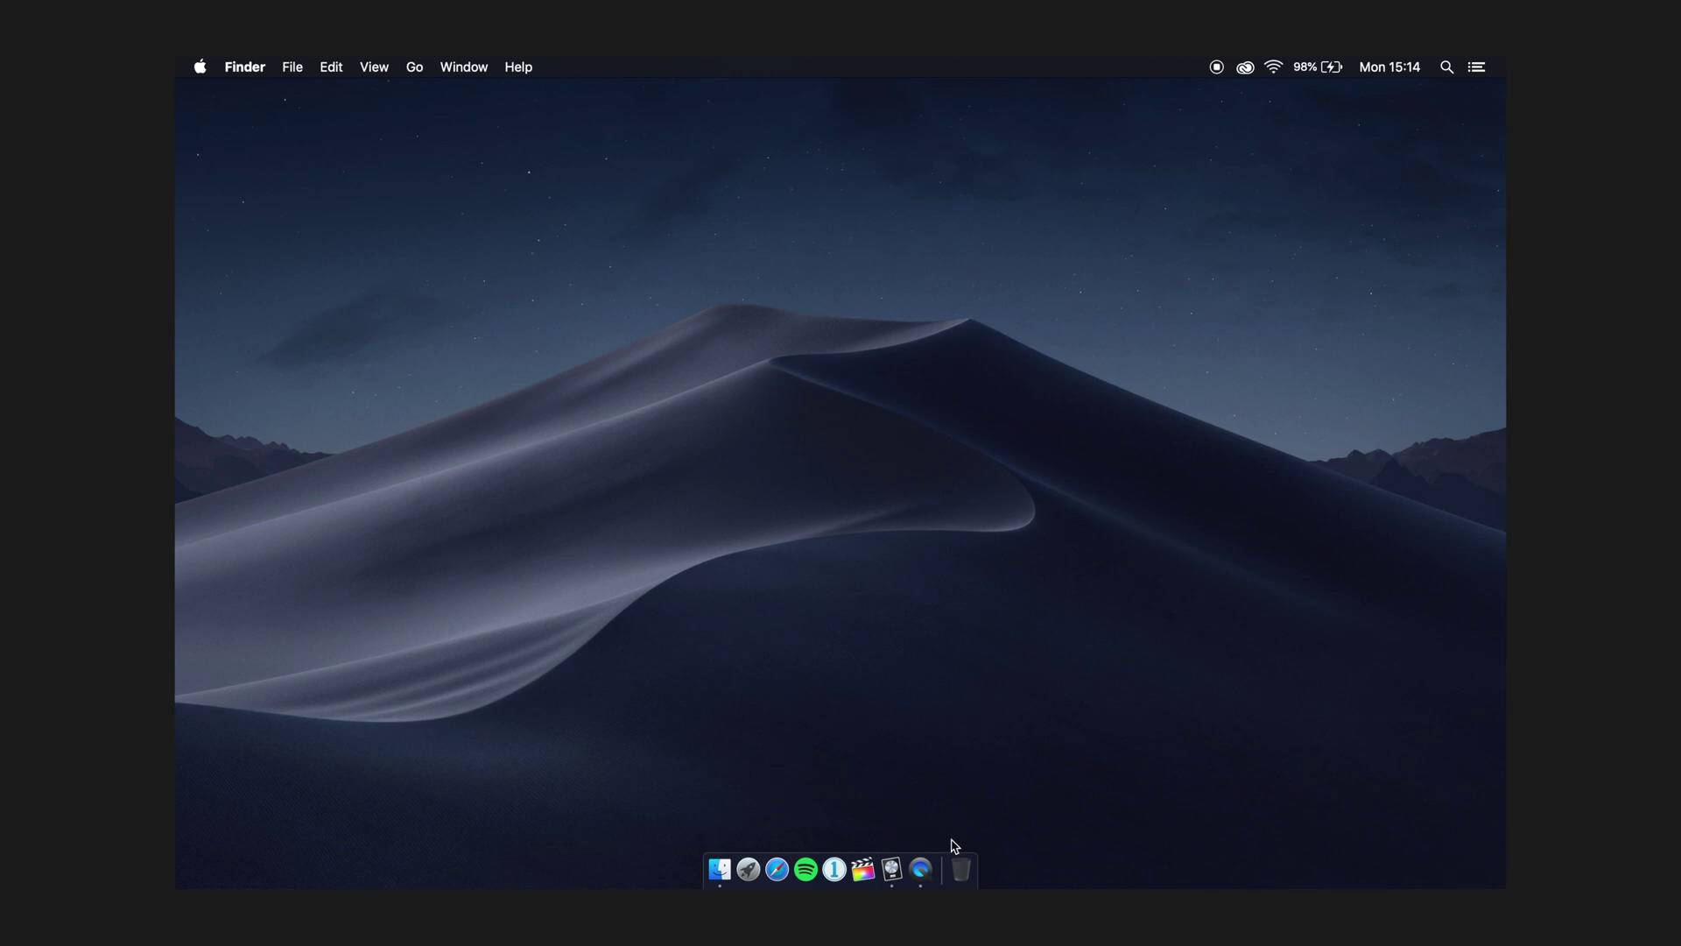
# Open Notification Center's Today view and scroll through the Monit and Calculator widgets
pyautogui.click(1476, 66)
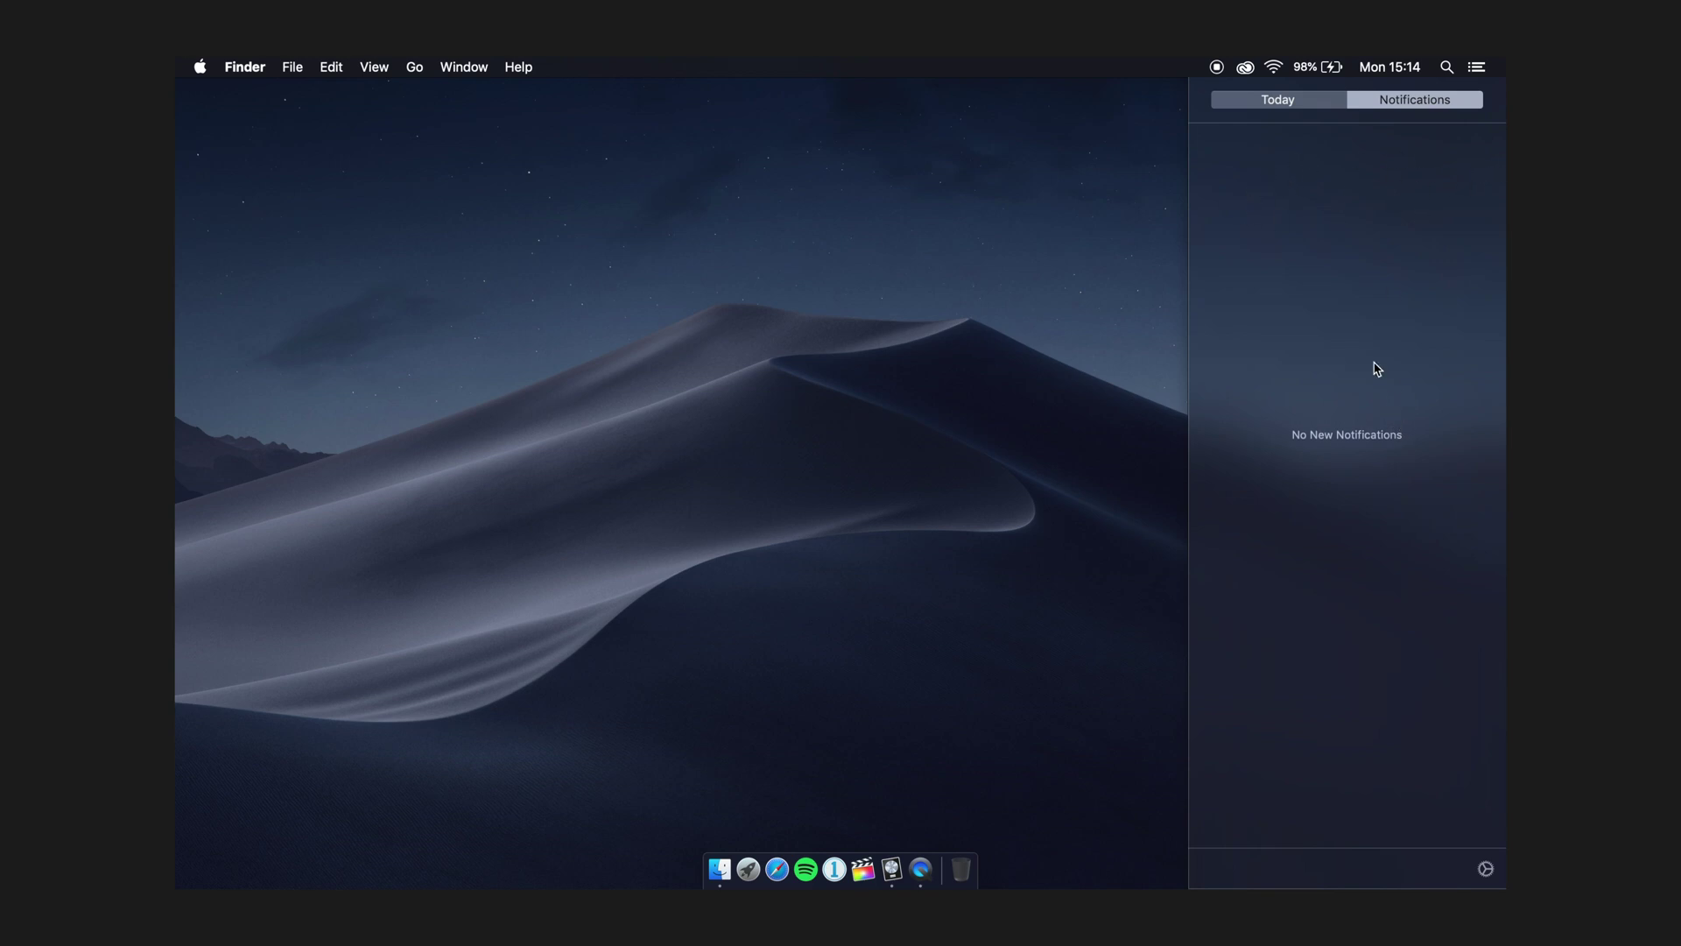
pyautogui.click(1316, 110)
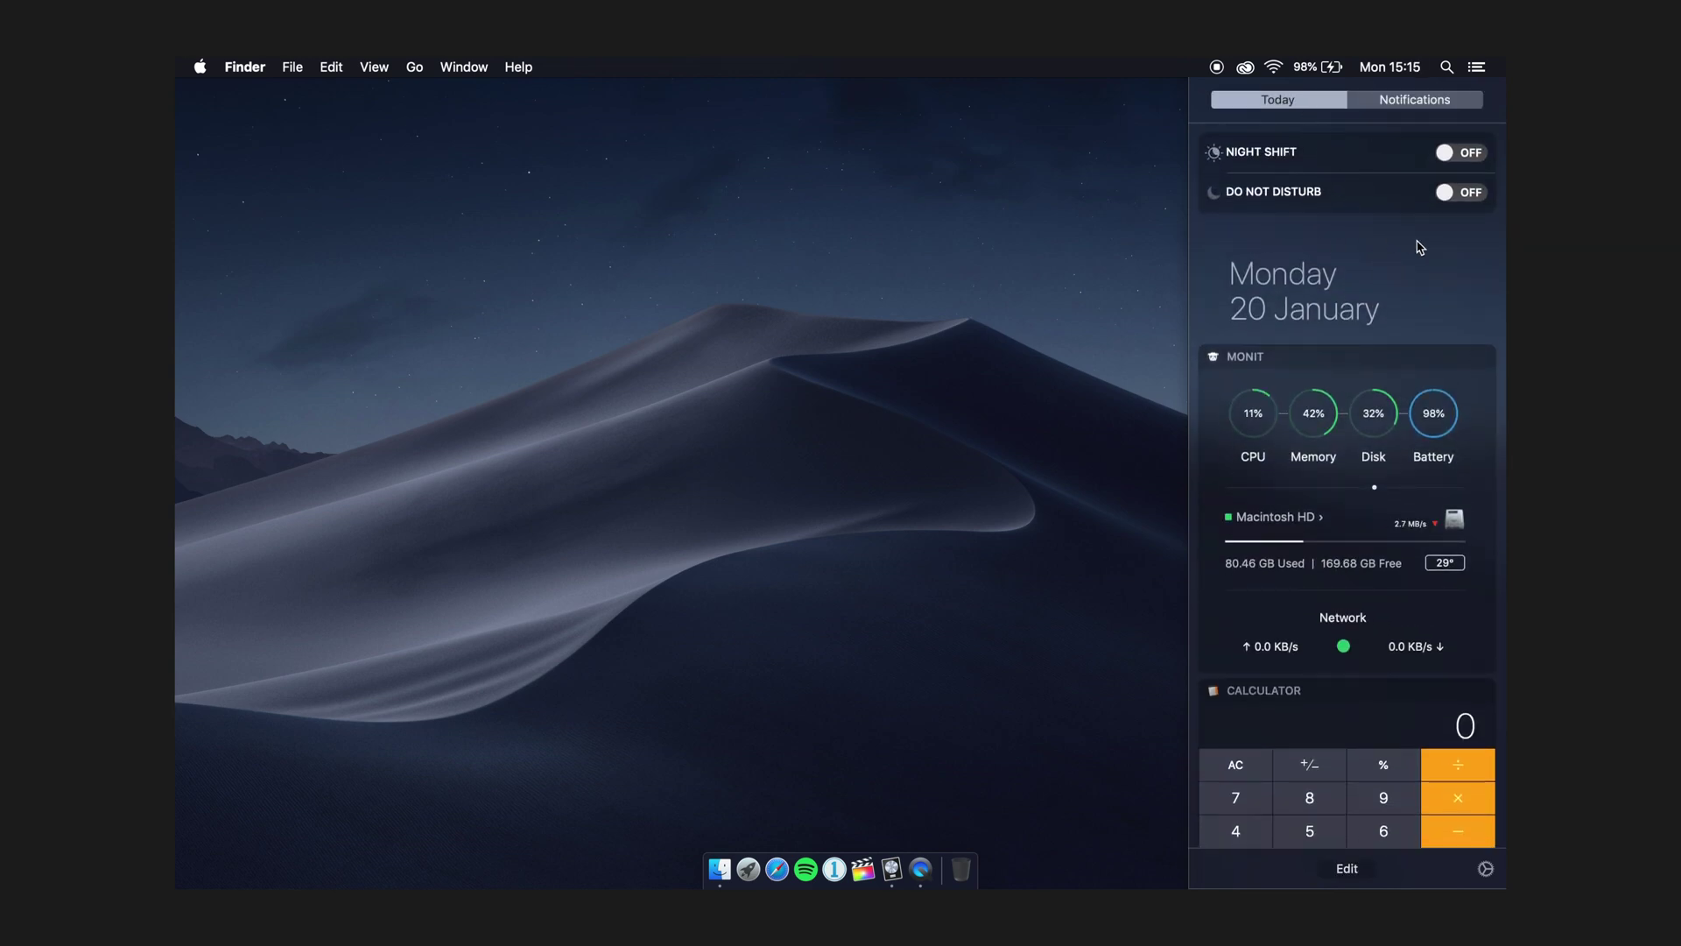
pyautogui.scroll(-3, 1452, 261)
pyautogui.scroll(3, 1451, 261)
pyautogui.scroll(-3, 1464, 268)
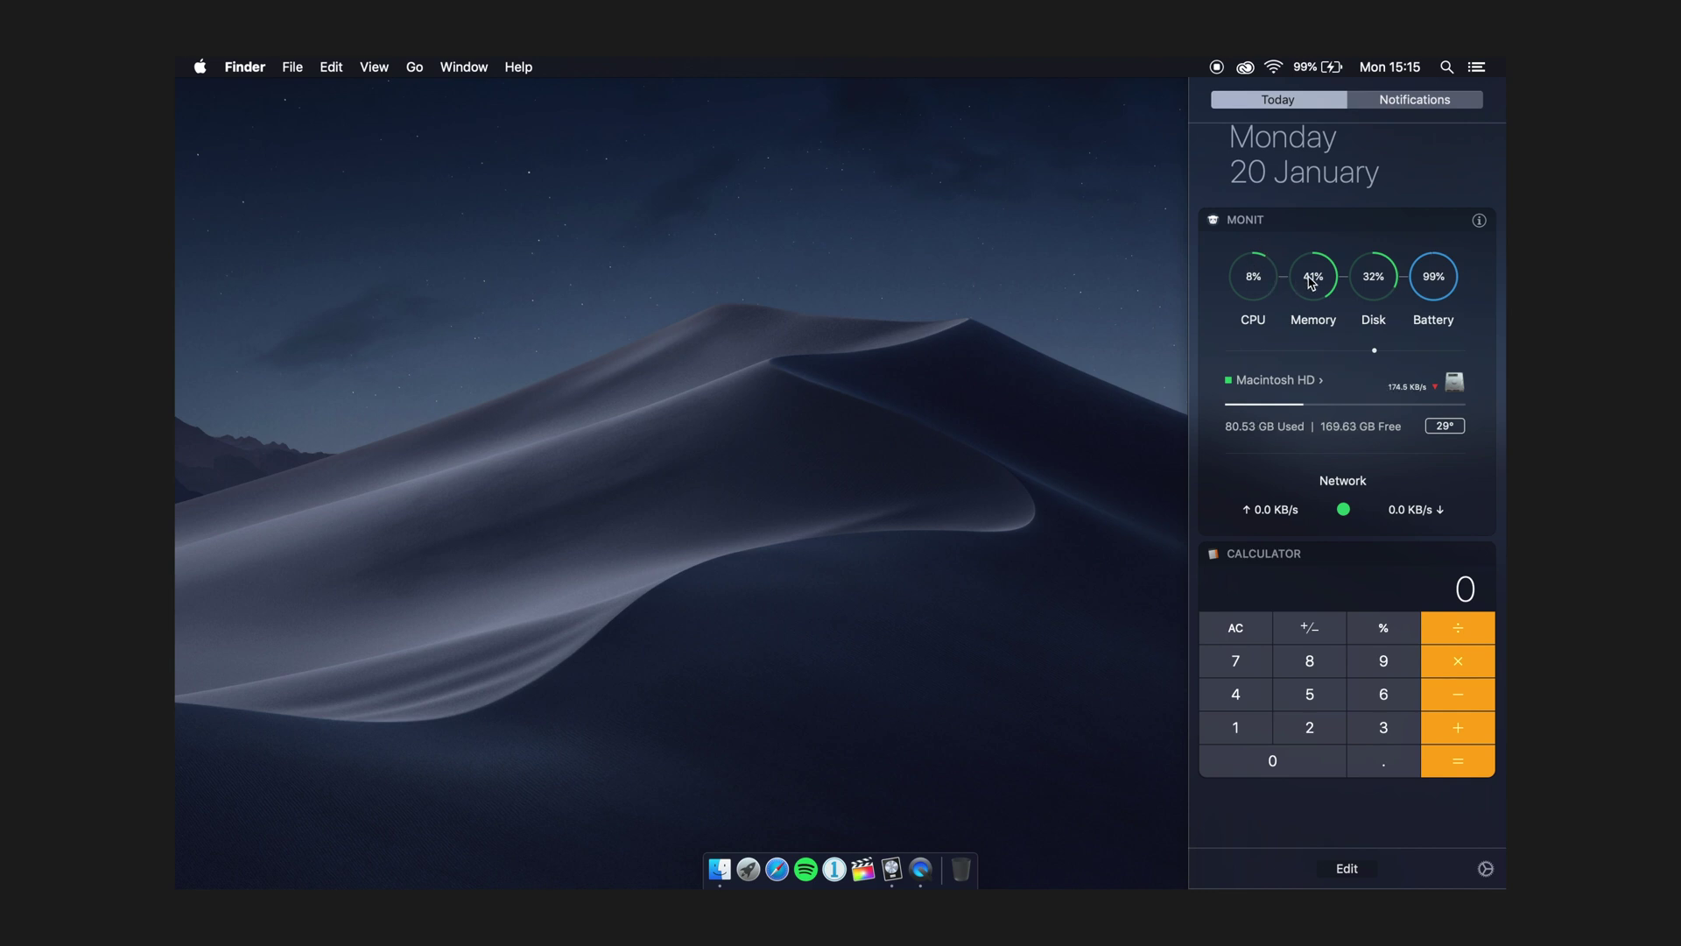
# Show the Monit widget's battery details and scroll through the Today widgets
pyautogui.click(1436, 268)
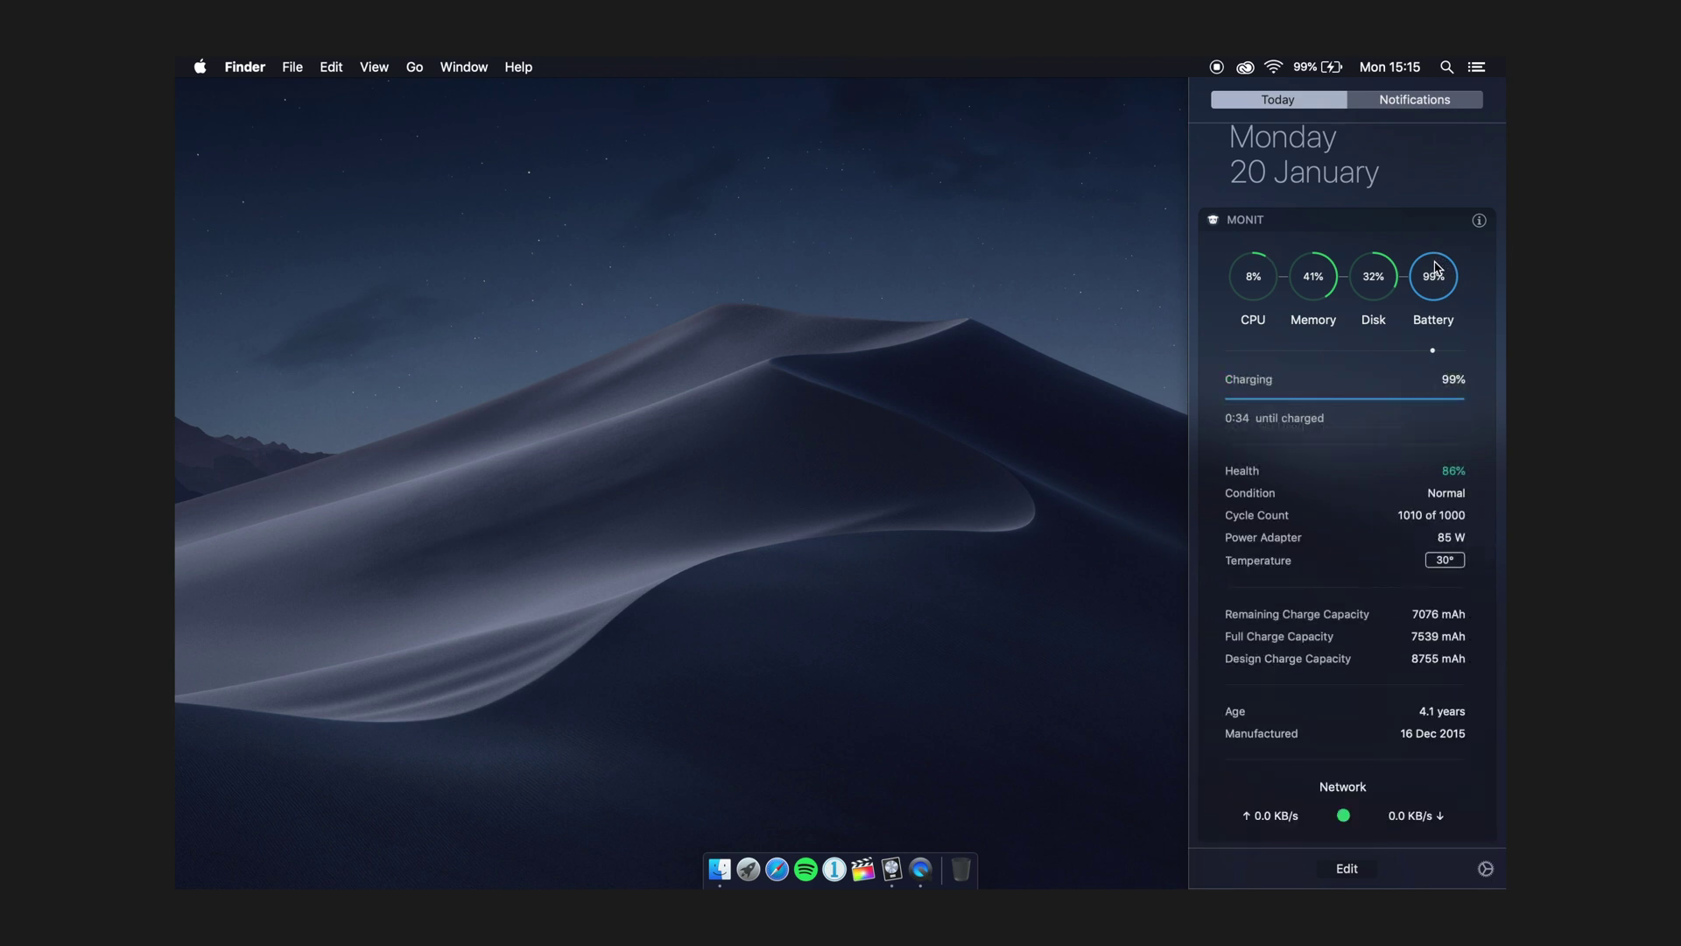
pyautogui.scroll(-2, 1447, 449)
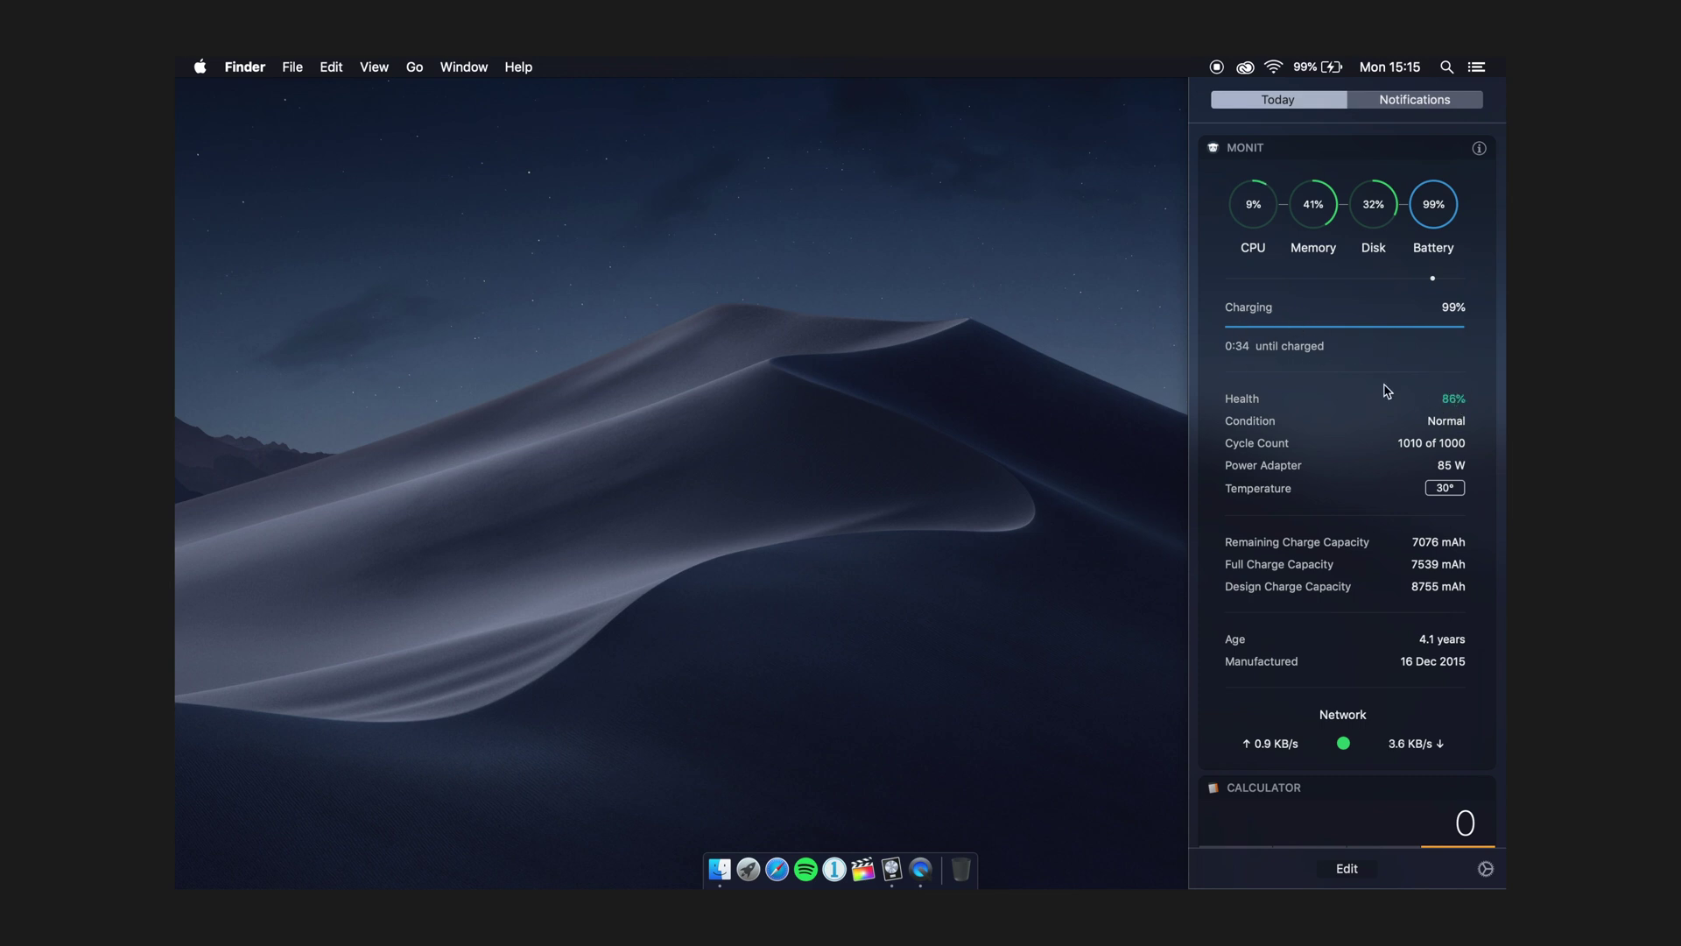
pyautogui.hscroll(-2, 1381, 386)
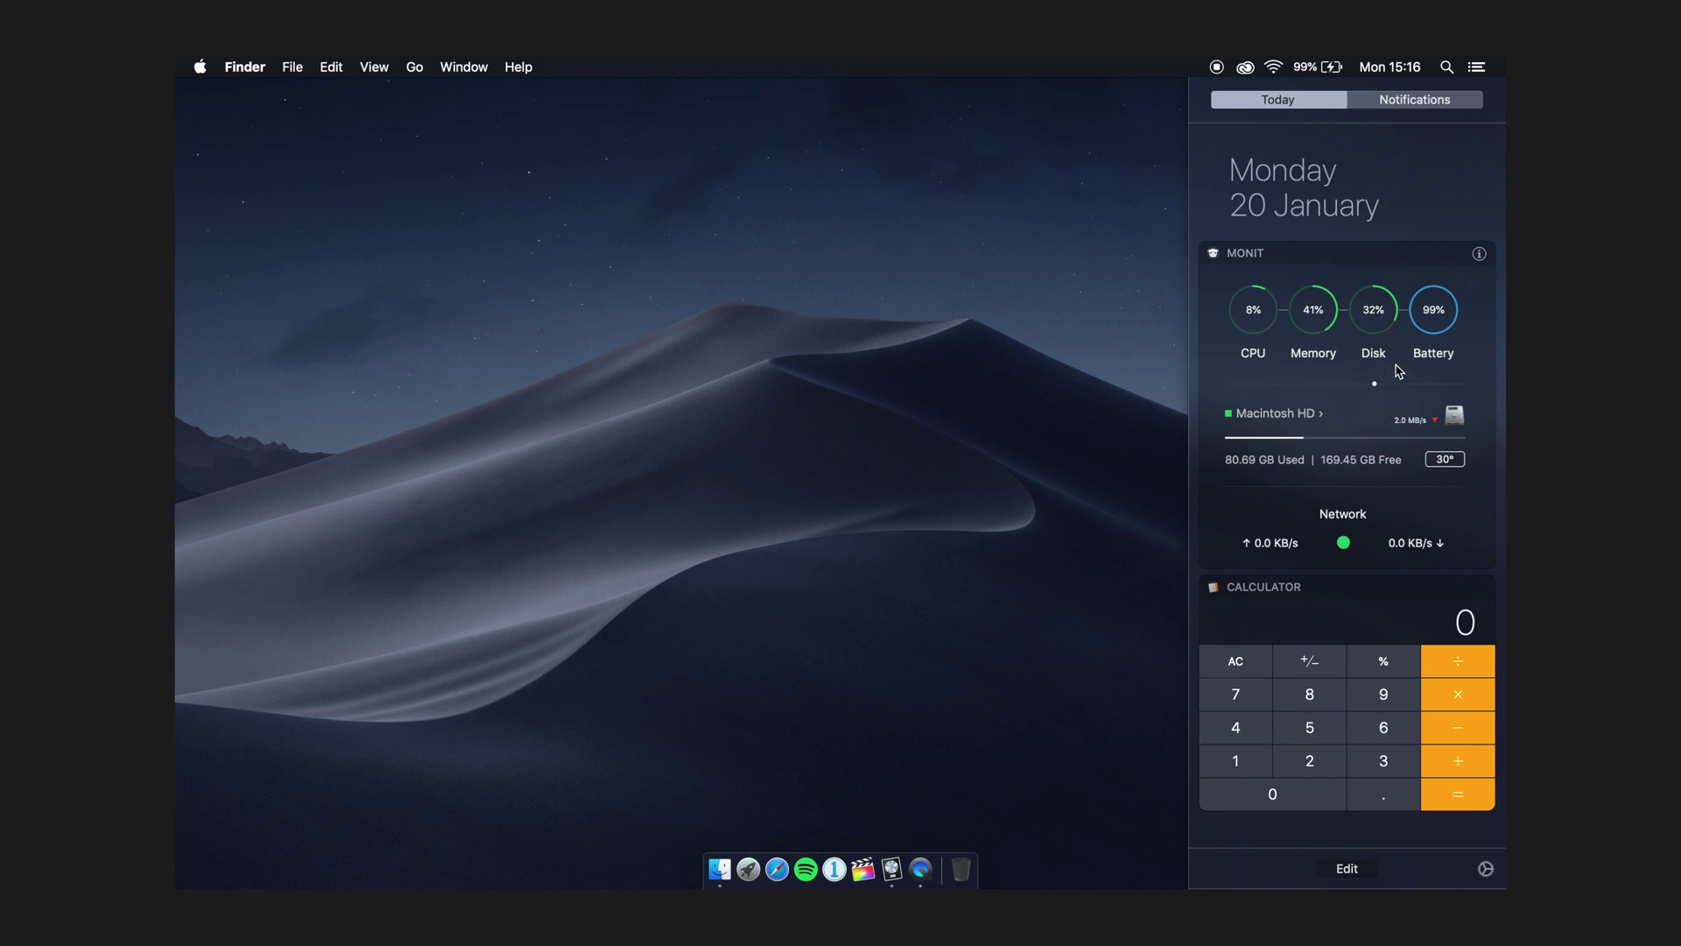
pyautogui.scroll(-2, 1410, 419)
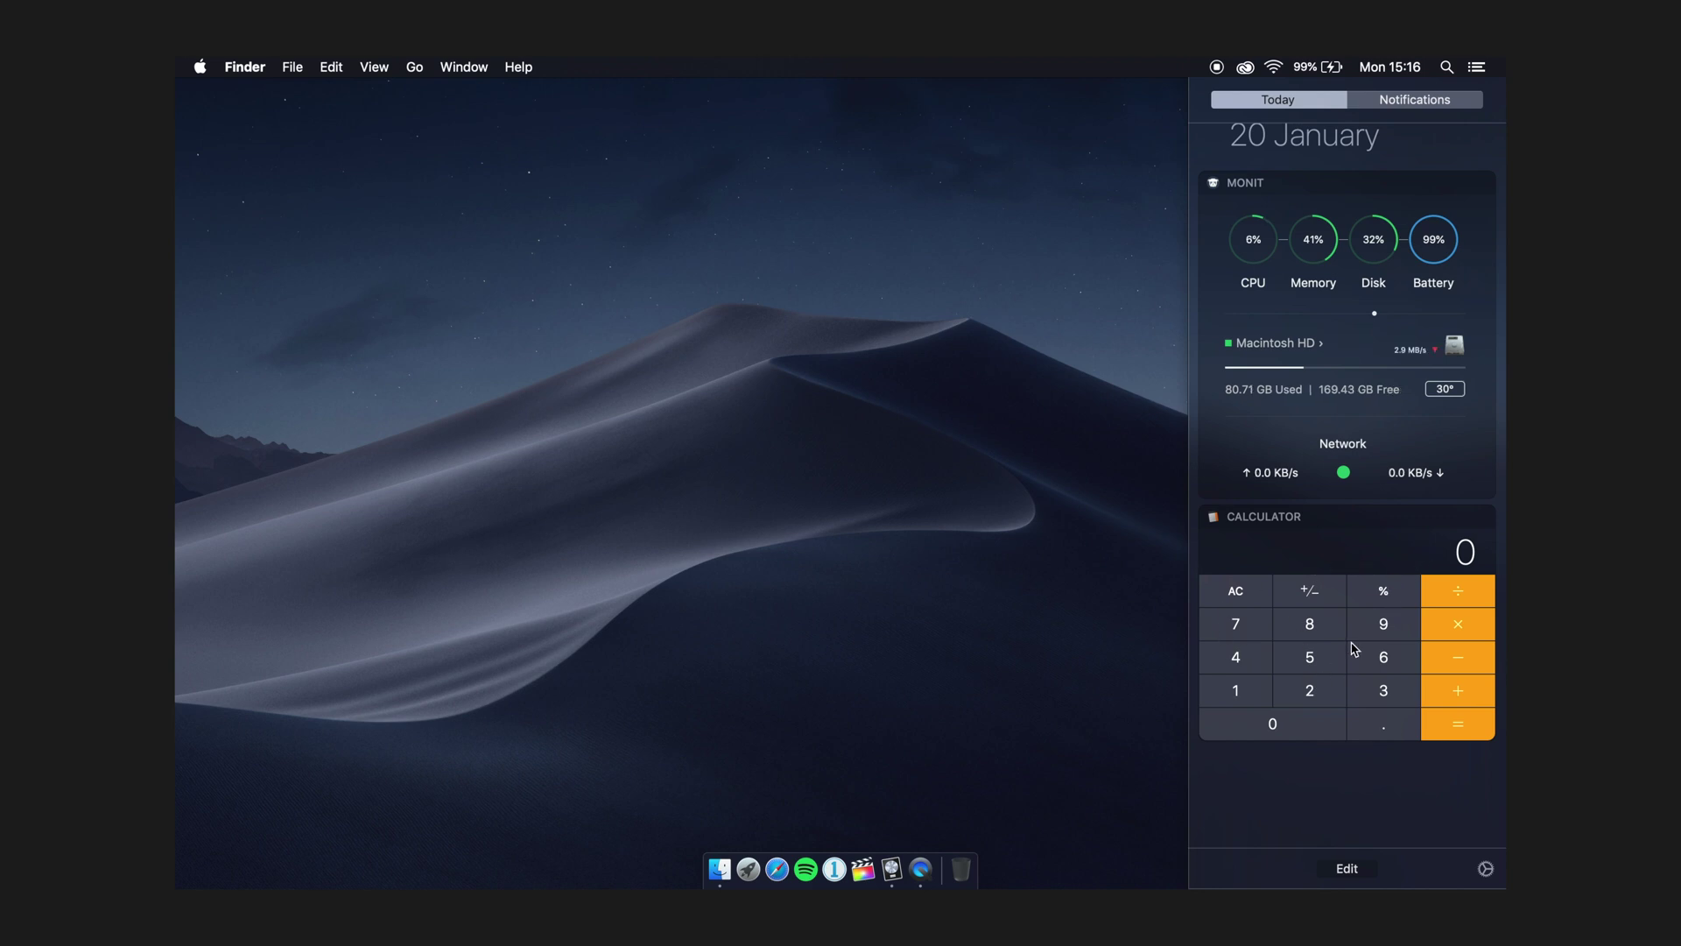
pyautogui.scroll(5, 1366, 675)
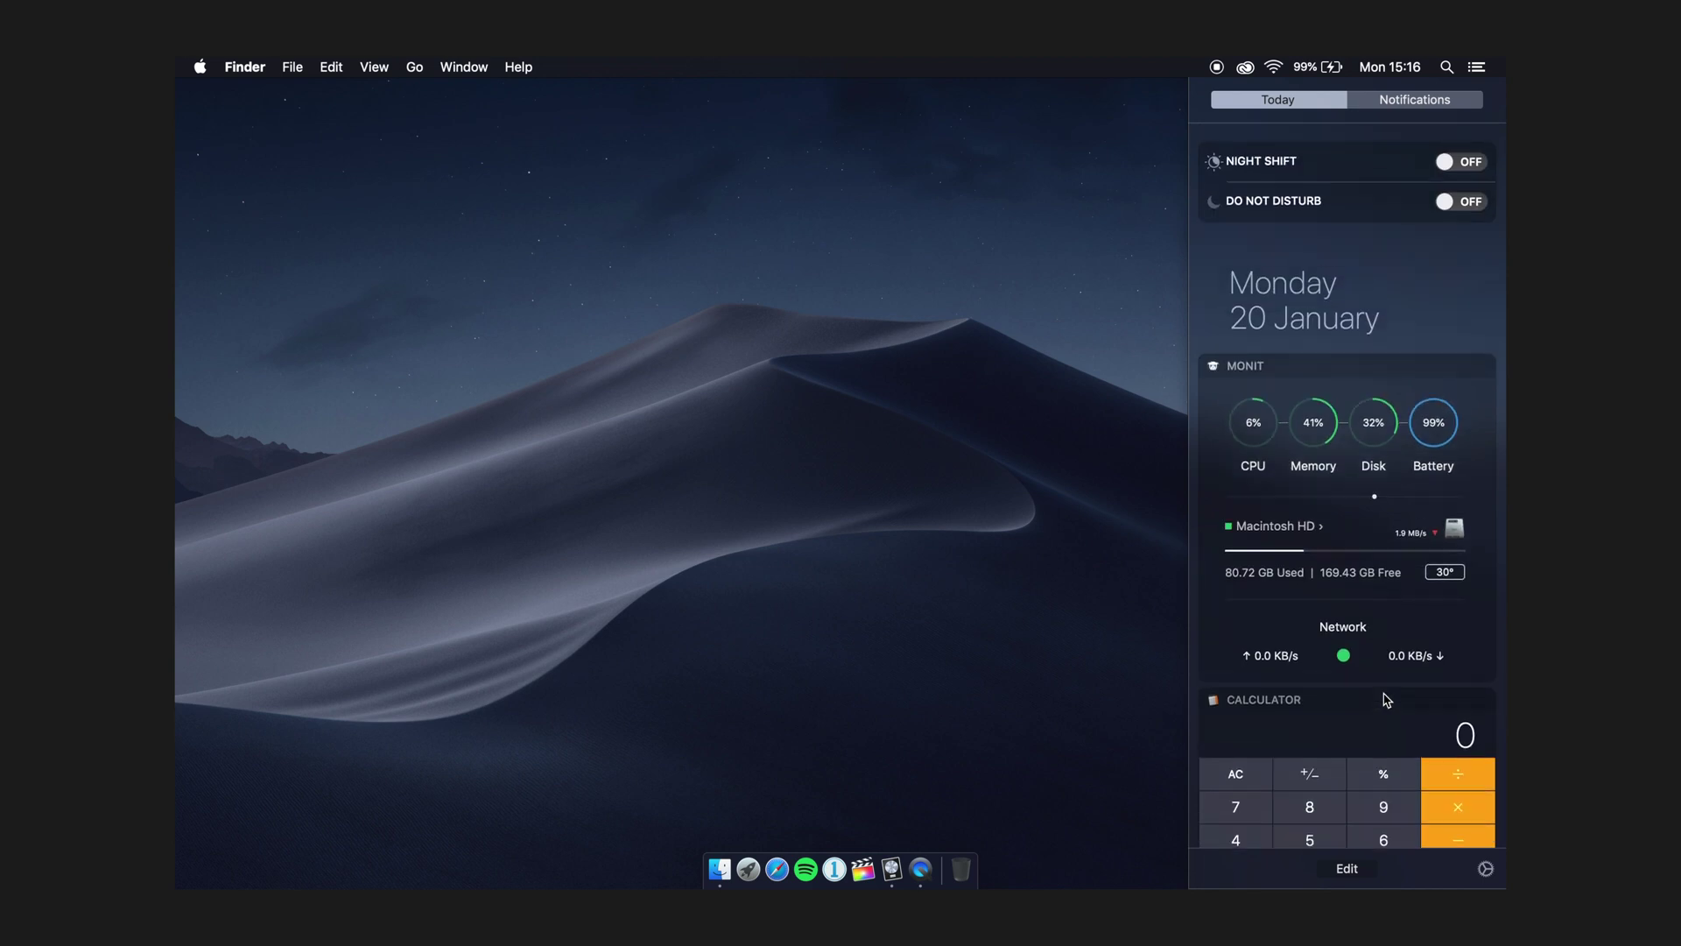
pyautogui.scroll(-5, 1383, 683)
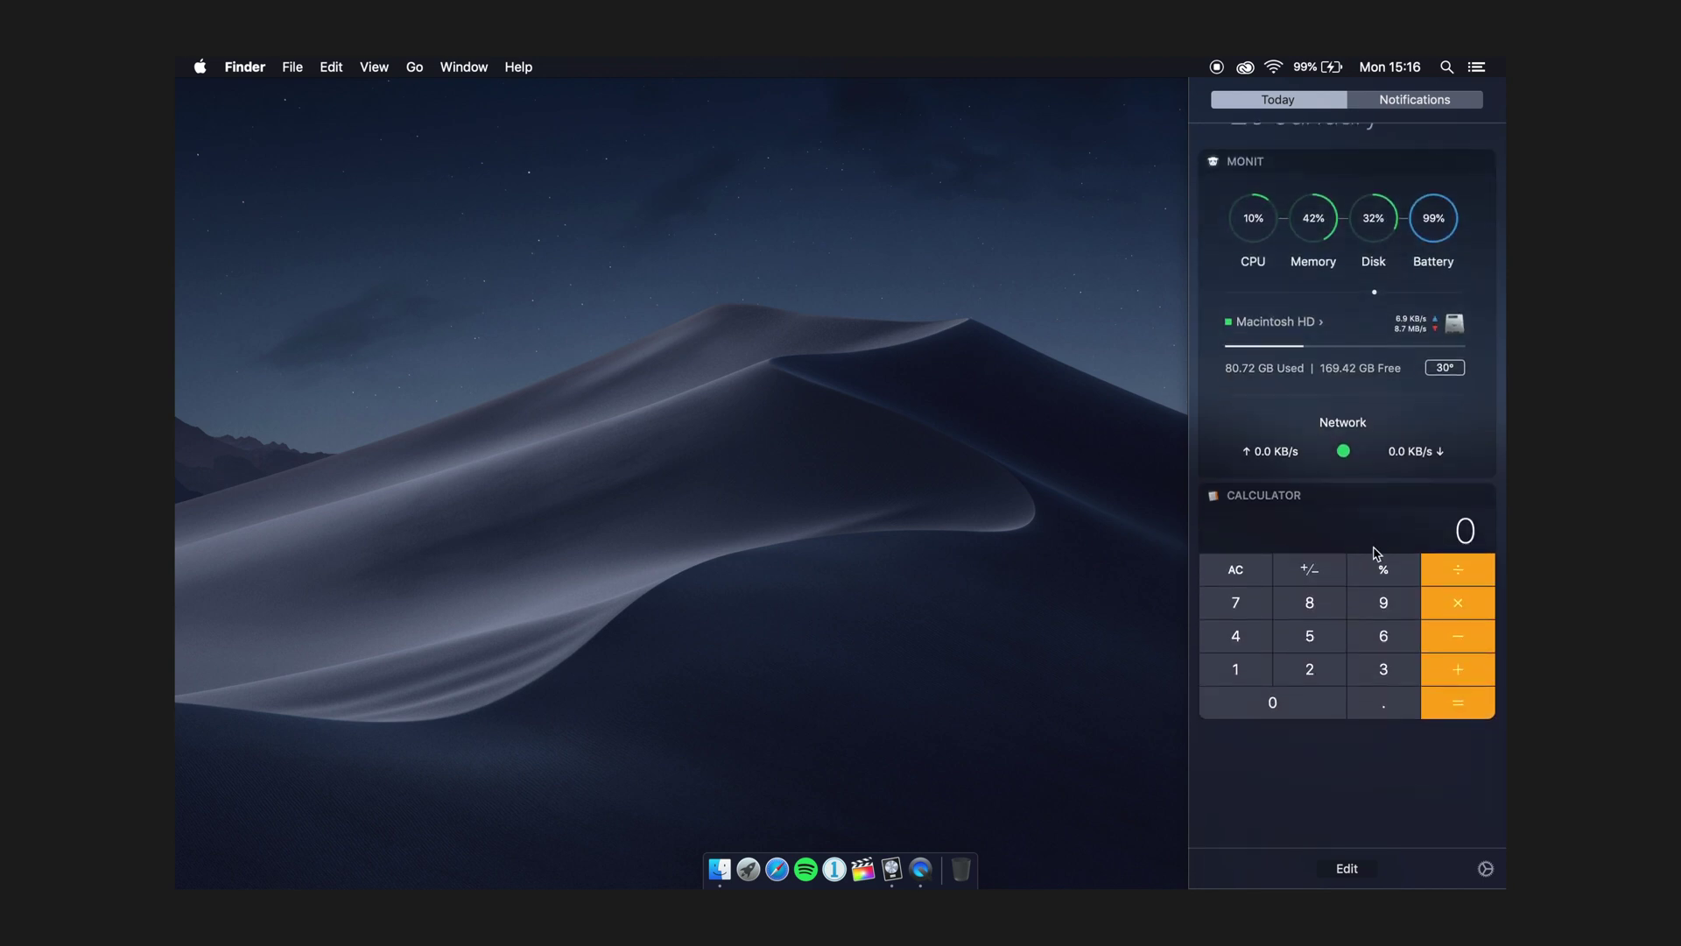
# Enter widget edit mode, leave it without changes, and close Notification Center
pyautogui.click(1347, 868)
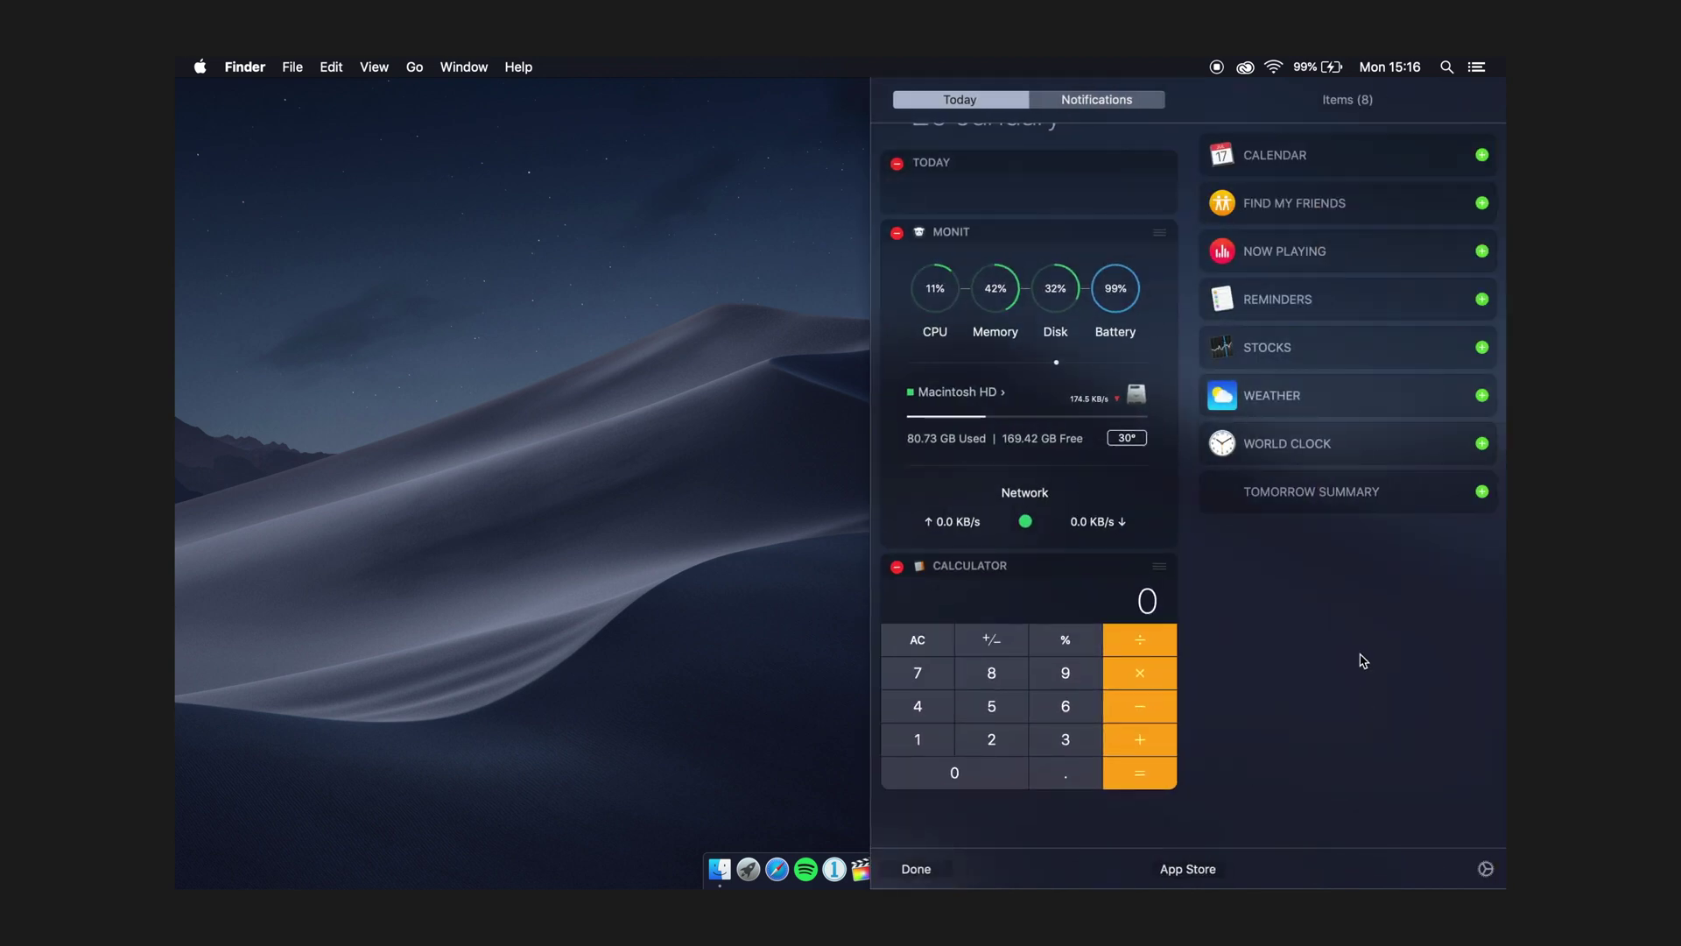
pyautogui.press('Escape')
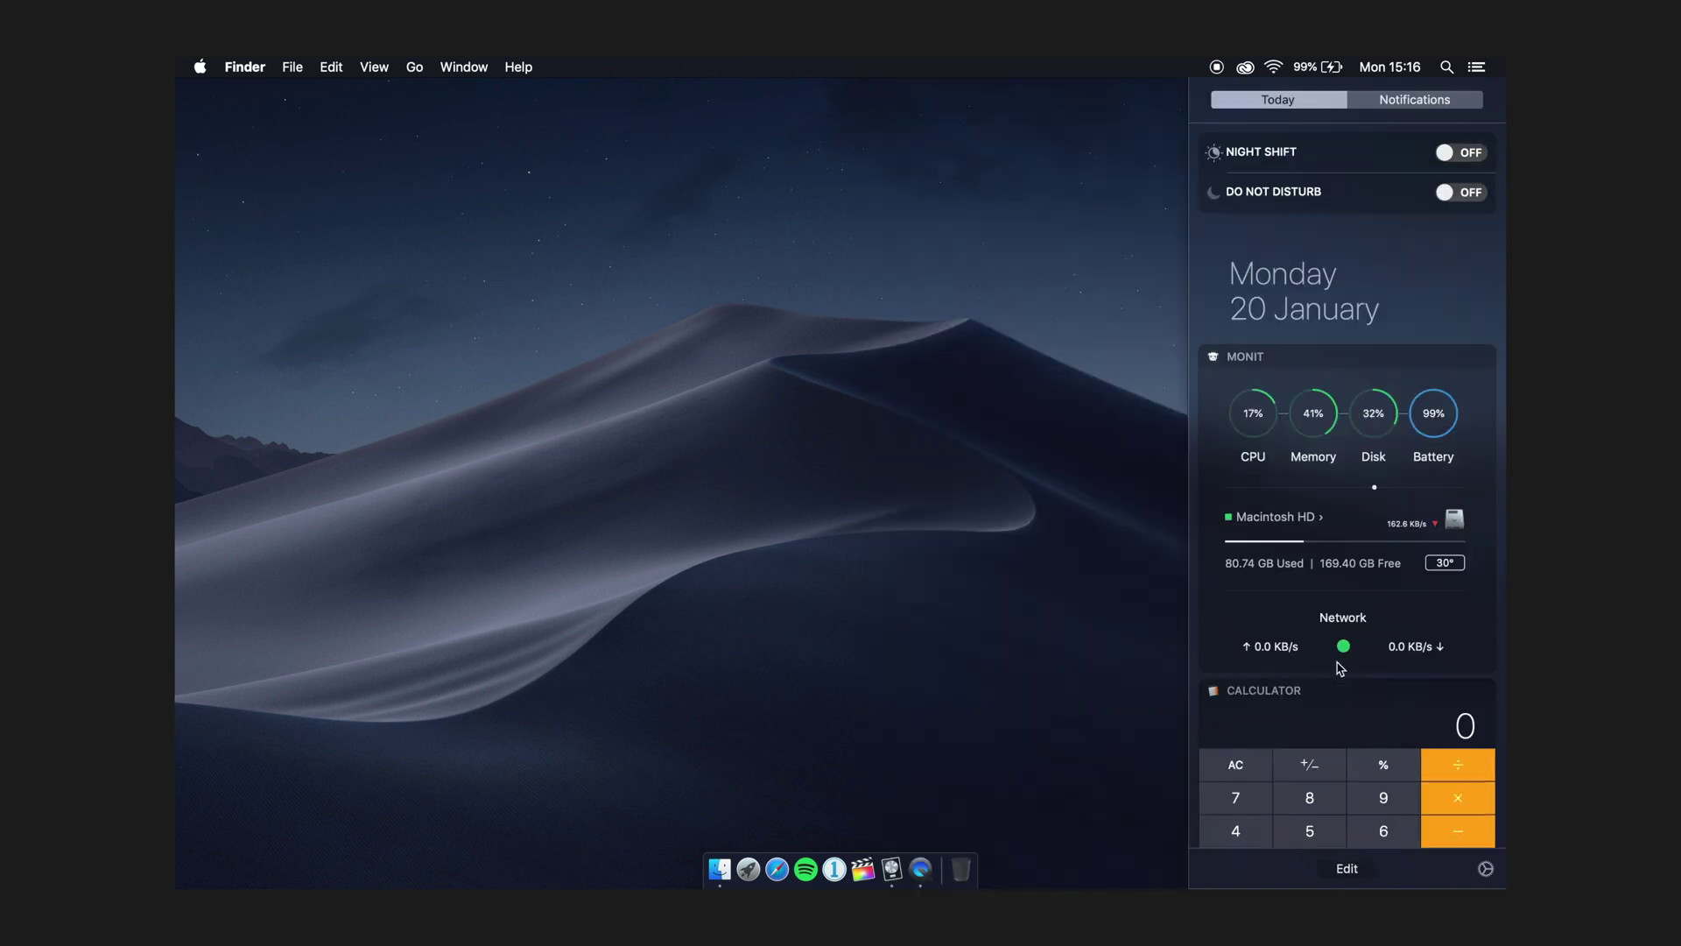
pyautogui.click(780, 796)
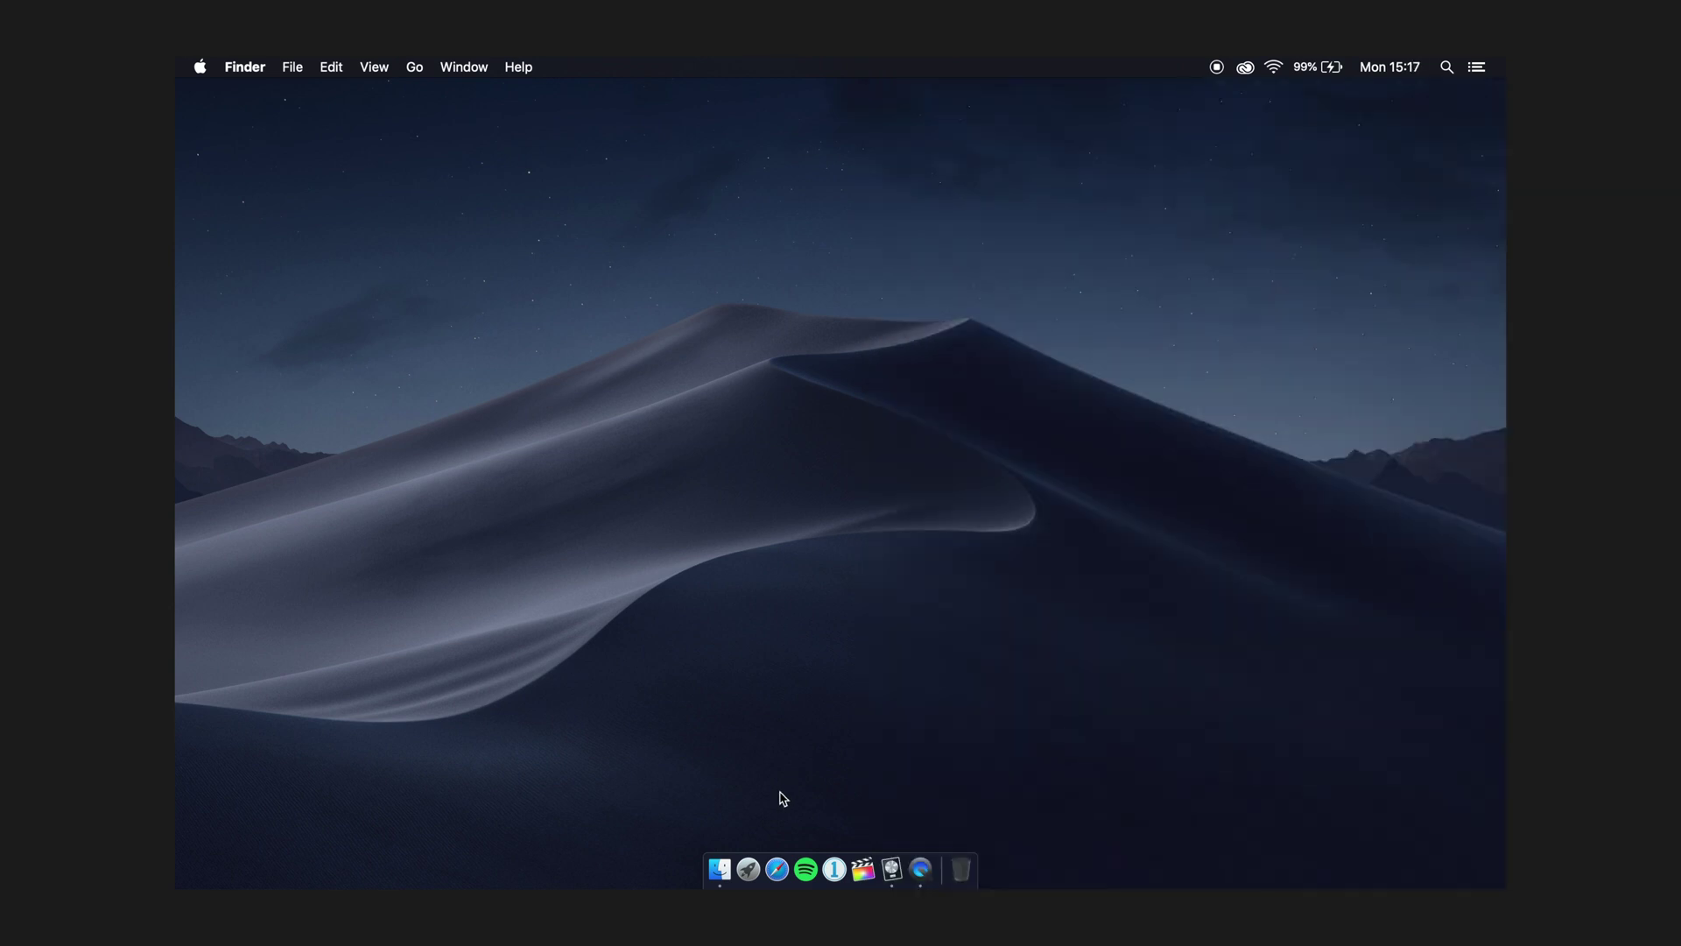
# Open Launchpad and expand its Apple folder of built-in apps
pyautogui.click(746, 879)
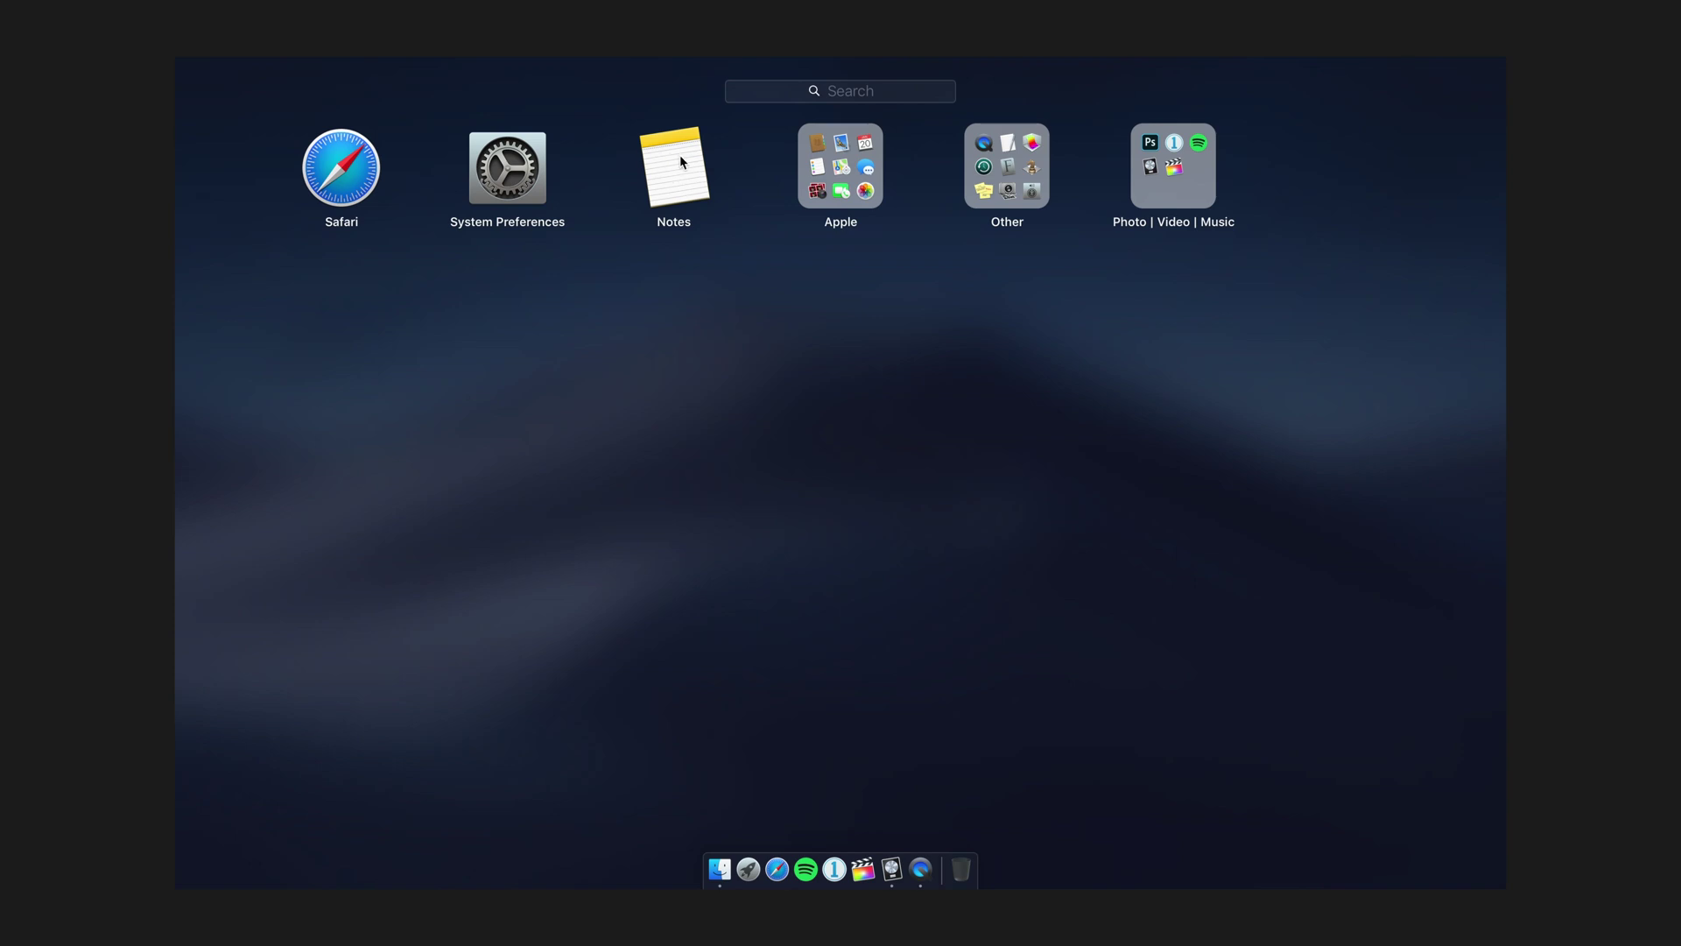
pyautogui.click(851, 160)
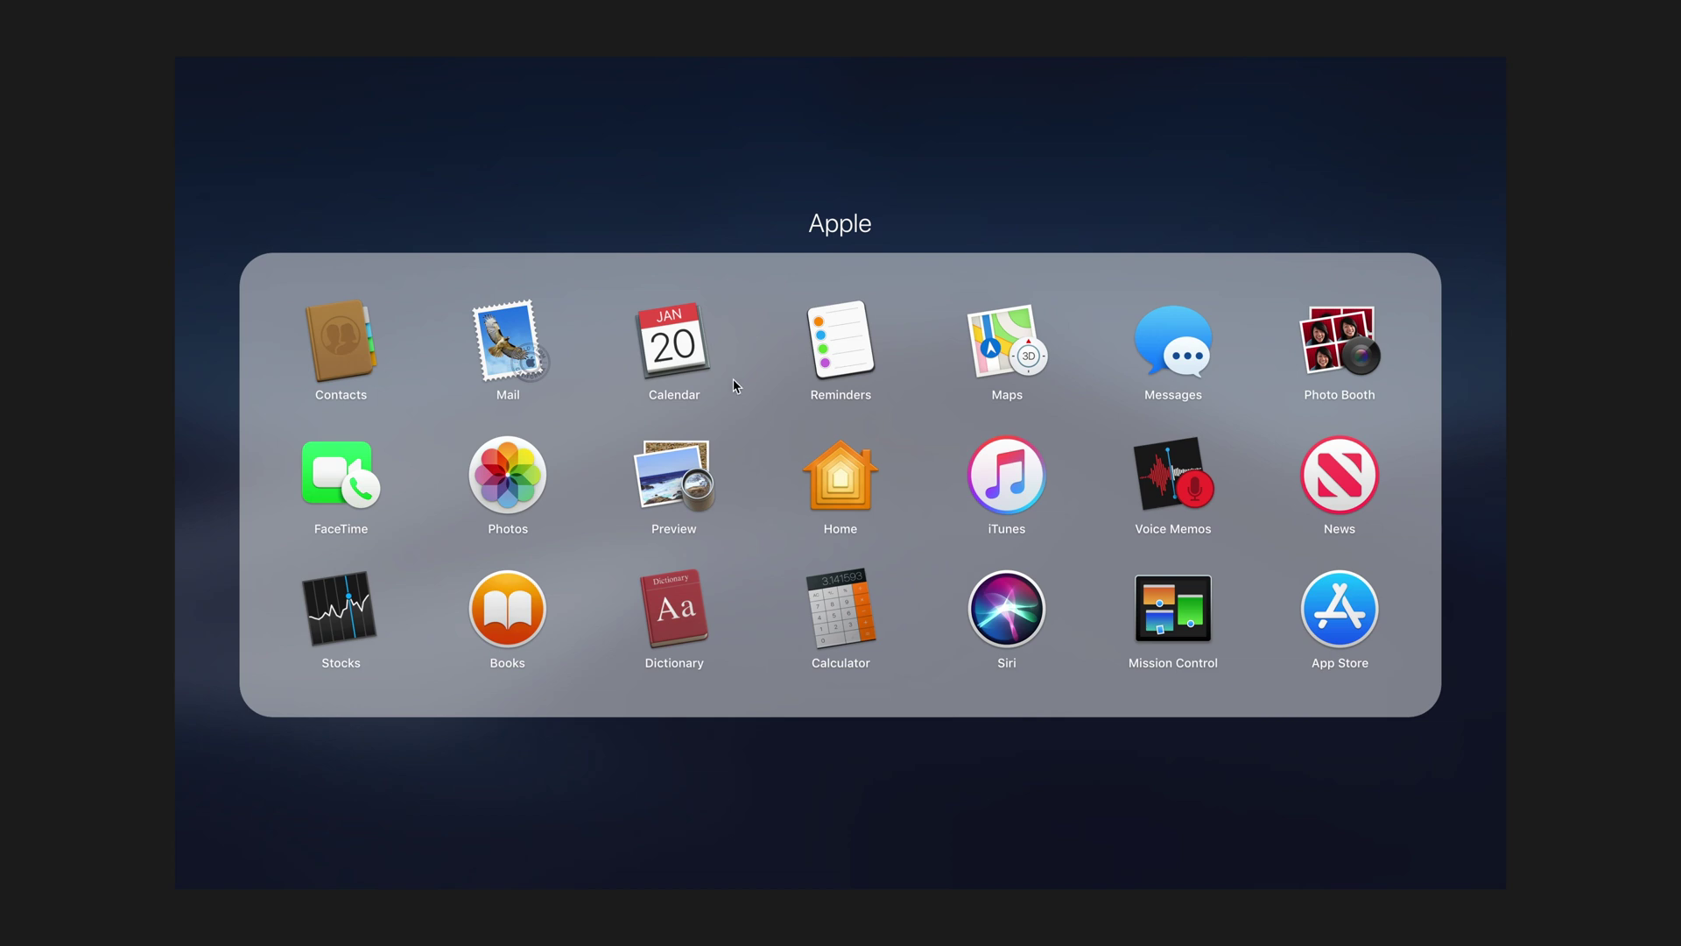
# Close the Apple folder, browse the Other folder of utilities, then close it
pyautogui.click(584, 170)
pyautogui.click(839, 162)
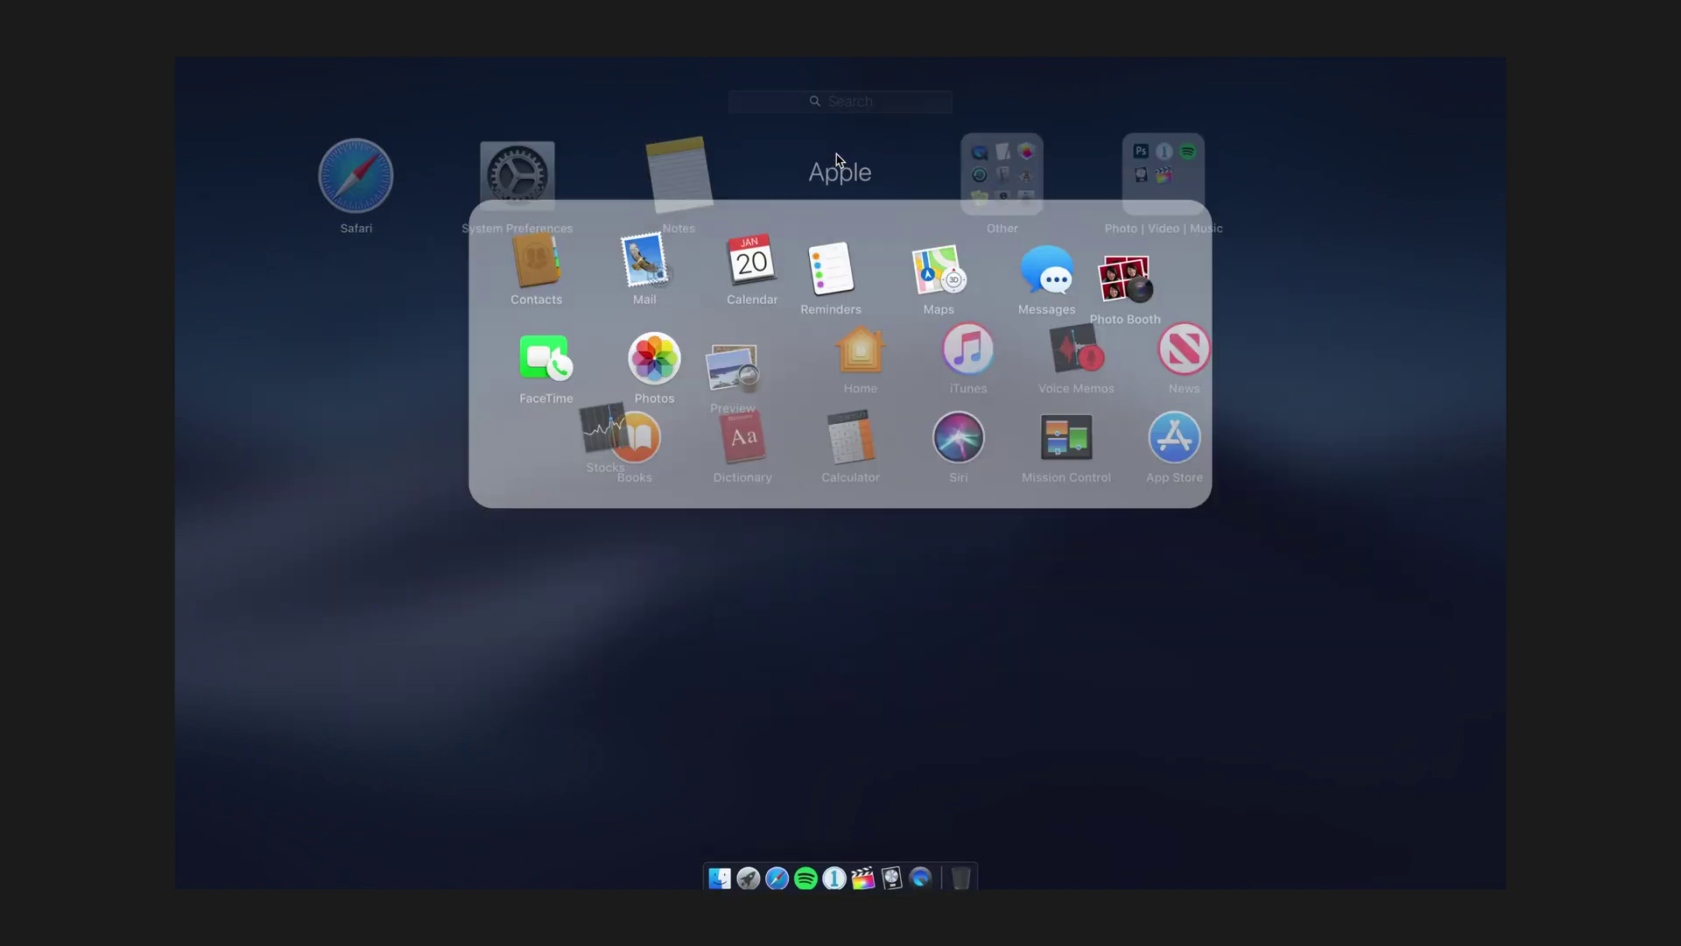
pyautogui.click(959, 340)
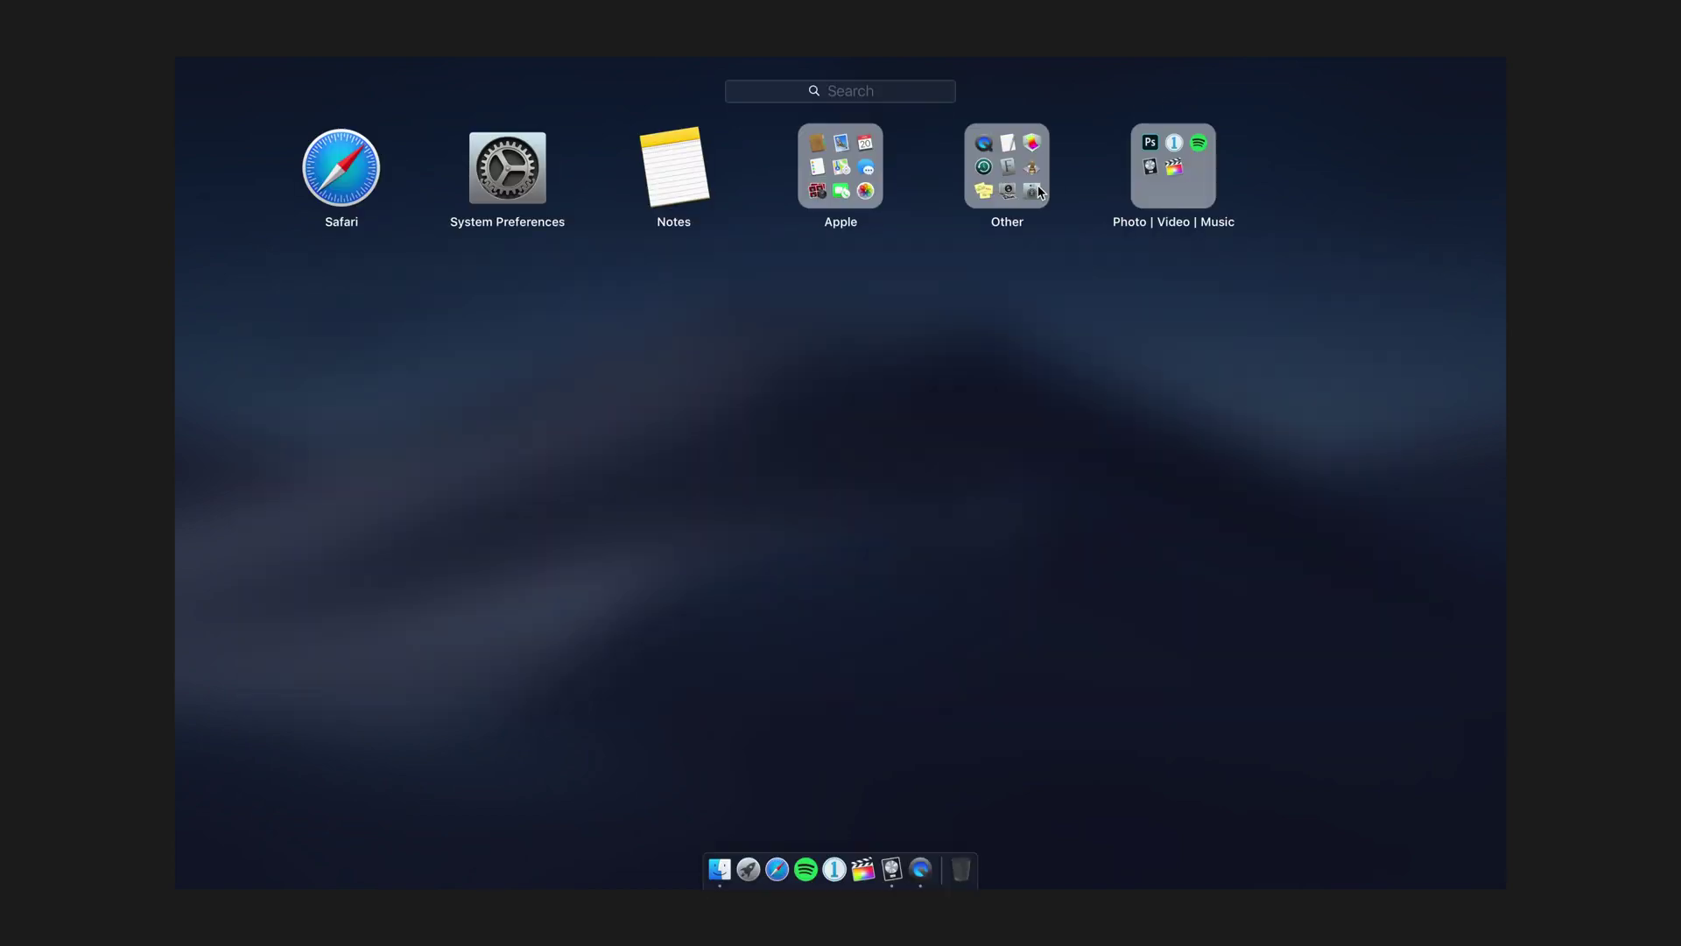
pyautogui.click(1003, 175)
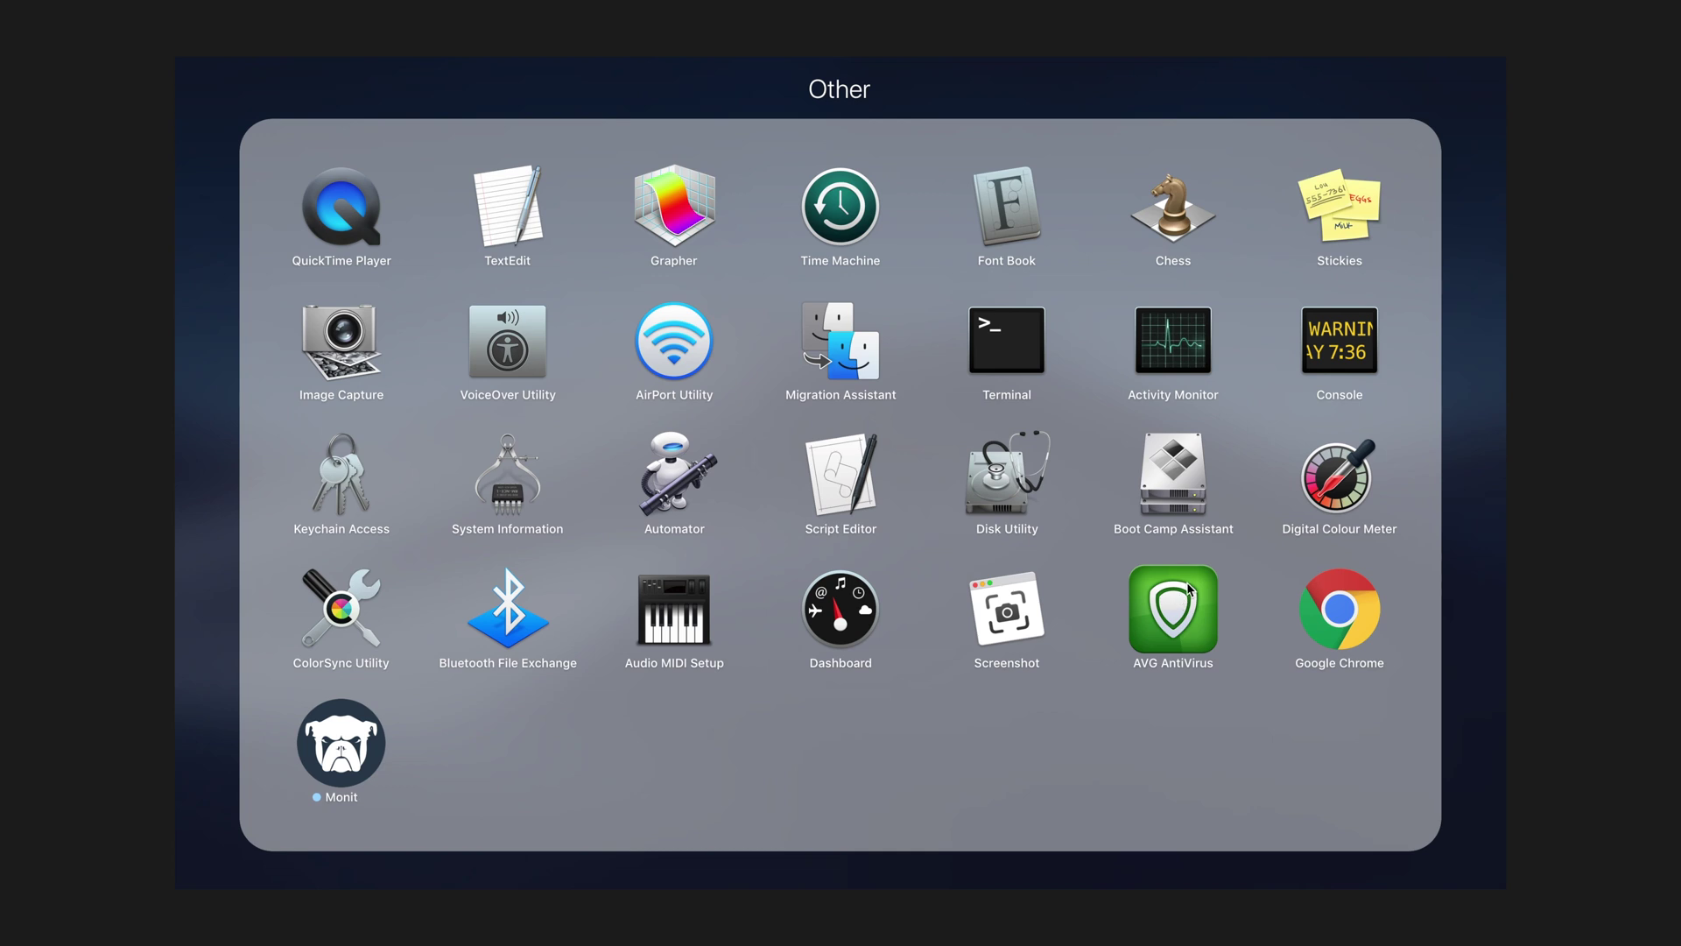
pyautogui.press('Escape')
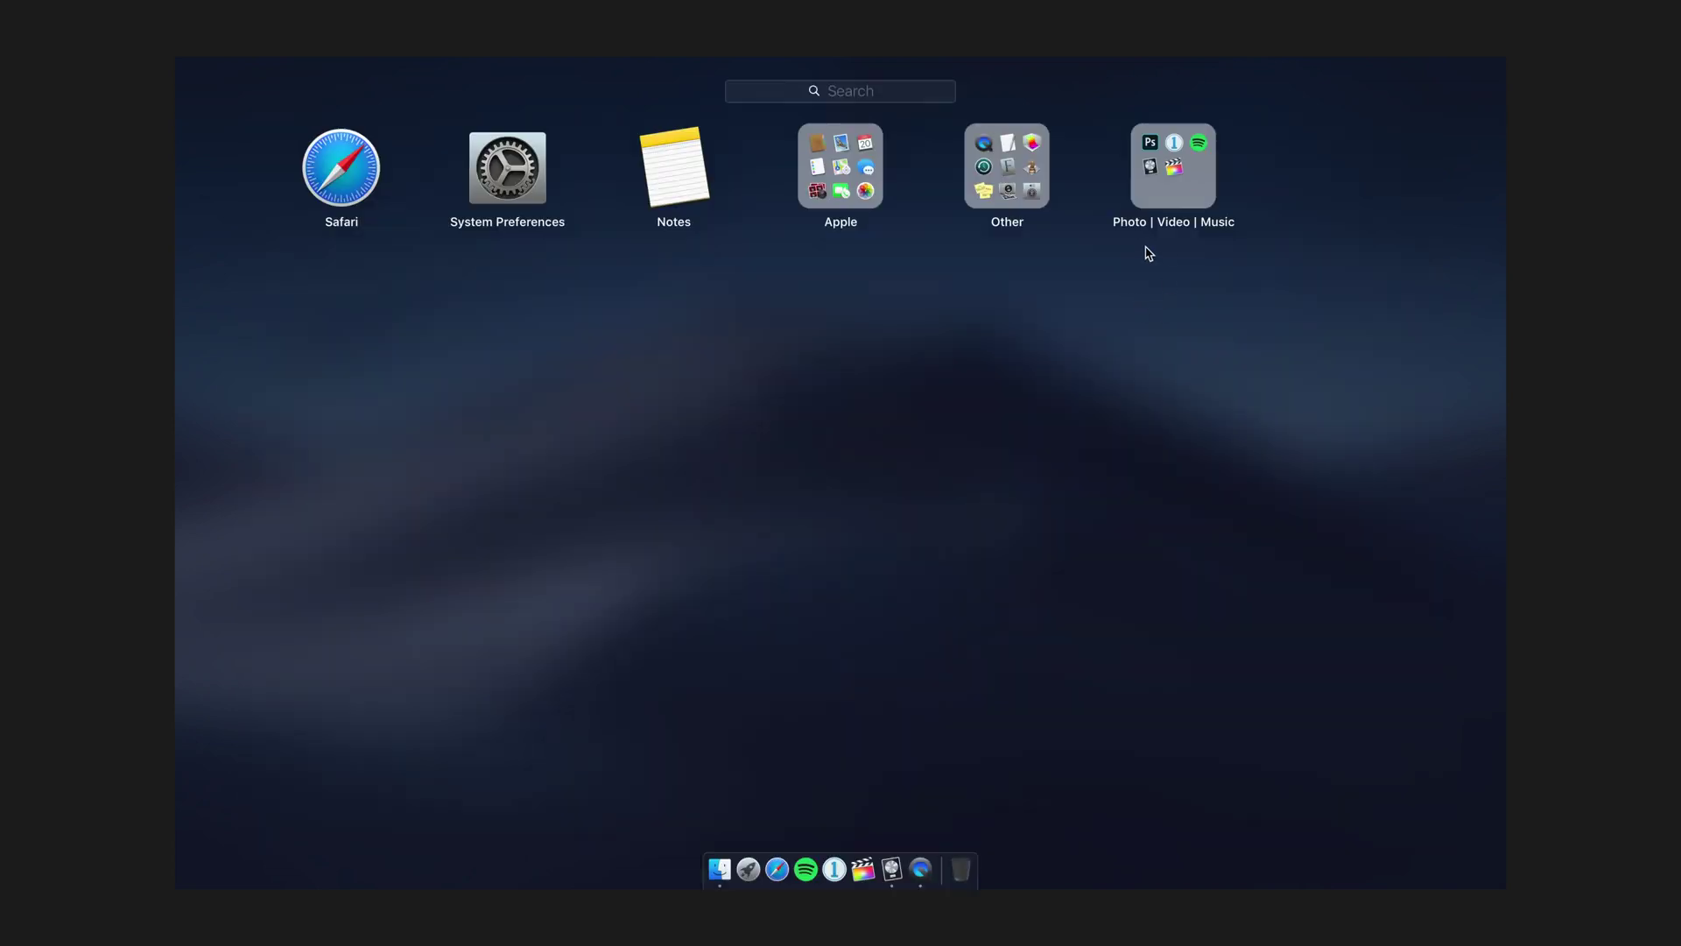
# Open the Photo | Video | Music folder with Photoshop, Capture One, Spotify, Logic Pro X and Final Cut Pro
pyautogui.click(1174, 179)
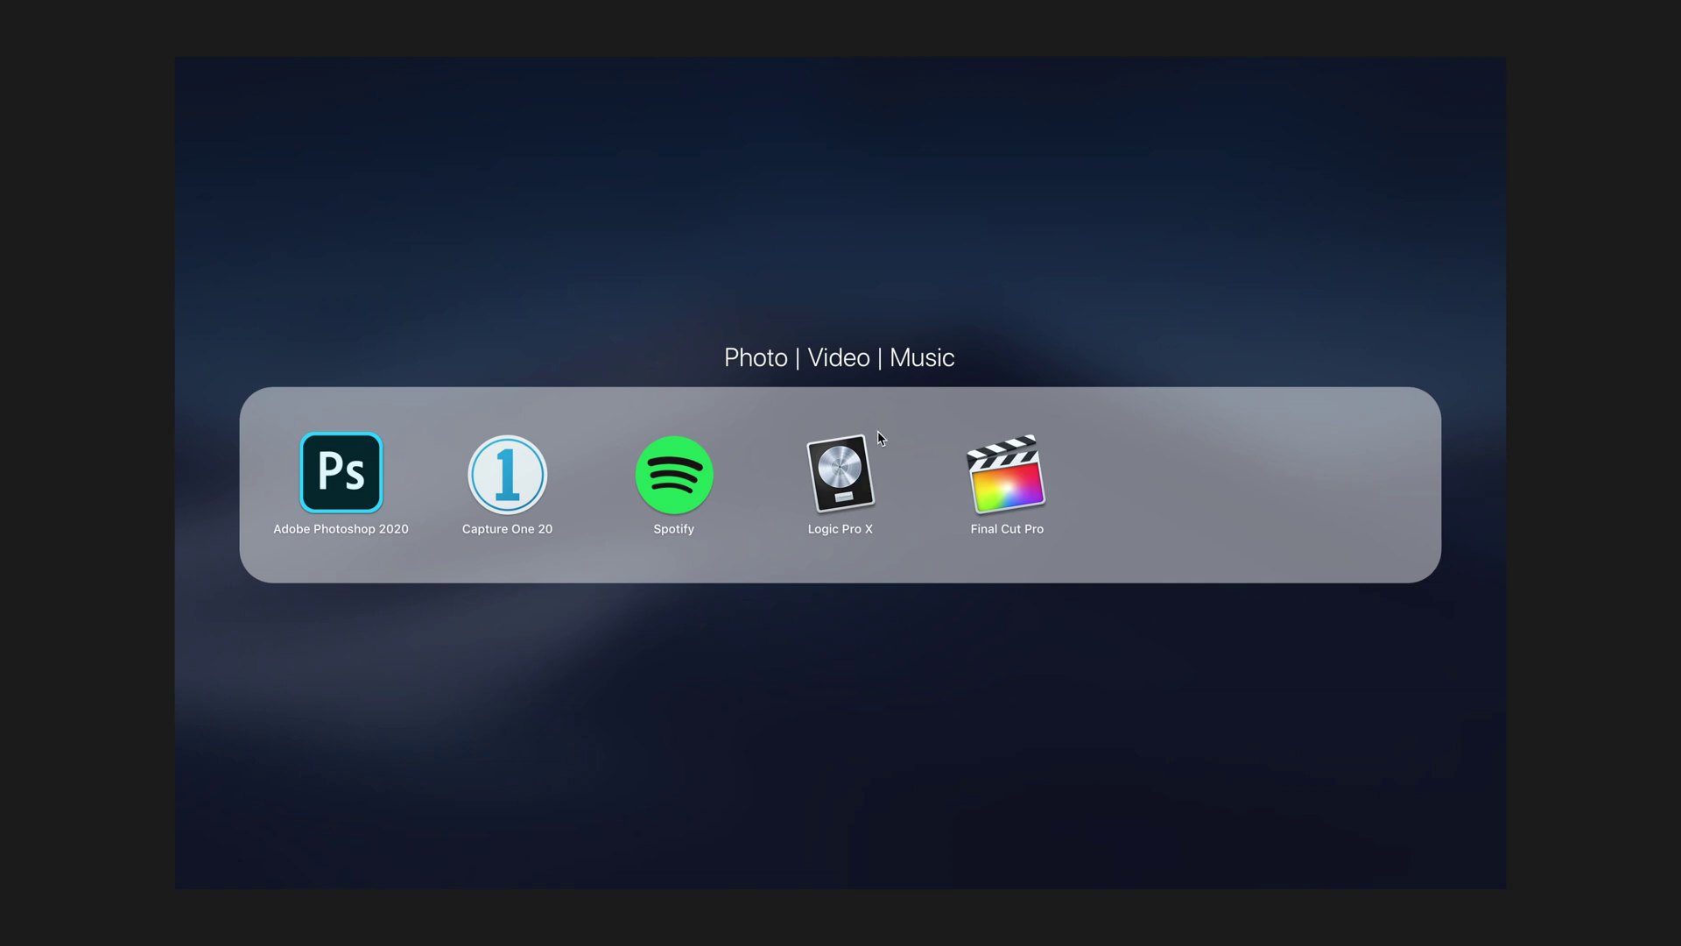
# Switch to Logic Pro X, return to Launchpad's Space, then close the folder and Launchpad
pyautogui.click(846, 478)
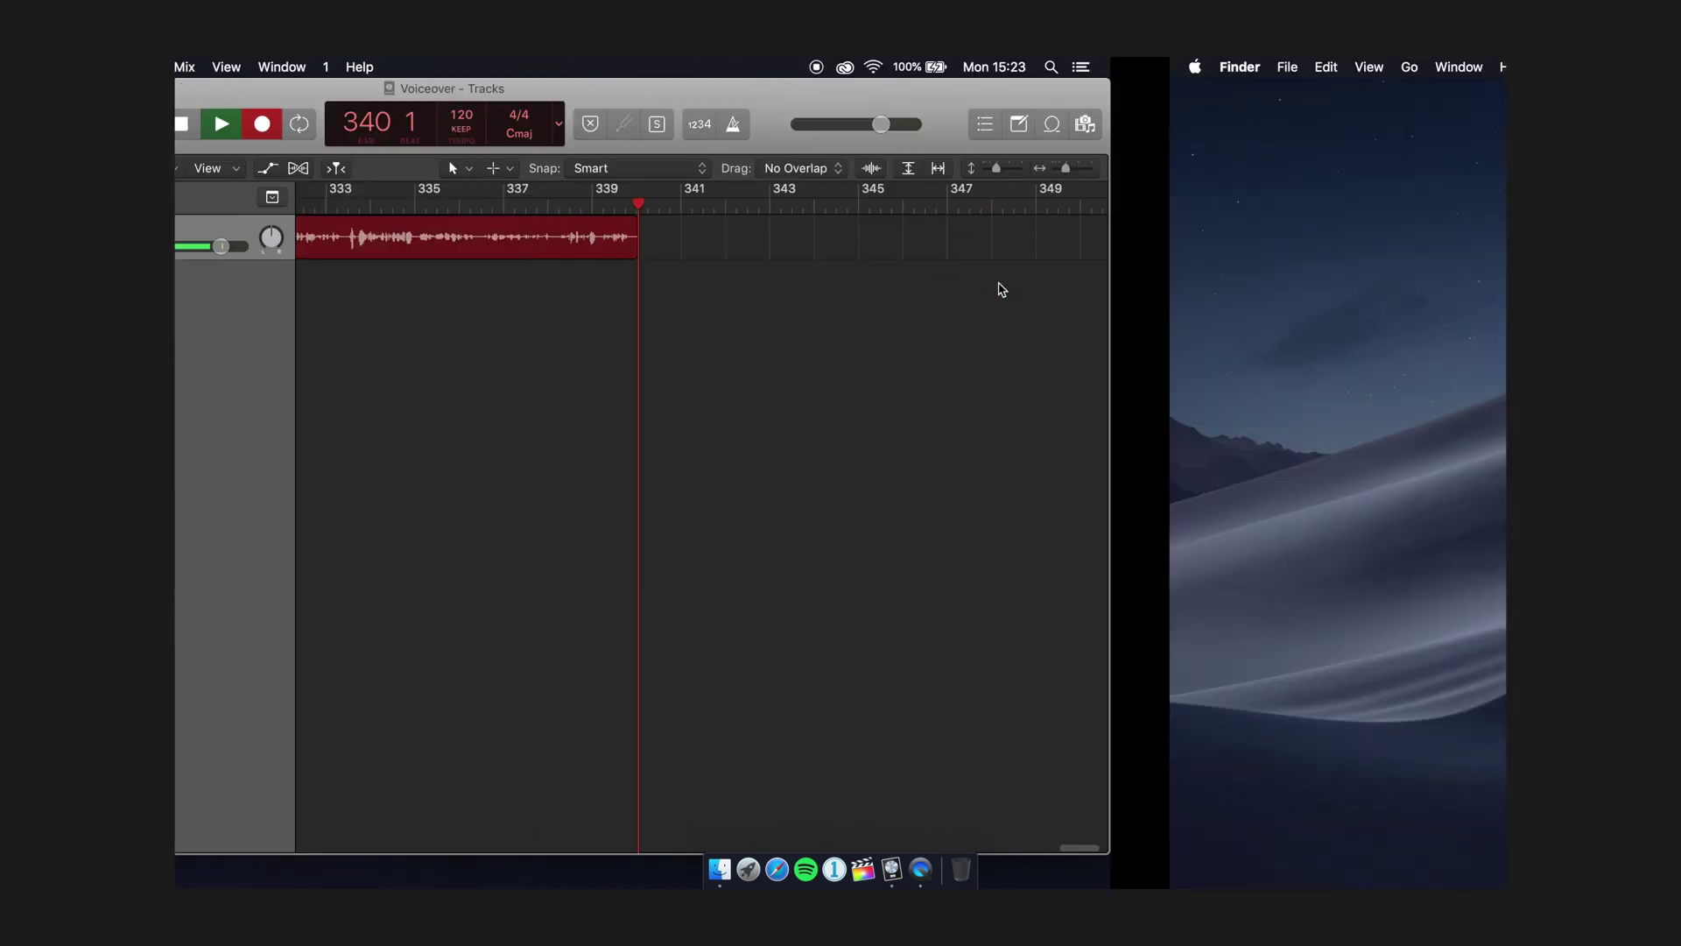
pyautogui.hotkey('ctrl', 'Right')
pyautogui.press('F4')
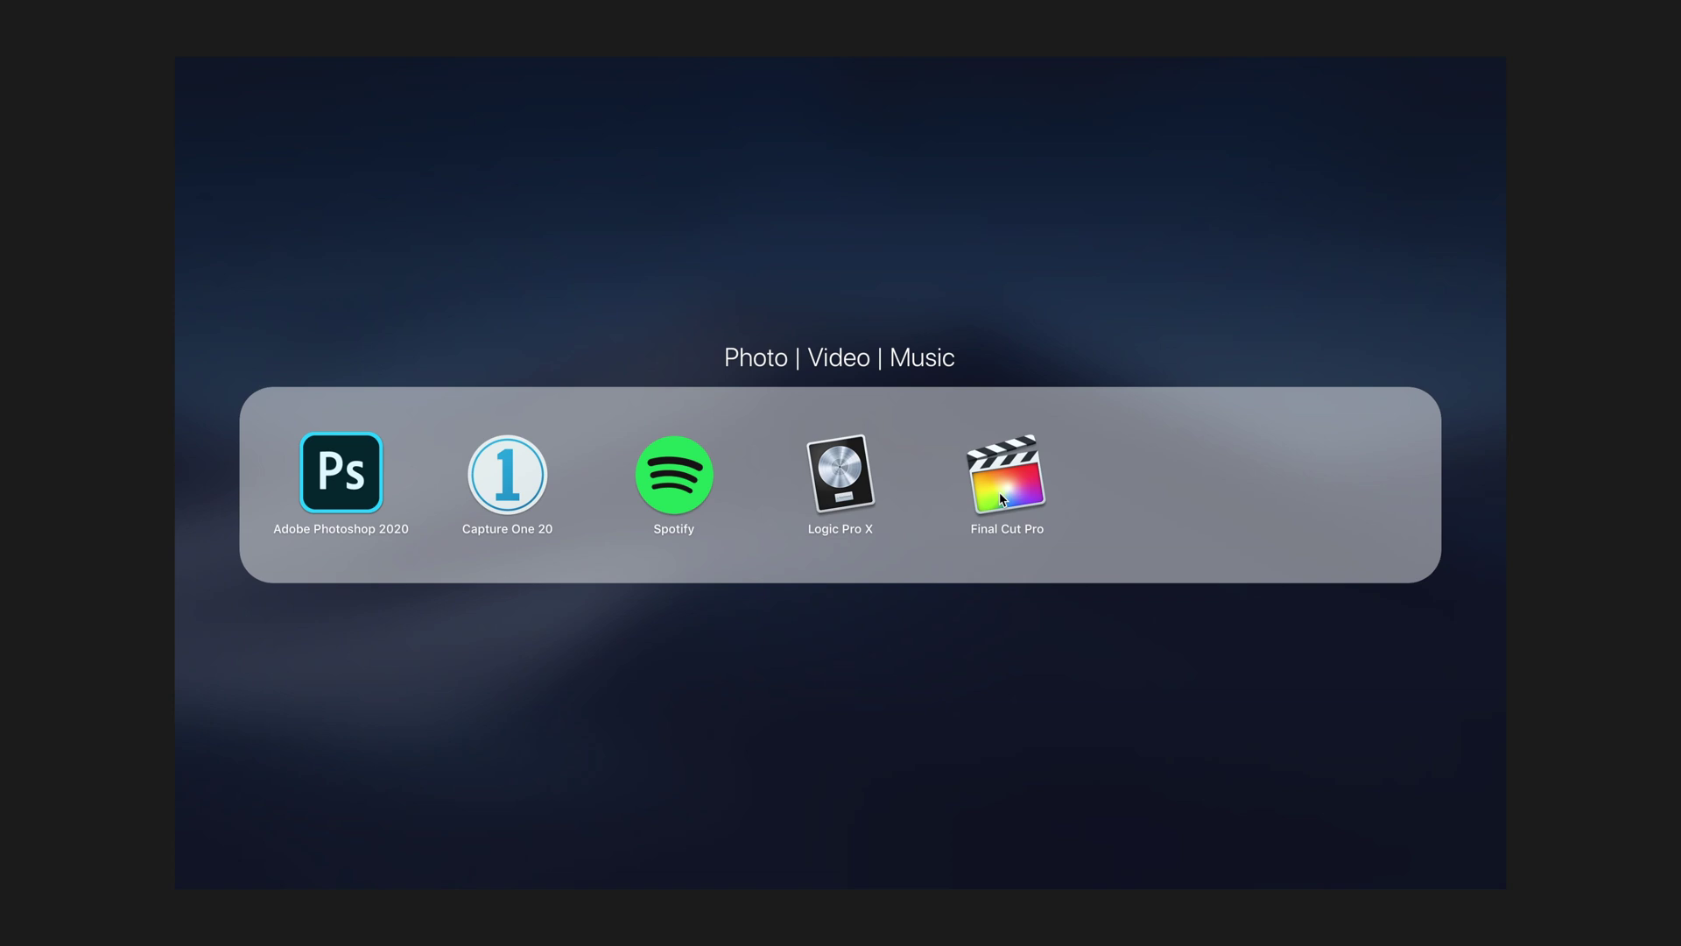
pyautogui.click(1154, 283)
pyautogui.click(1112, 330)
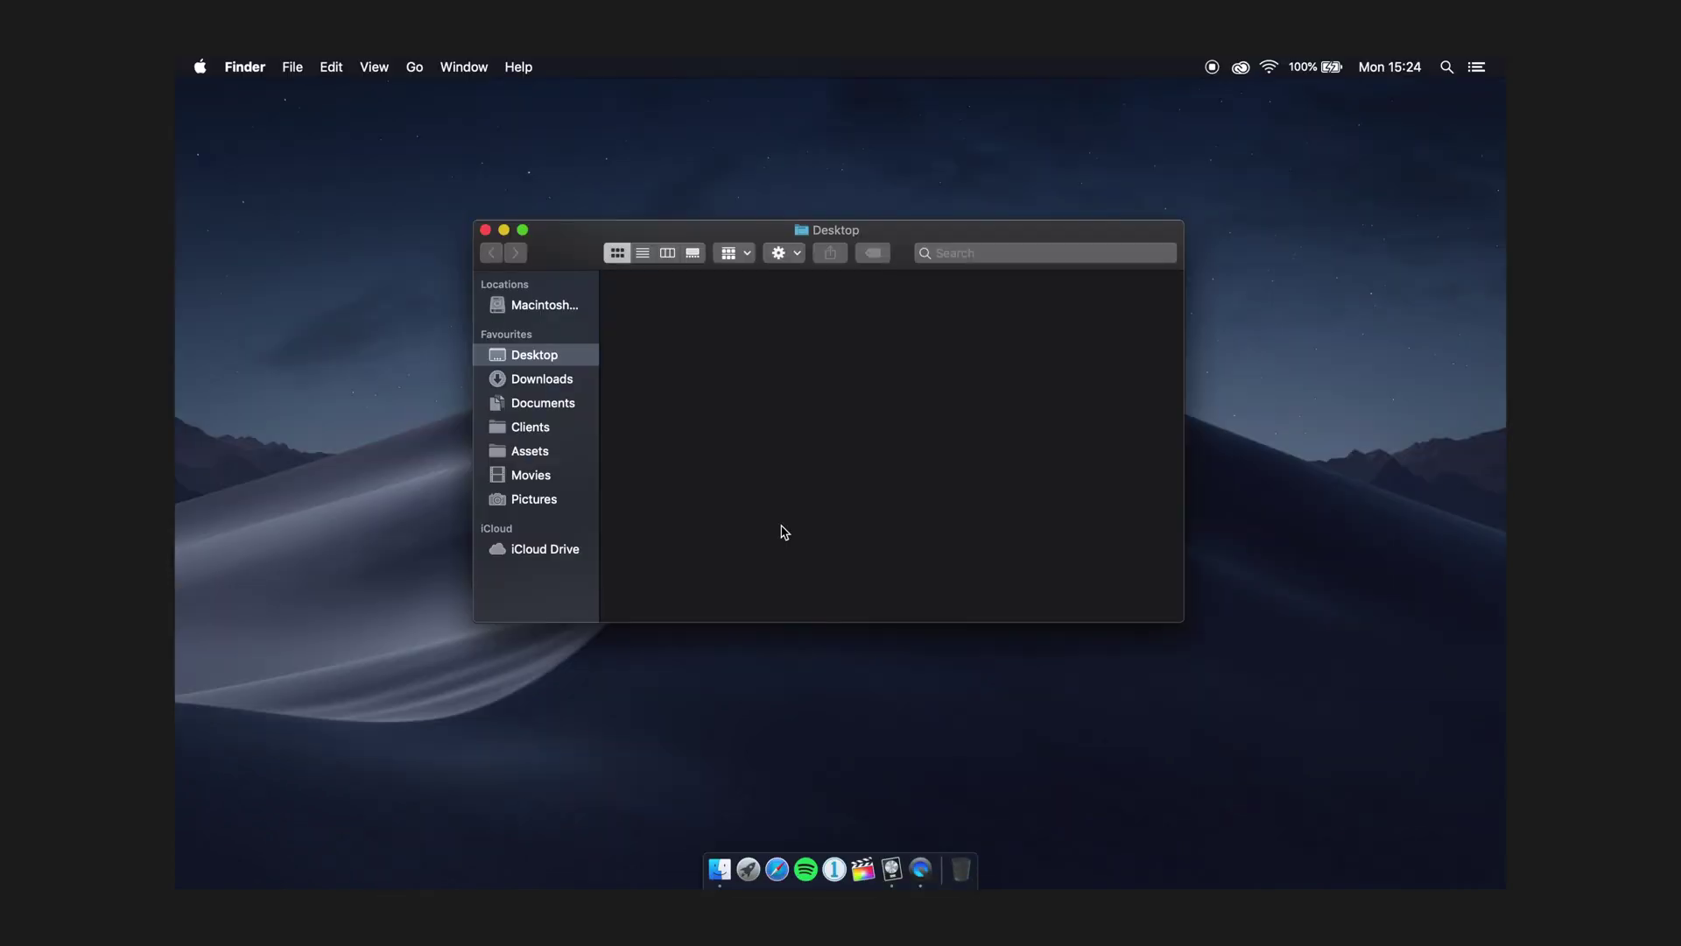
pyautogui.rightClick(544, 497)
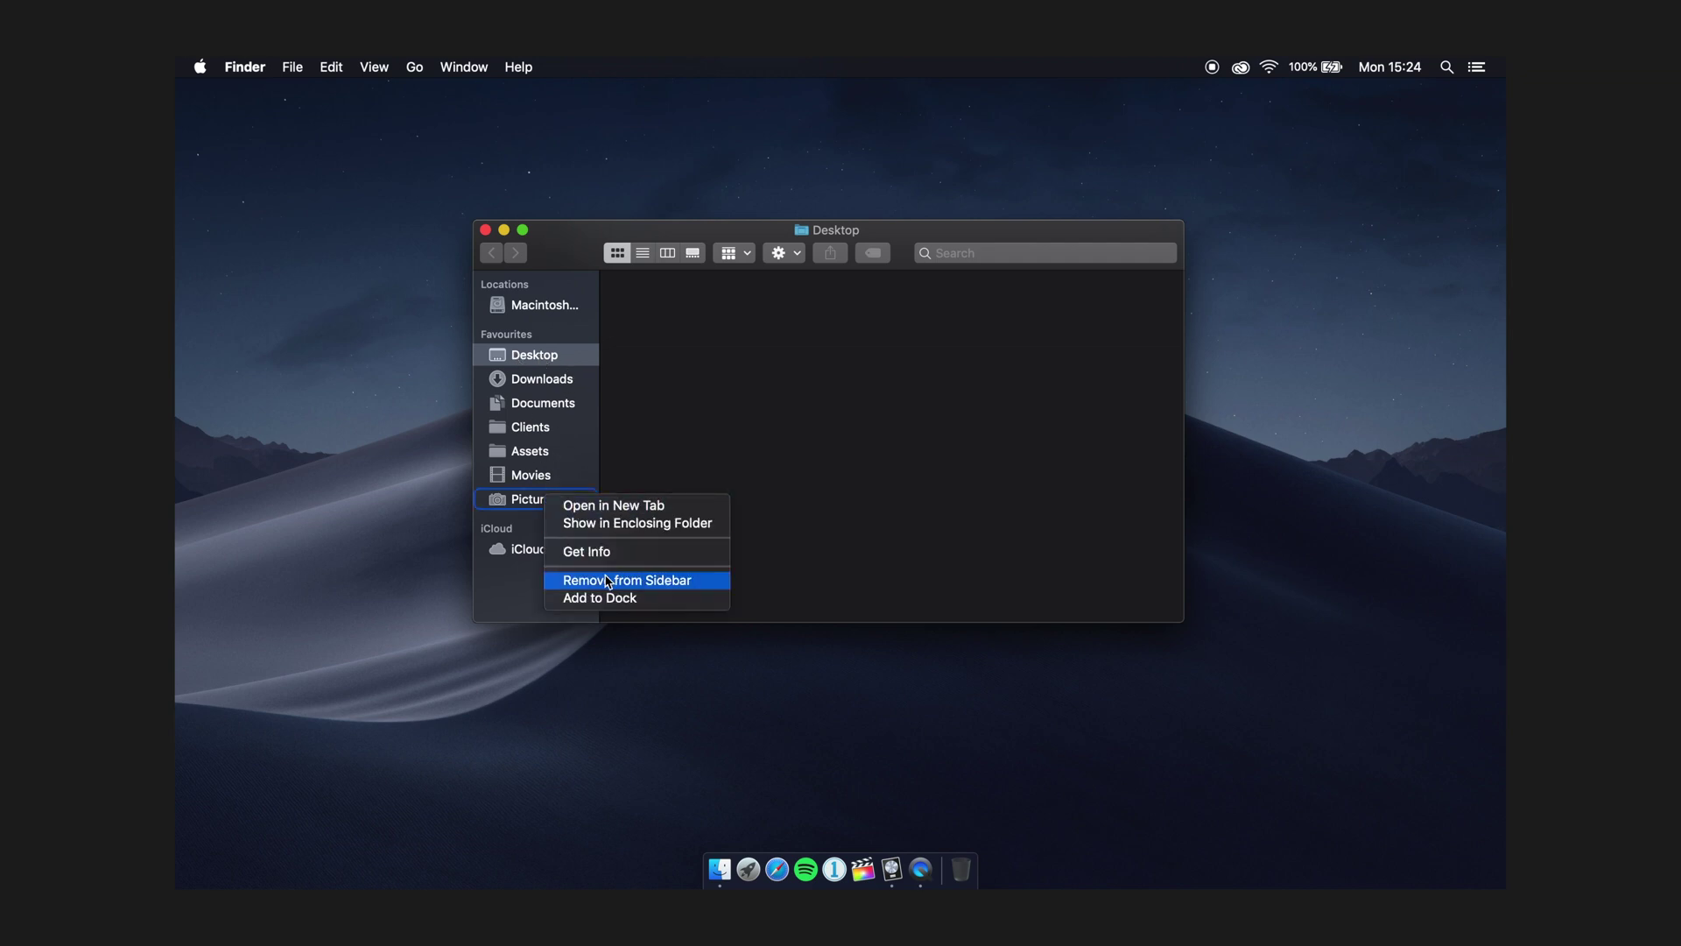
pyautogui.click(524, 526)
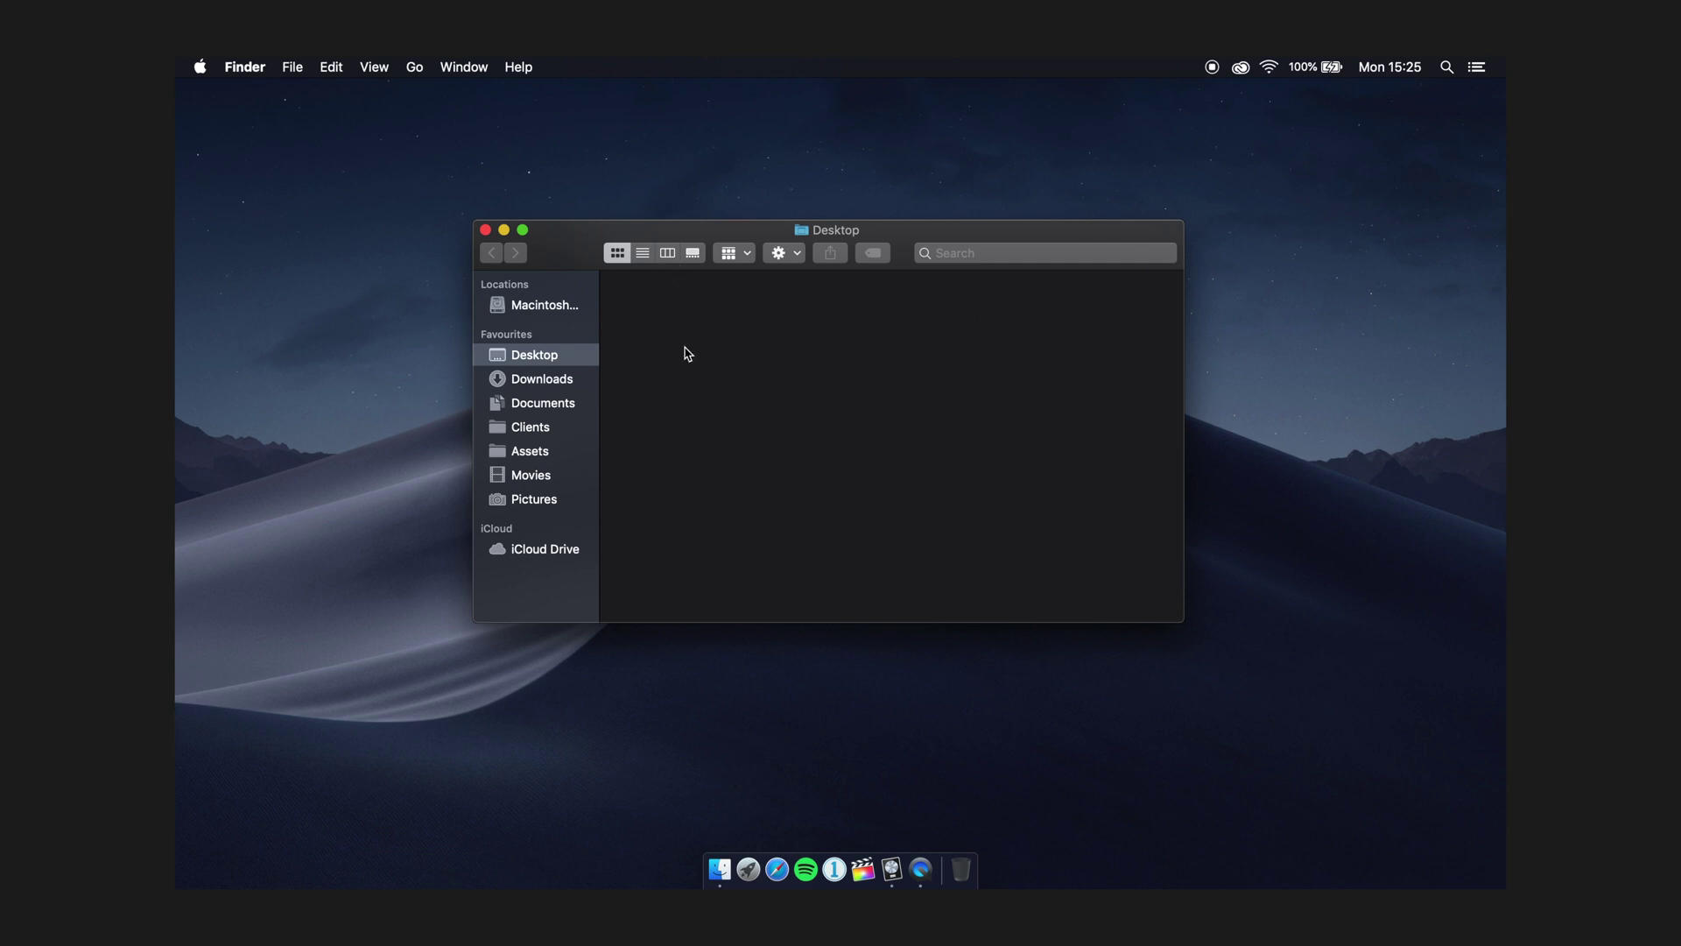
pyautogui.click(558, 380)
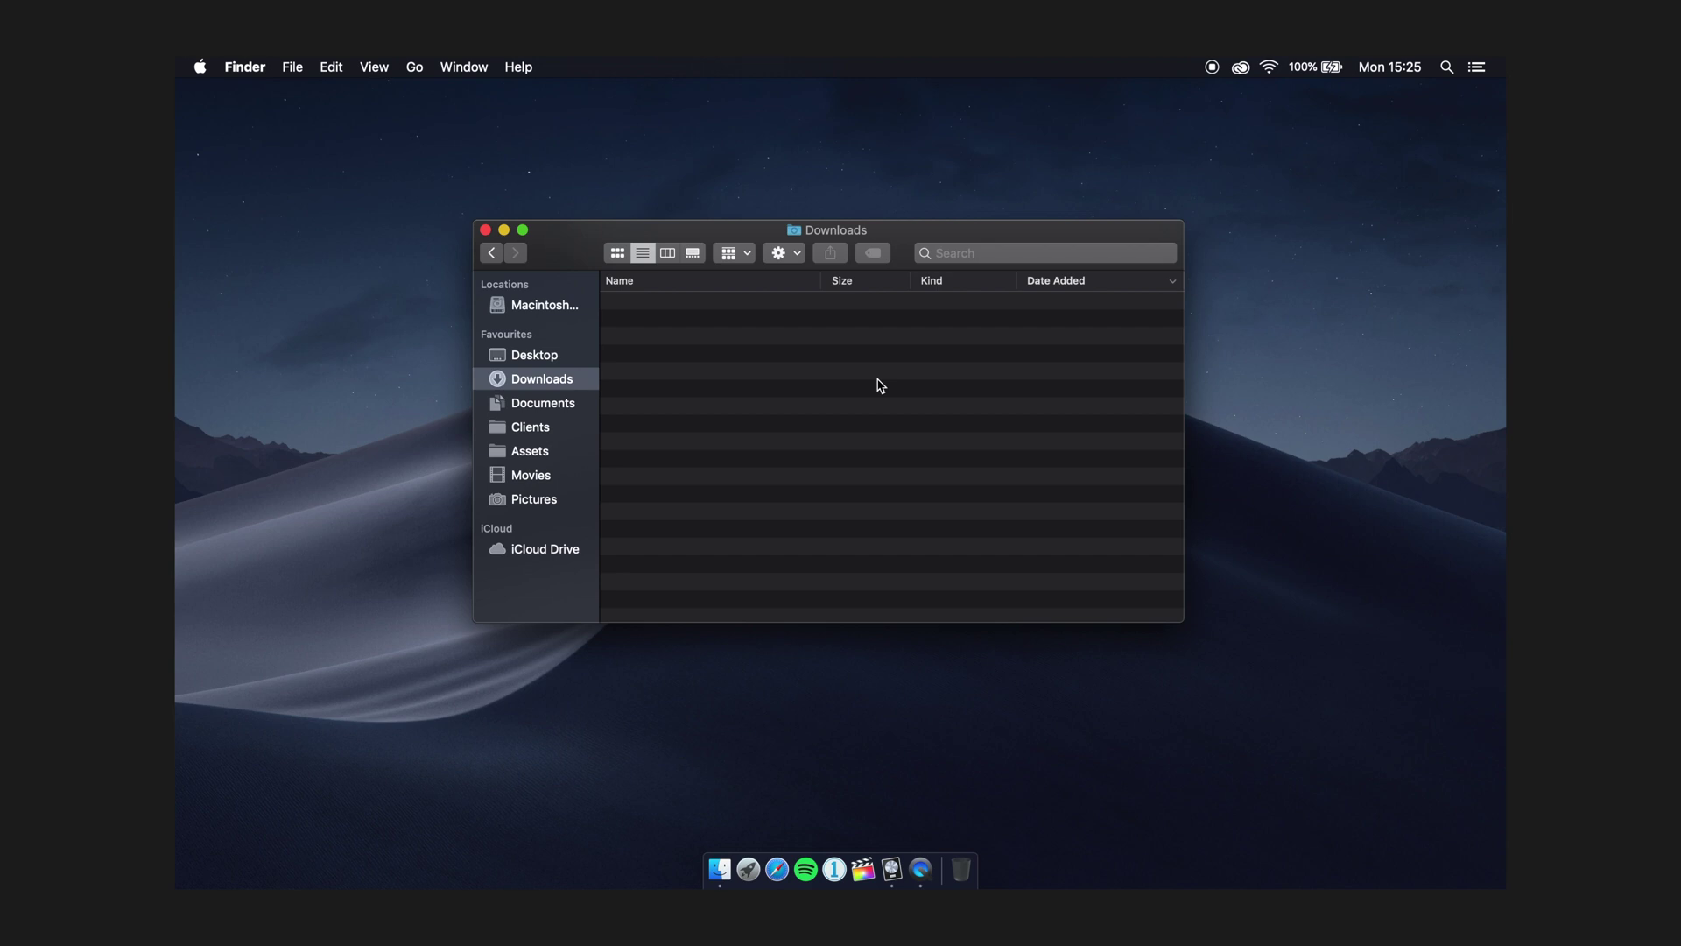
# Open Documents, look inside the Adobe folder, and go back to Documents
pyautogui.click(542, 407)
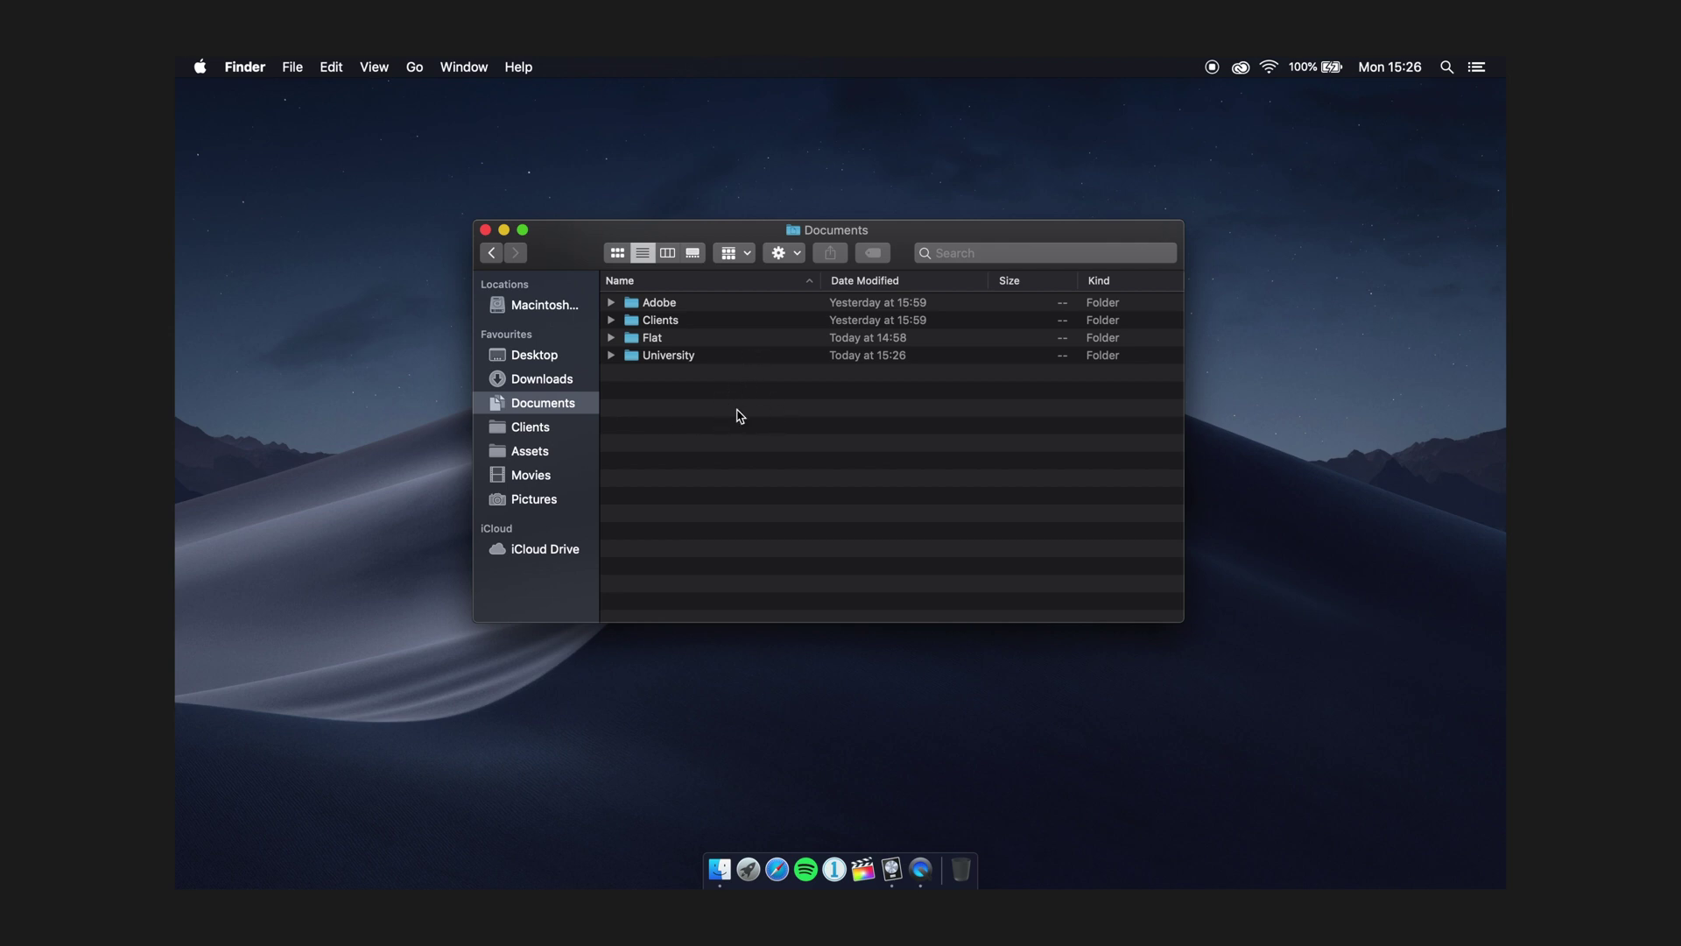
pyautogui.doubleClick(681, 302)
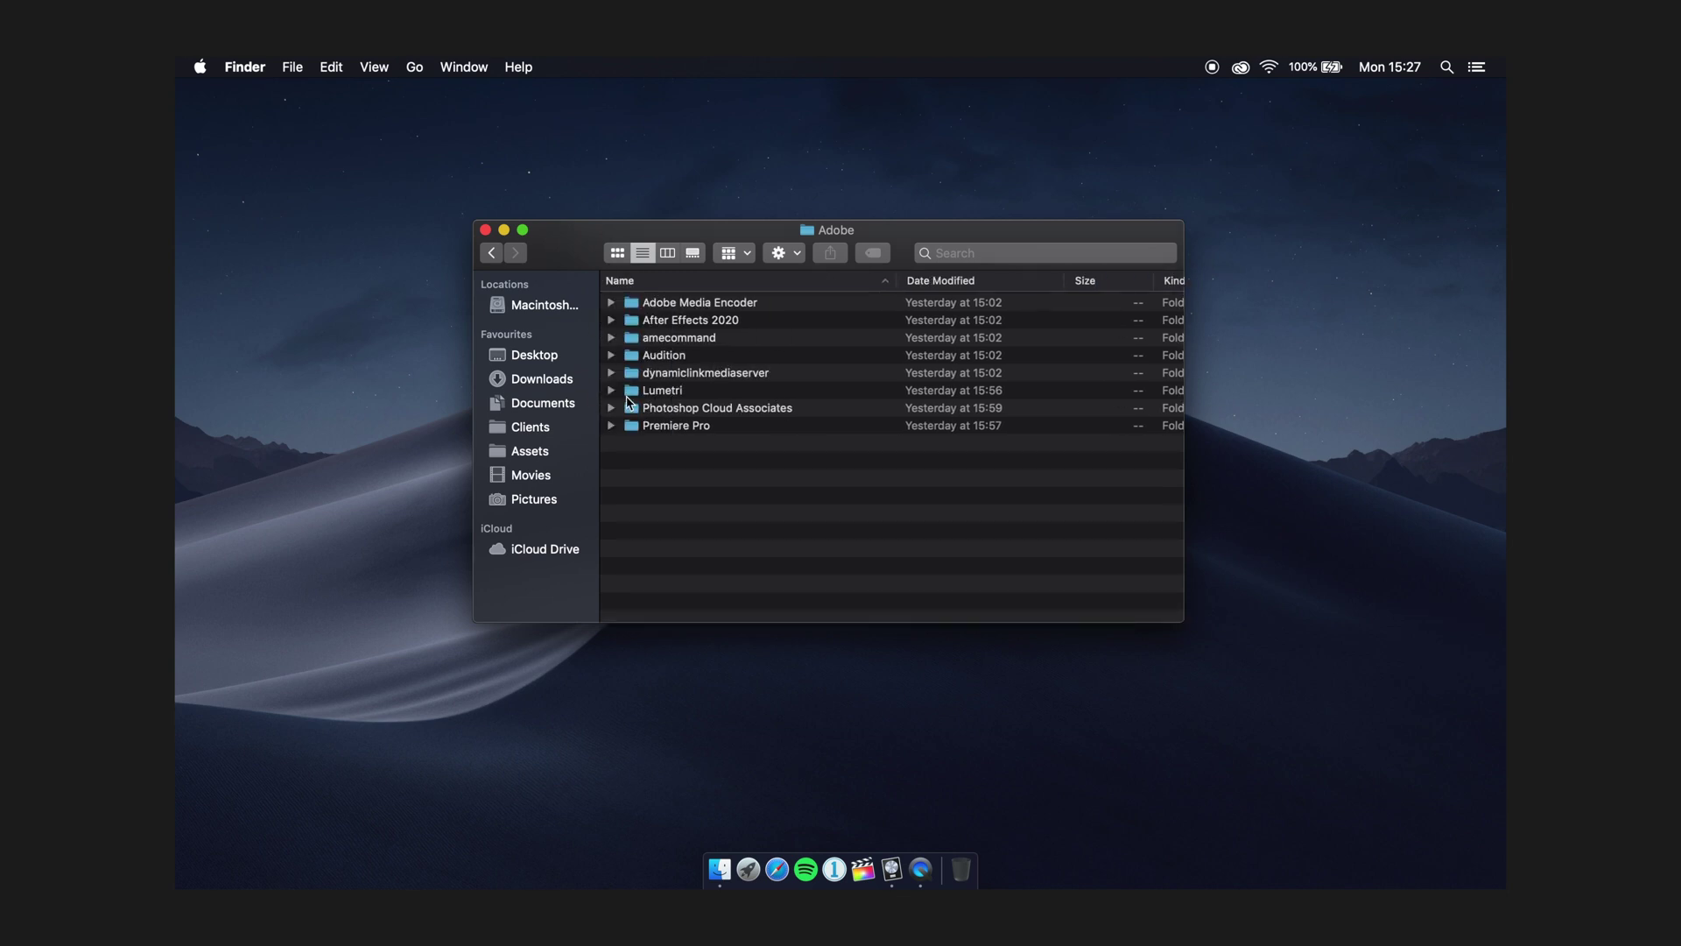
pyautogui.click(497, 254)
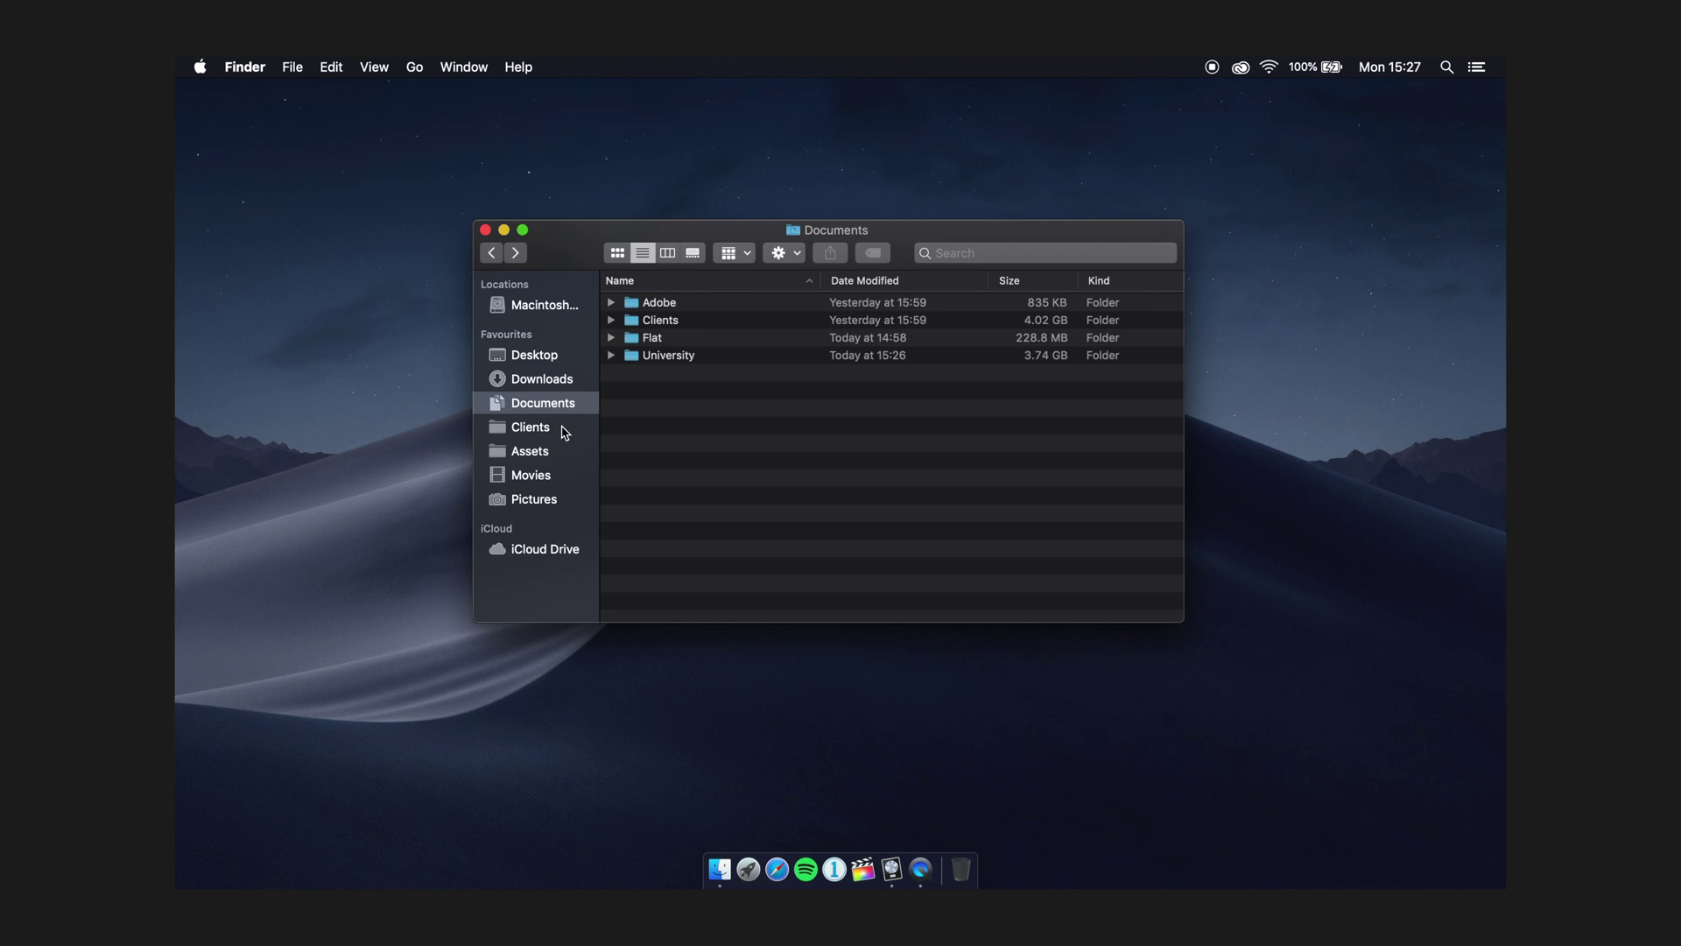
# Browse from Assets into YouTube and the Street Journal Thumb folder
pyautogui.click(541, 451)
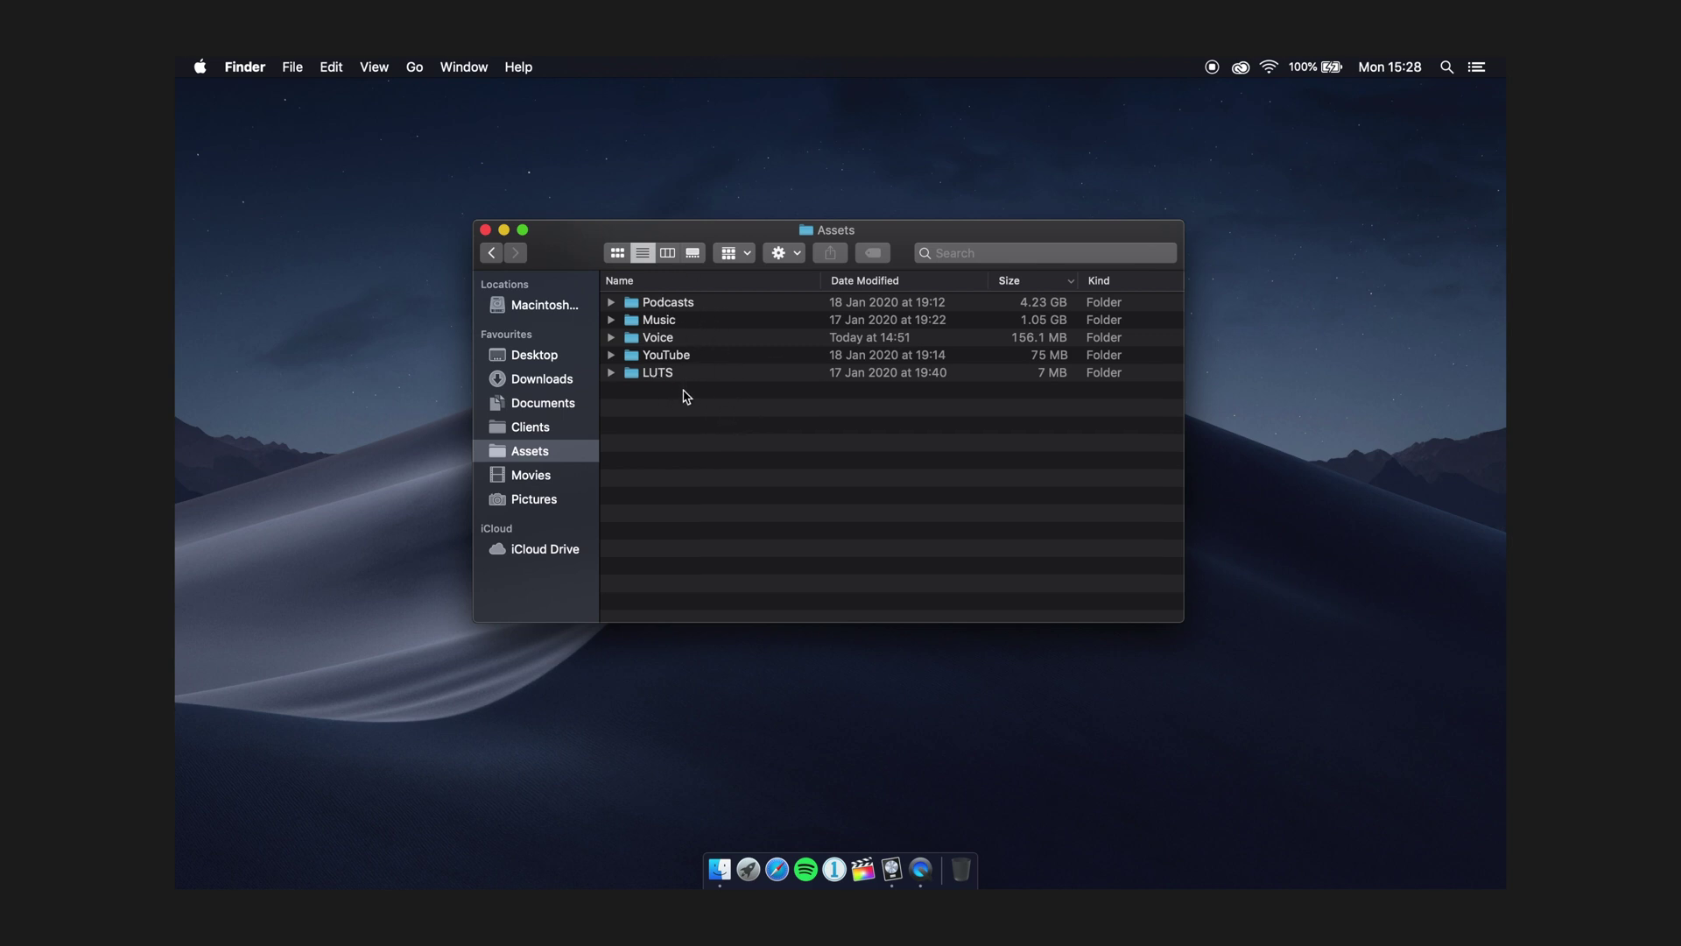
pyautogui.doubleClick(672, 357)
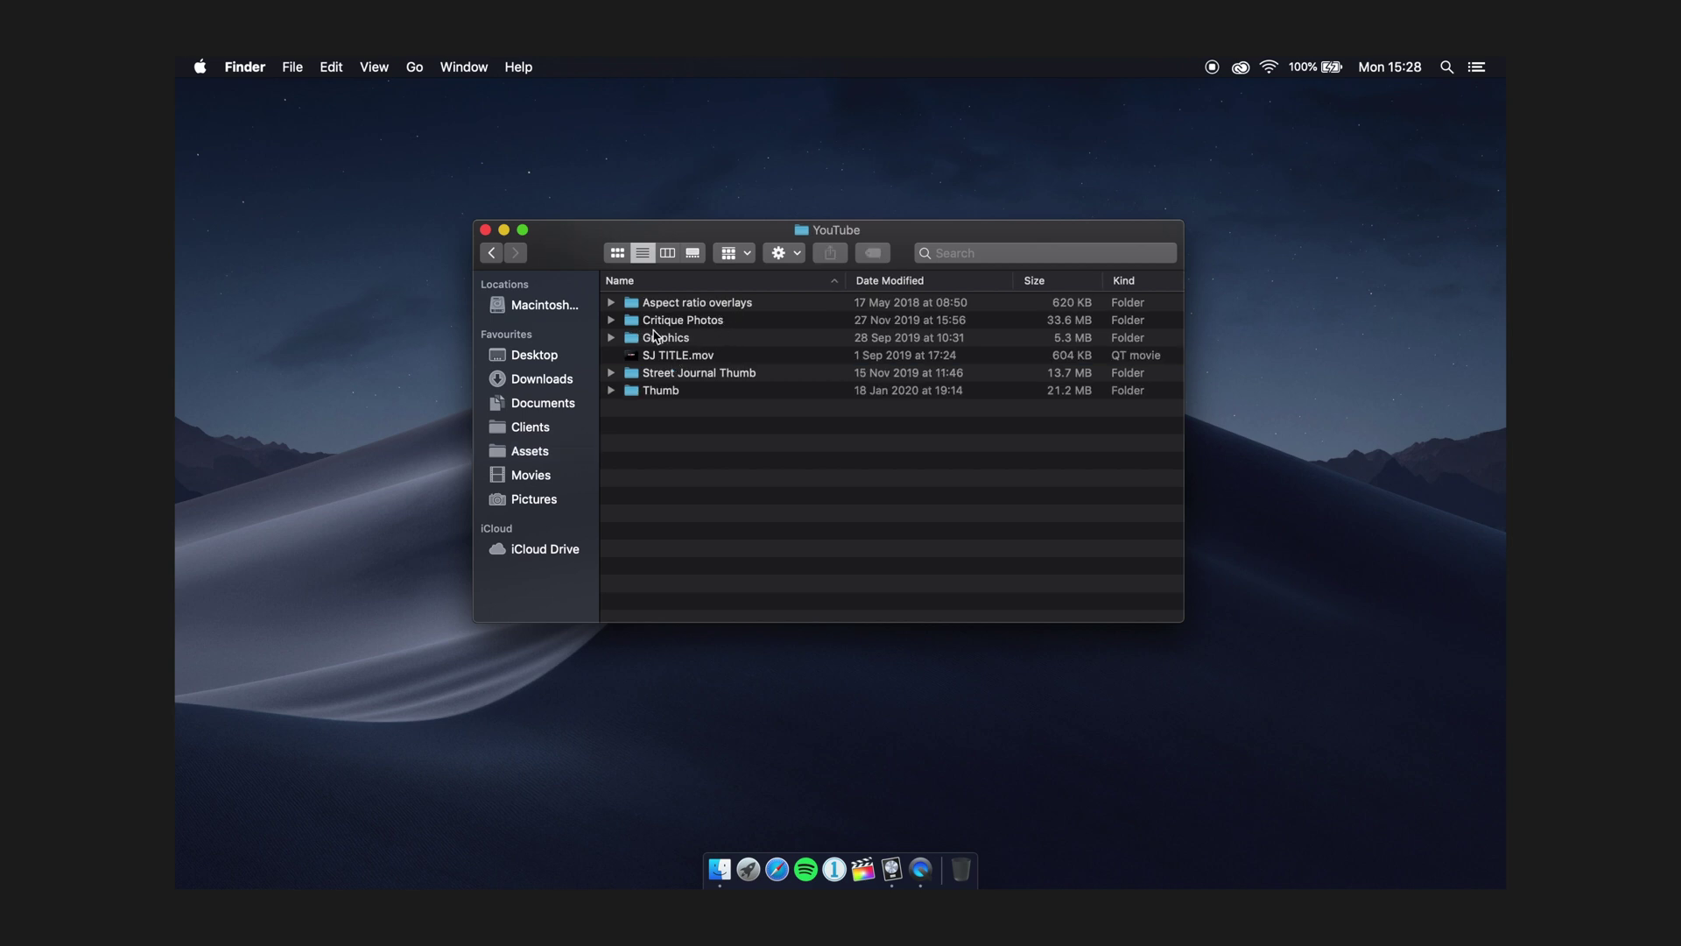
pyautogui.doubleClick(707, 375)
pyautogui.press('super+bracketleft')
pyautogui.doubleClick(722, 375)
# Quick Look SJ-EP-11.jpg, close the preview, and switch to the Movies folder
pyautogui.click(720, 477)
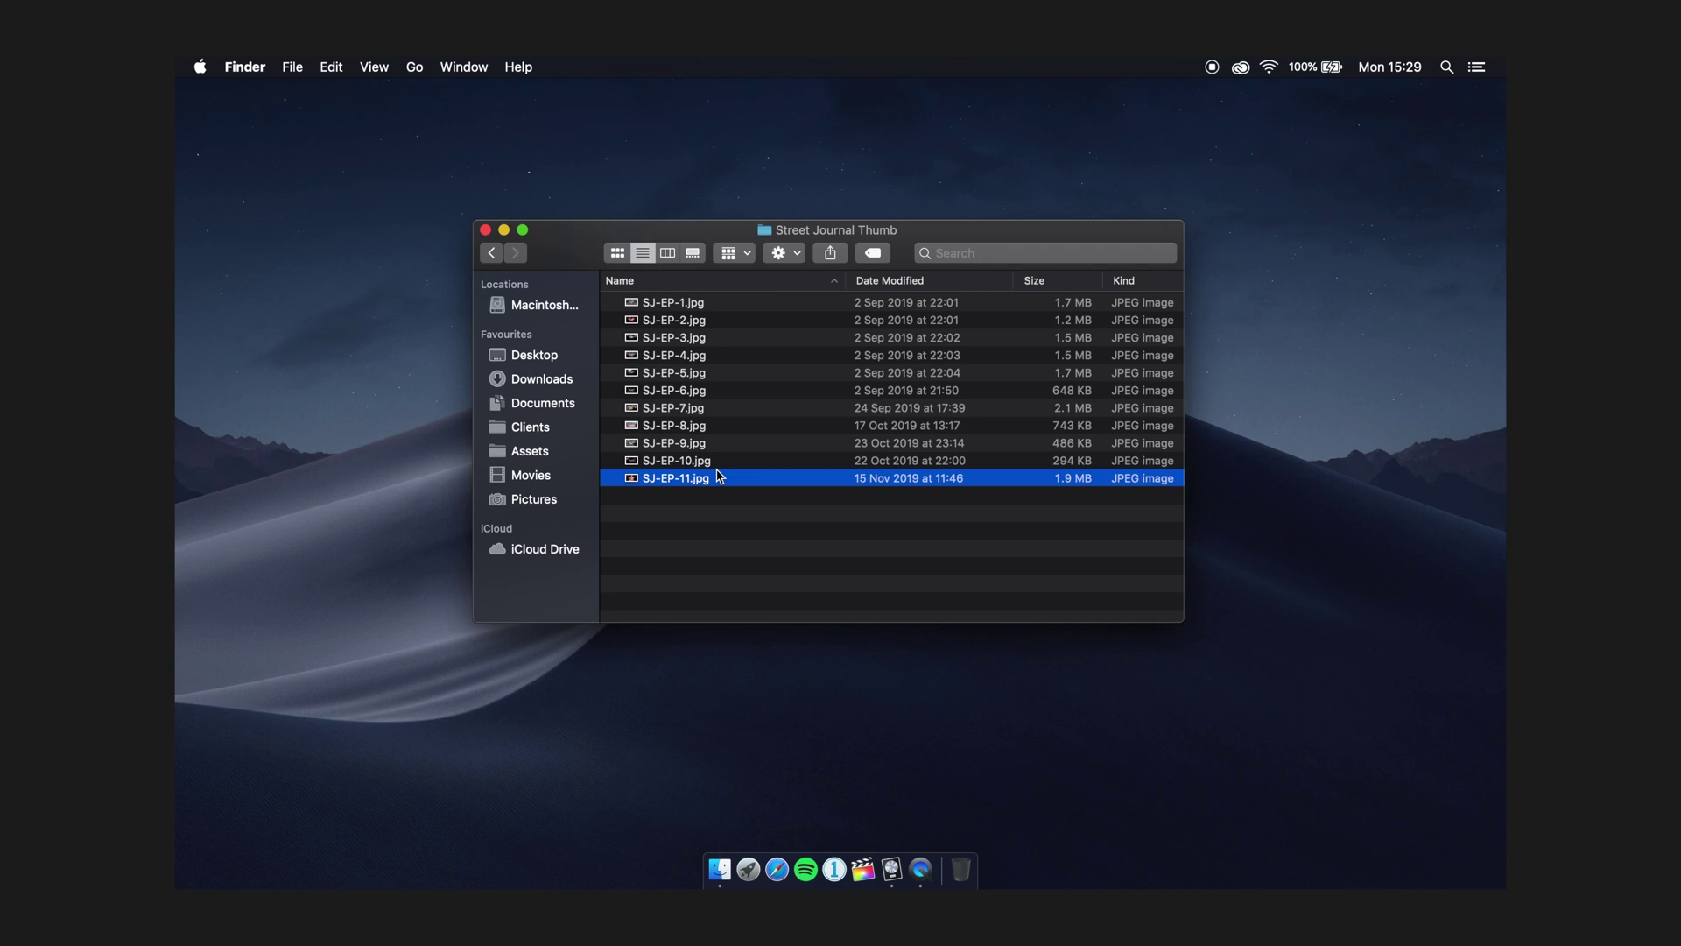
pyautogui.press('space')
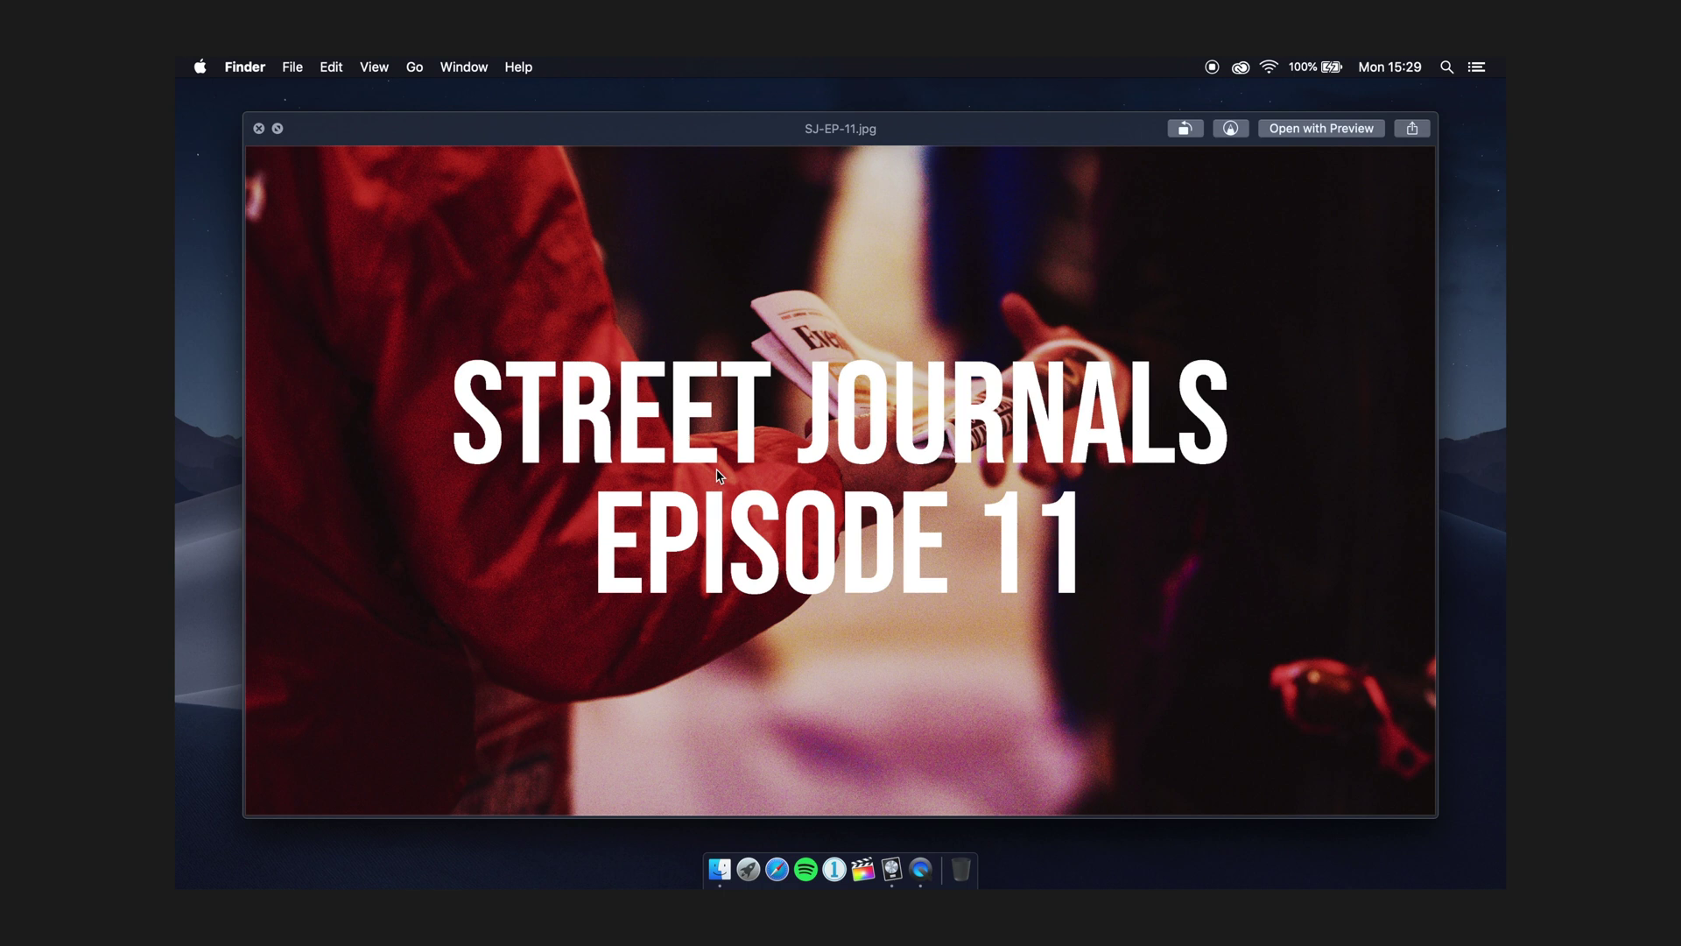
pyautogui.press('space')
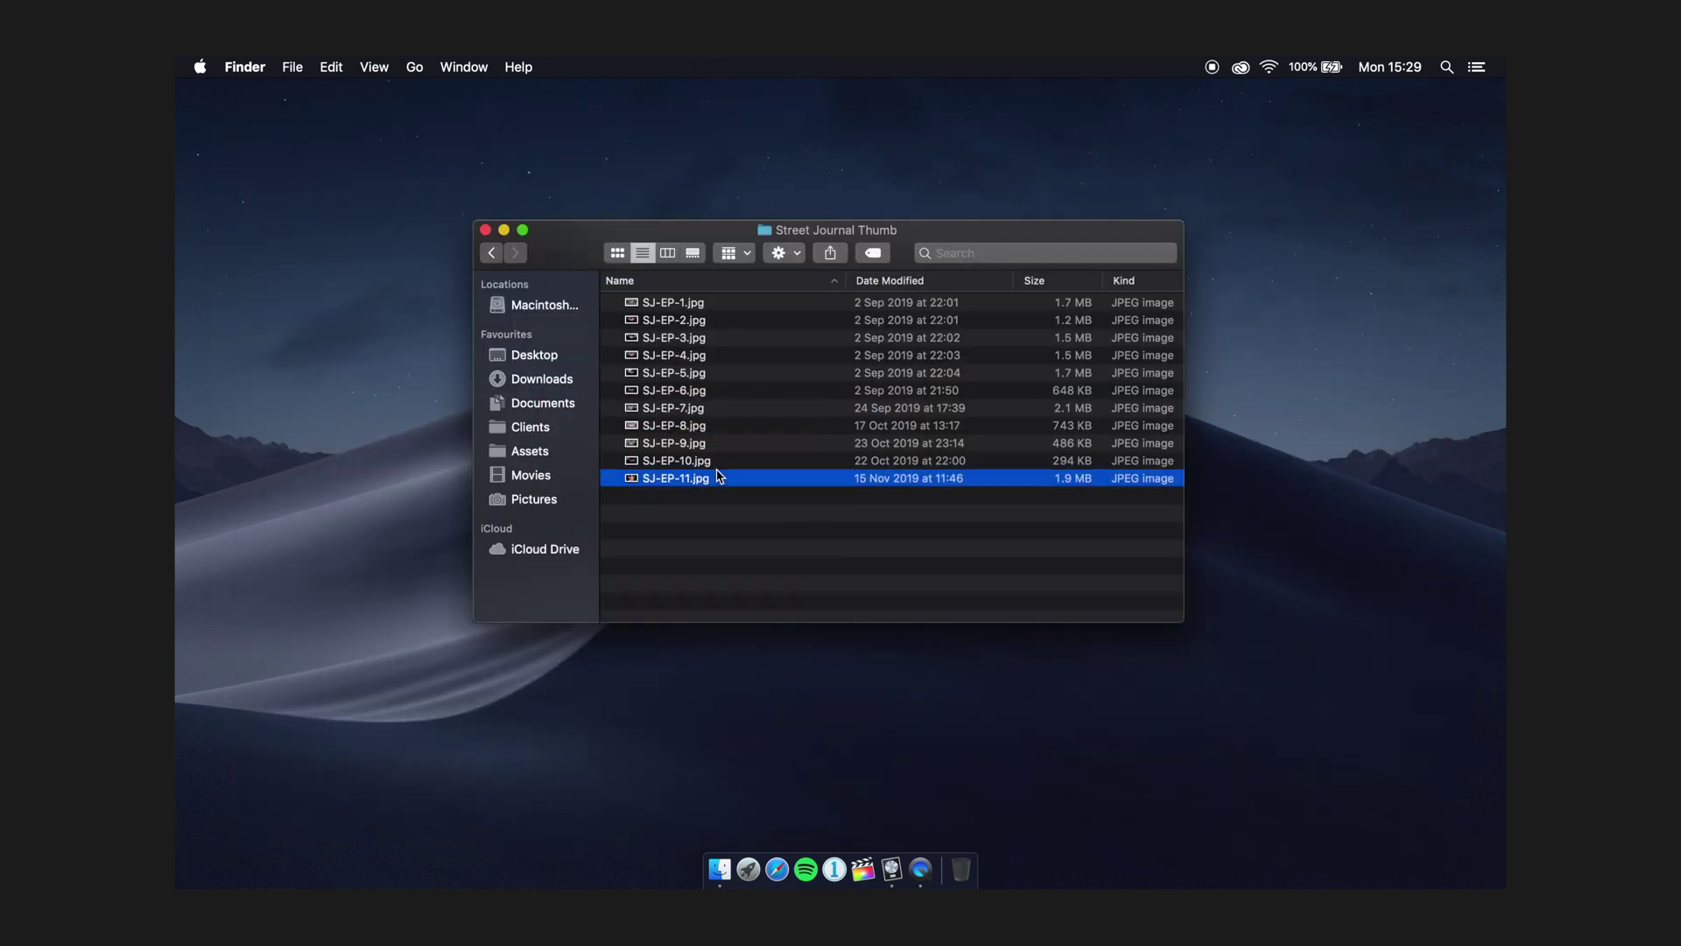
pyautogui.click(704, 523)
pyautogui.click(540, 475)
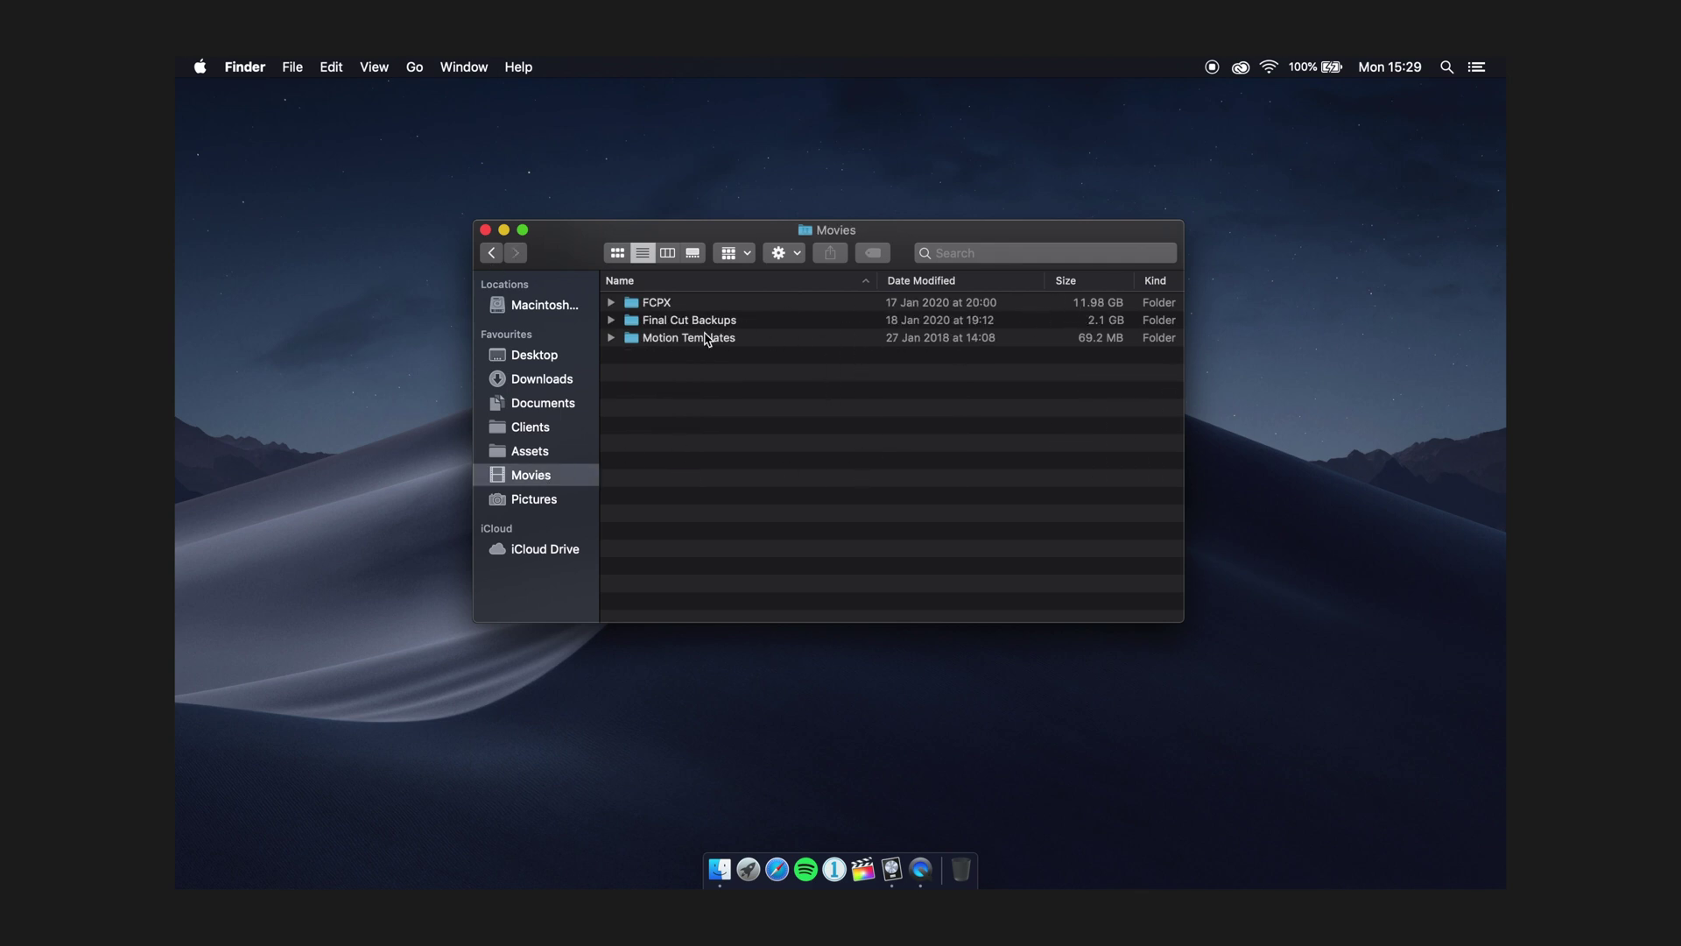
# Open the FCPX folder, then iCloud Drive's YT Videos folder with its eight .mov files
pyautogui.doubleClick(669, 304)
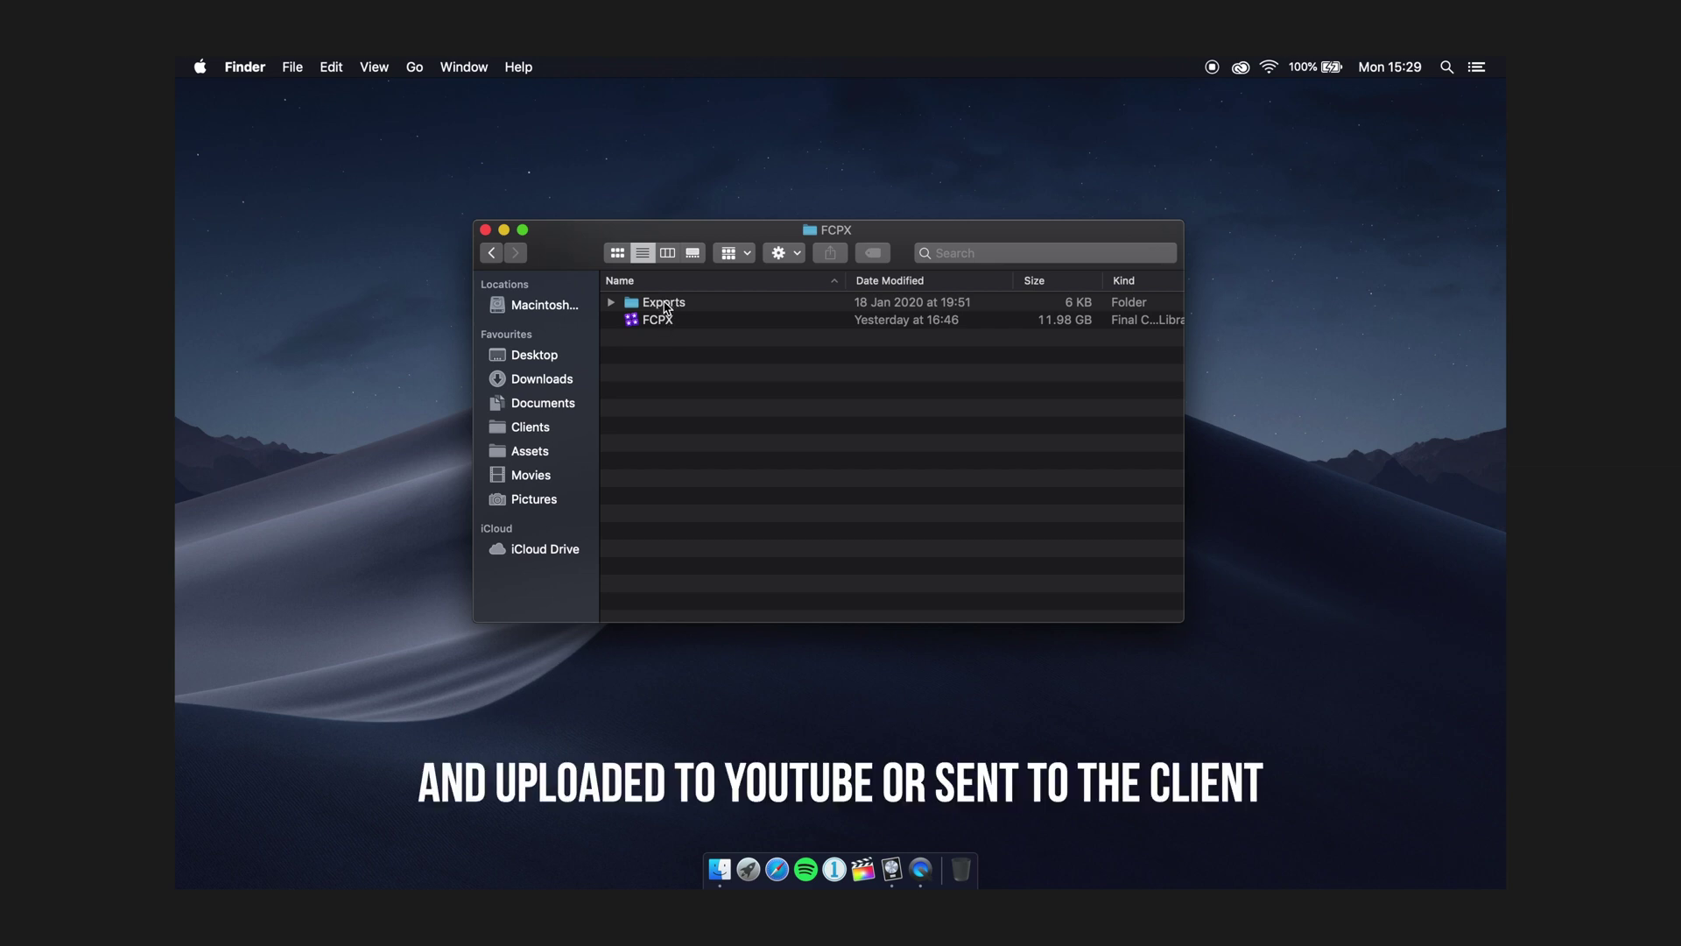
pyautogui.click(557, 562)
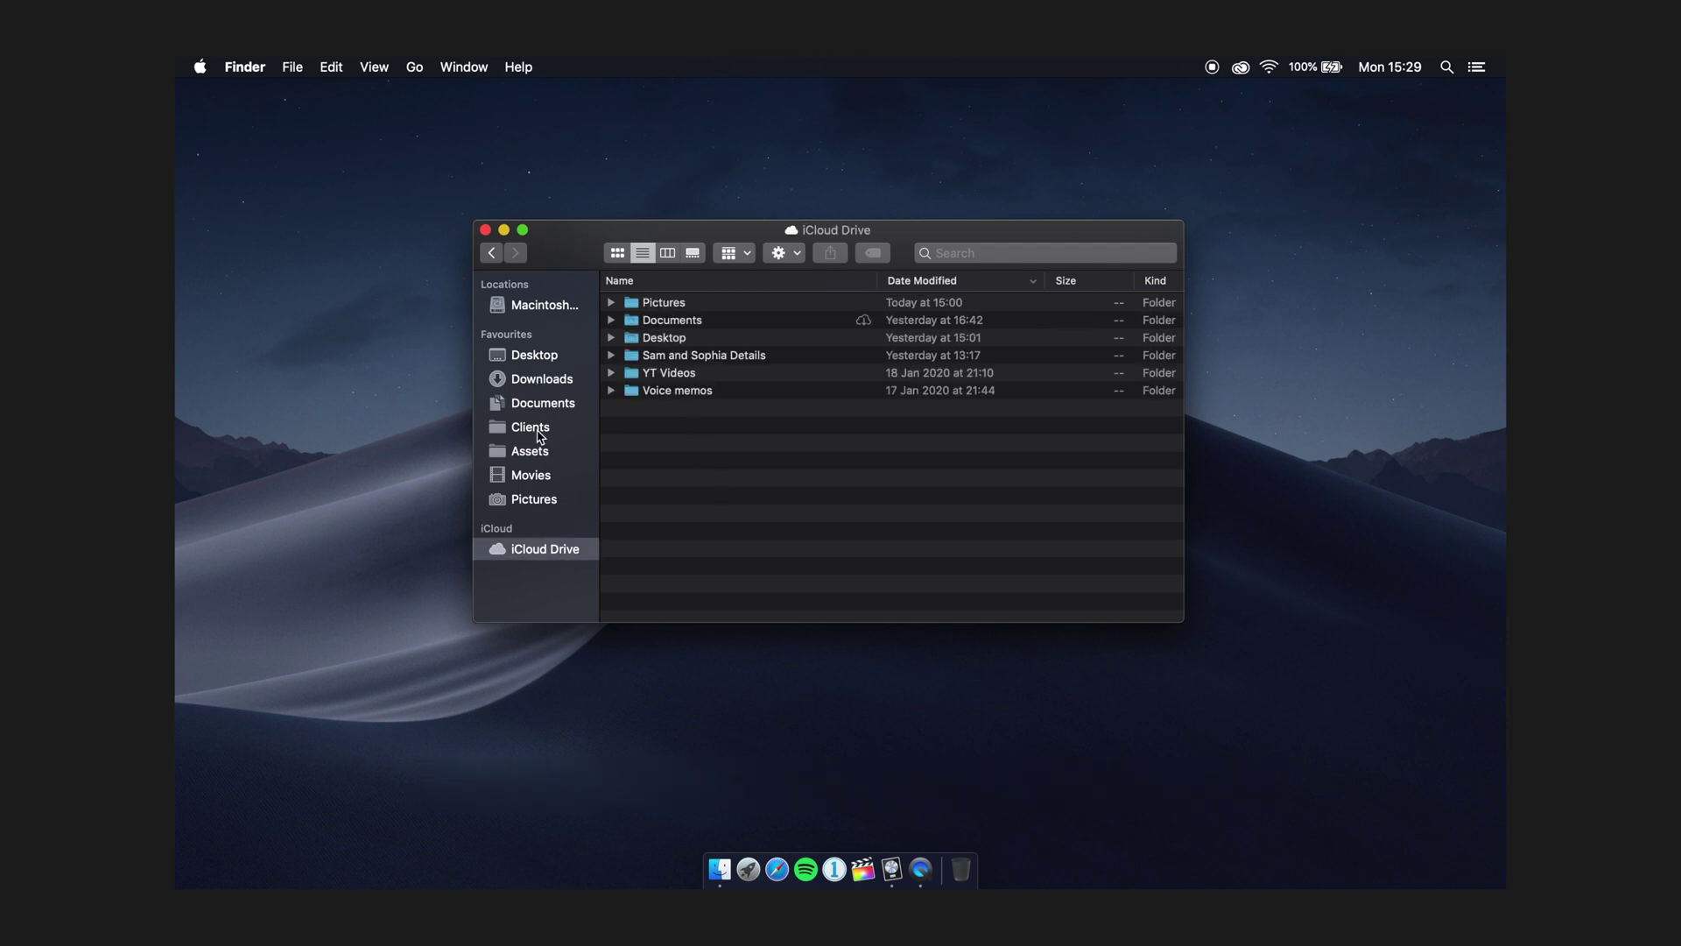
pyautogui.doubleClick(680, 375)
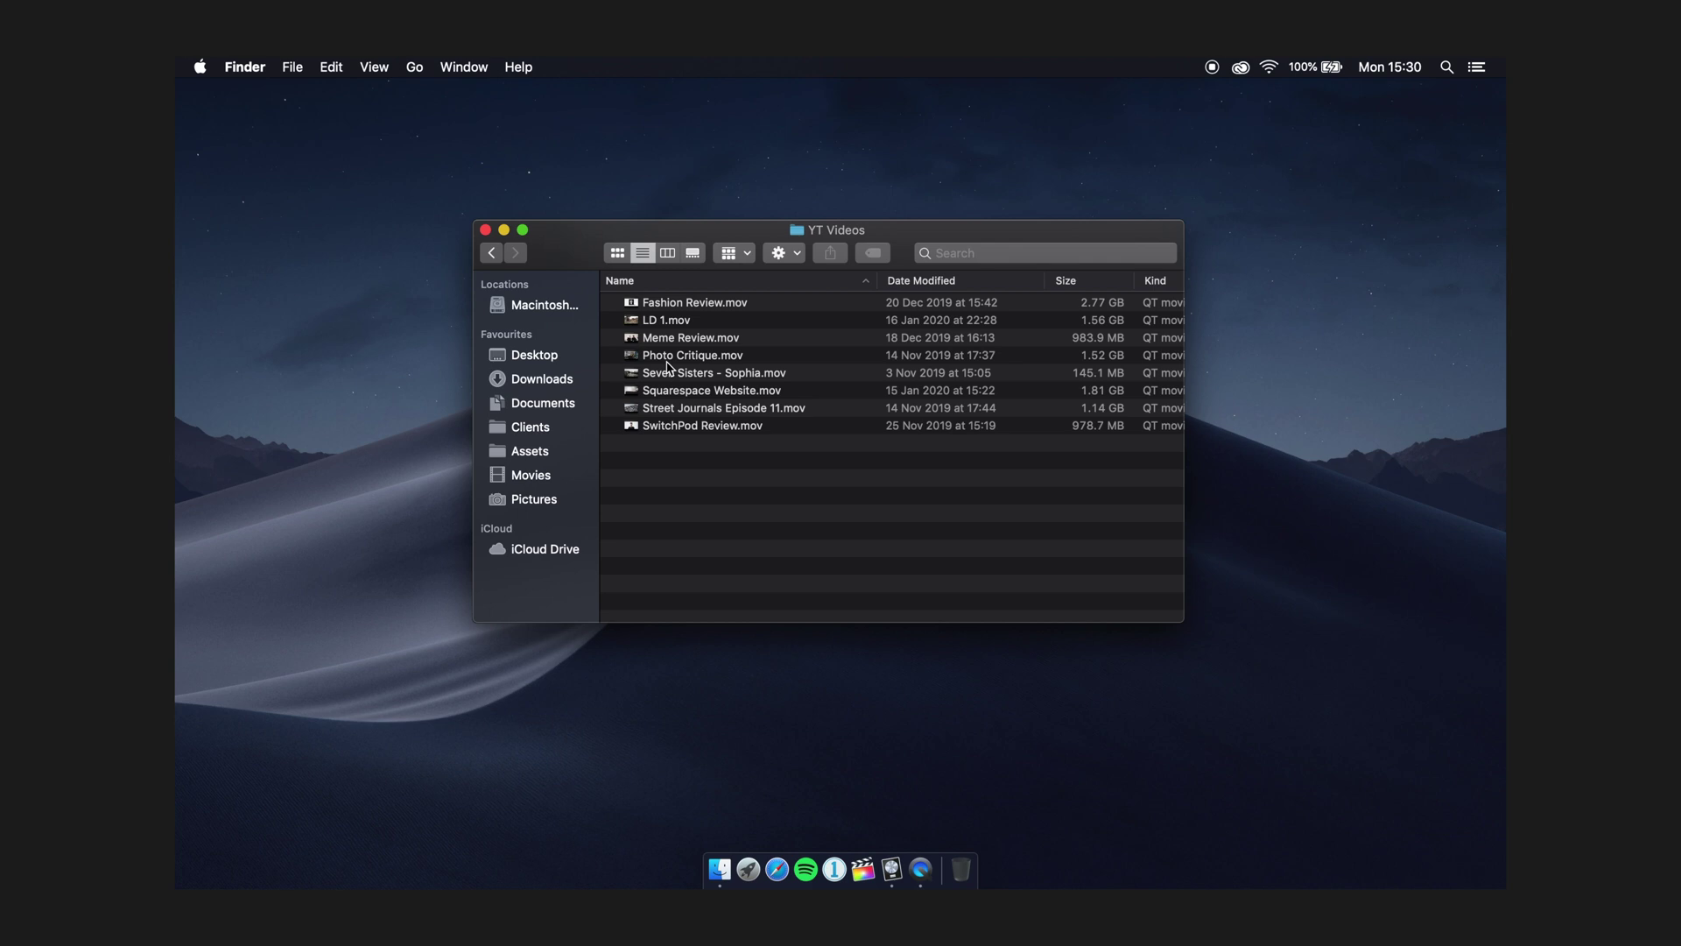
# Look inside Movies' Motion Templates folder, return to Movies, then switch to Pictures
pyautogui.click(531, 474)
pyautogui.click(688, 338)
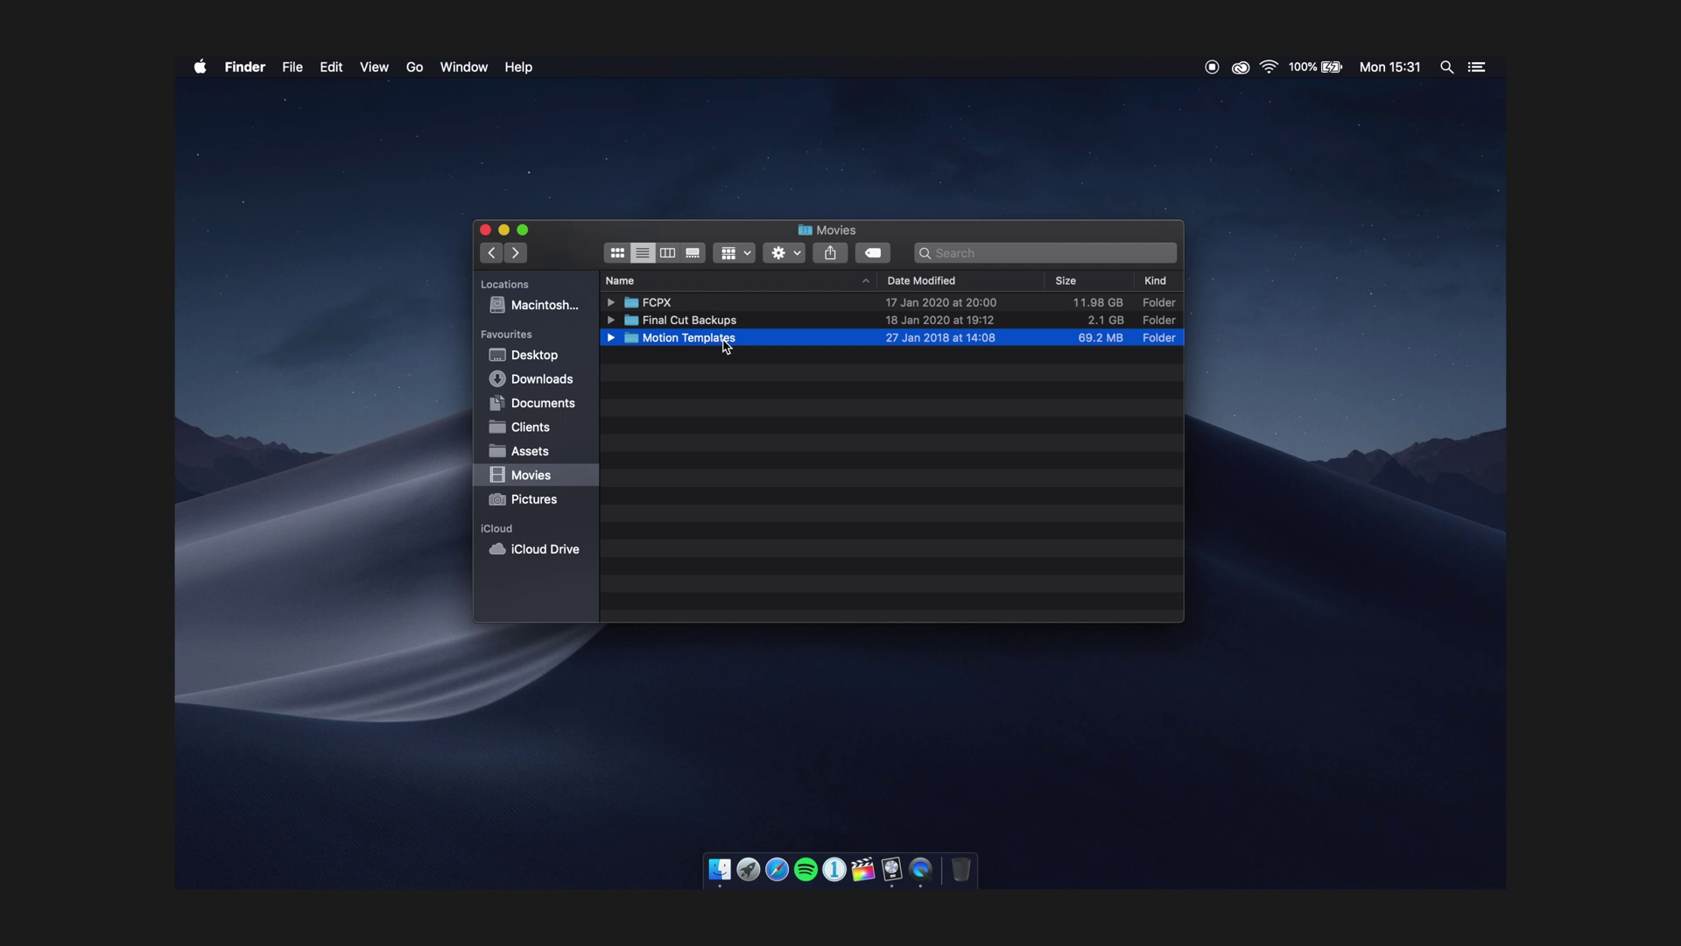
pyautogui.doubleClick(726, 341)
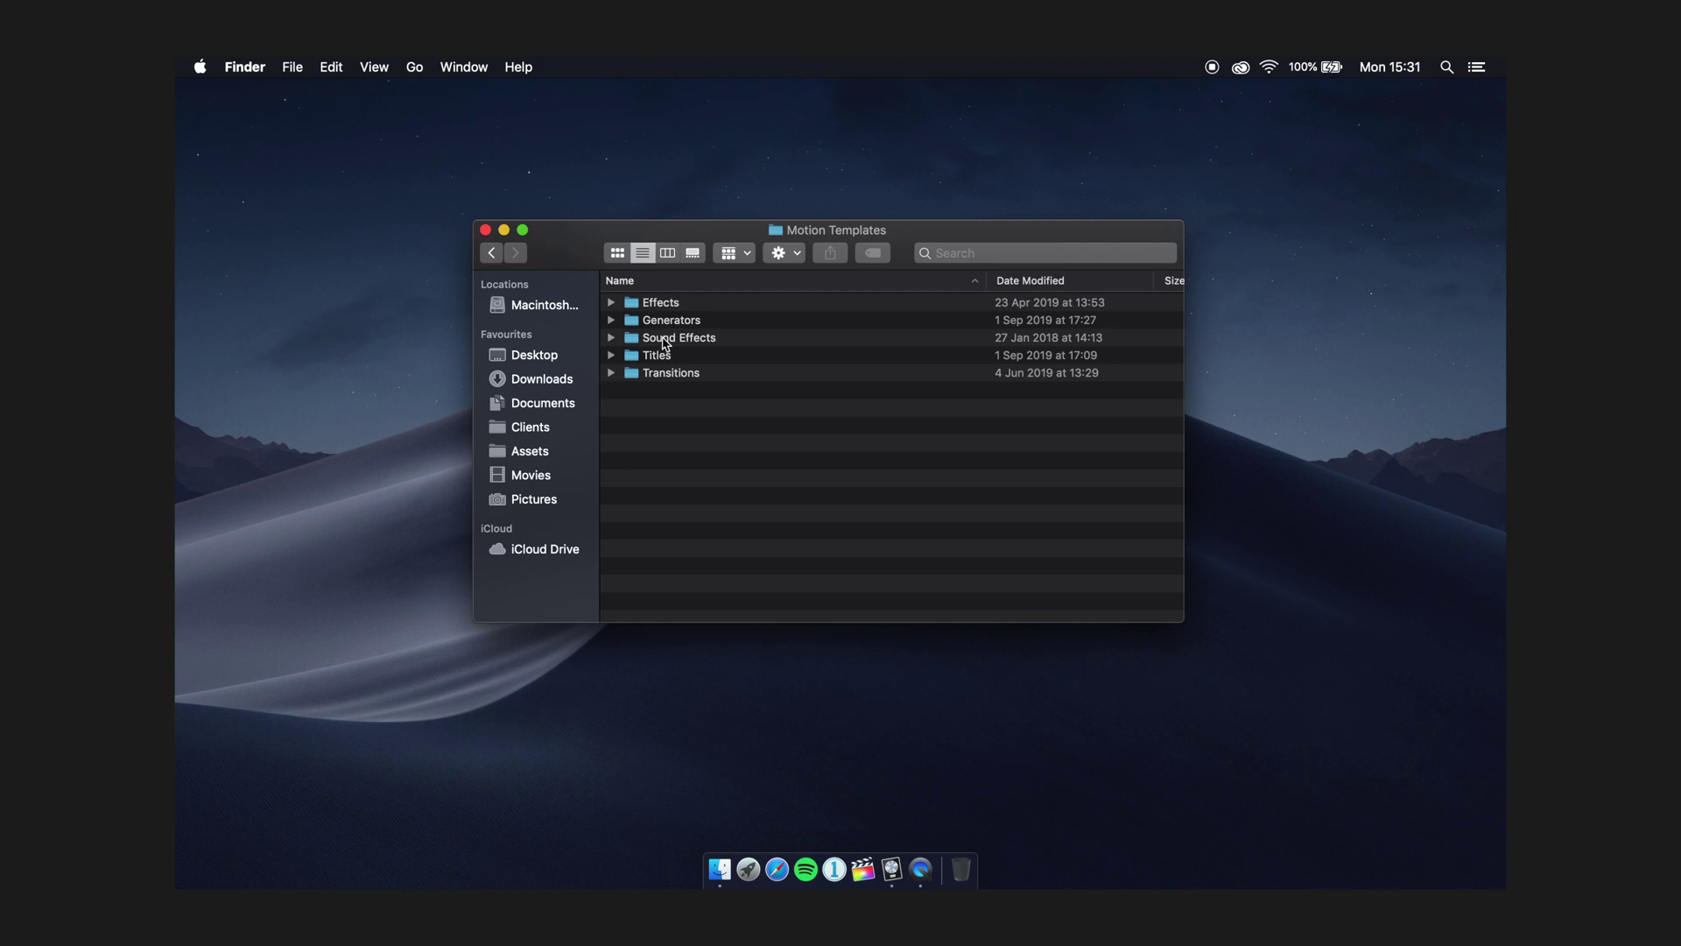
pyautogui.press('super+bracketleft')
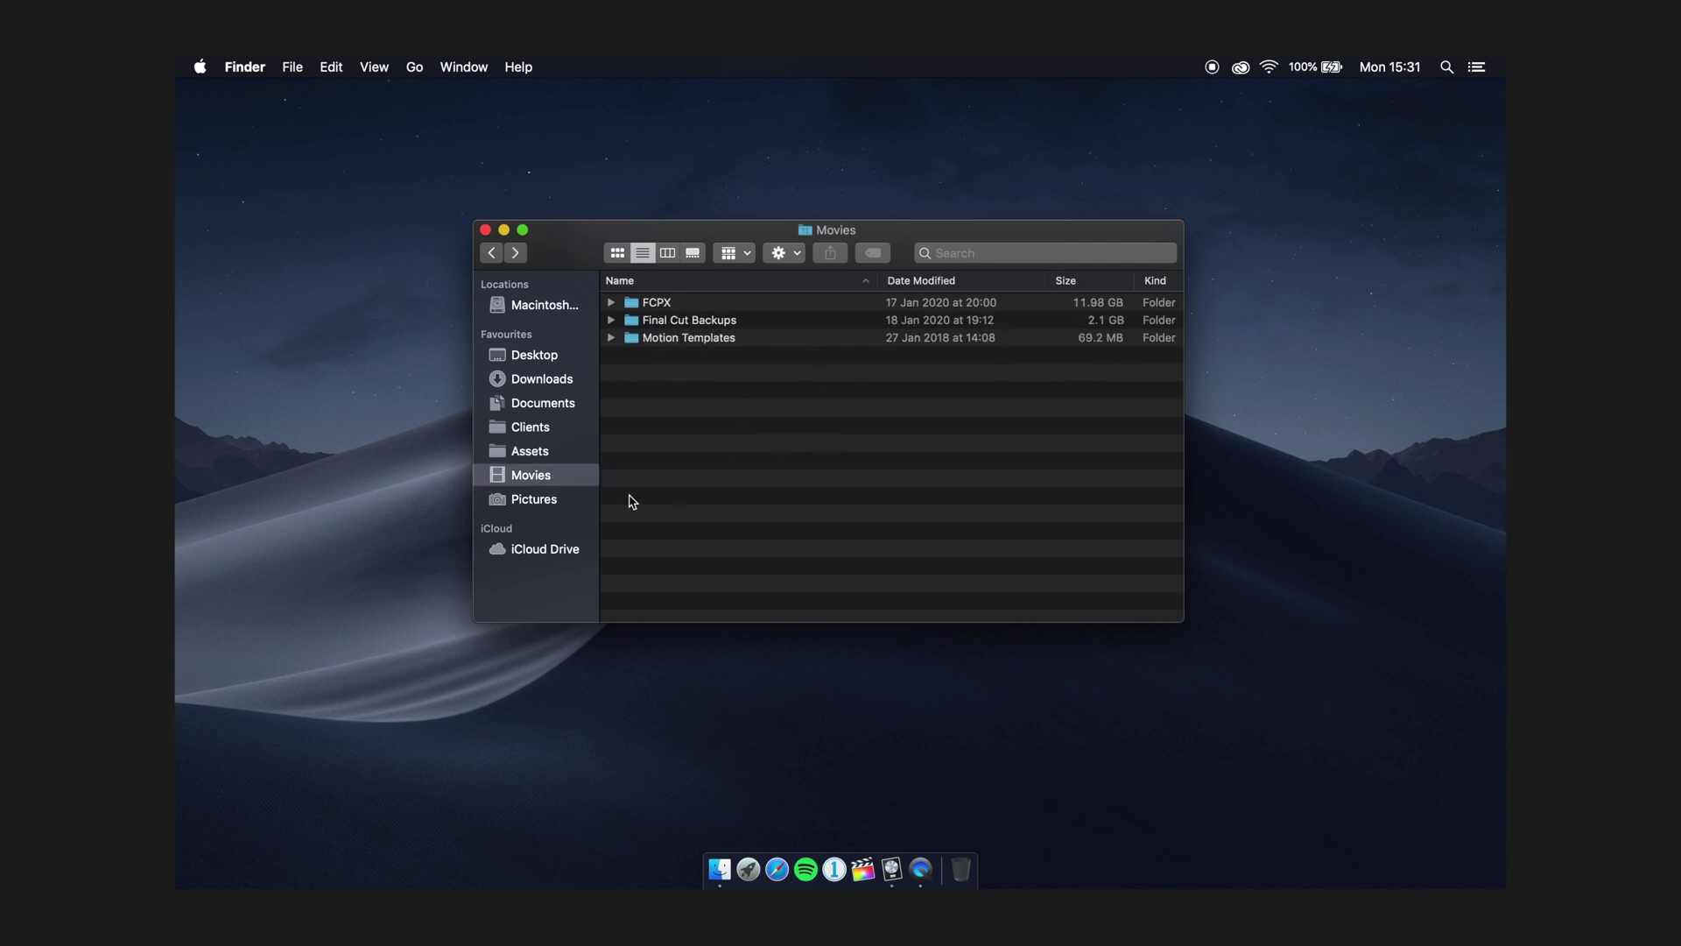
pyautogui.click(553, 498)
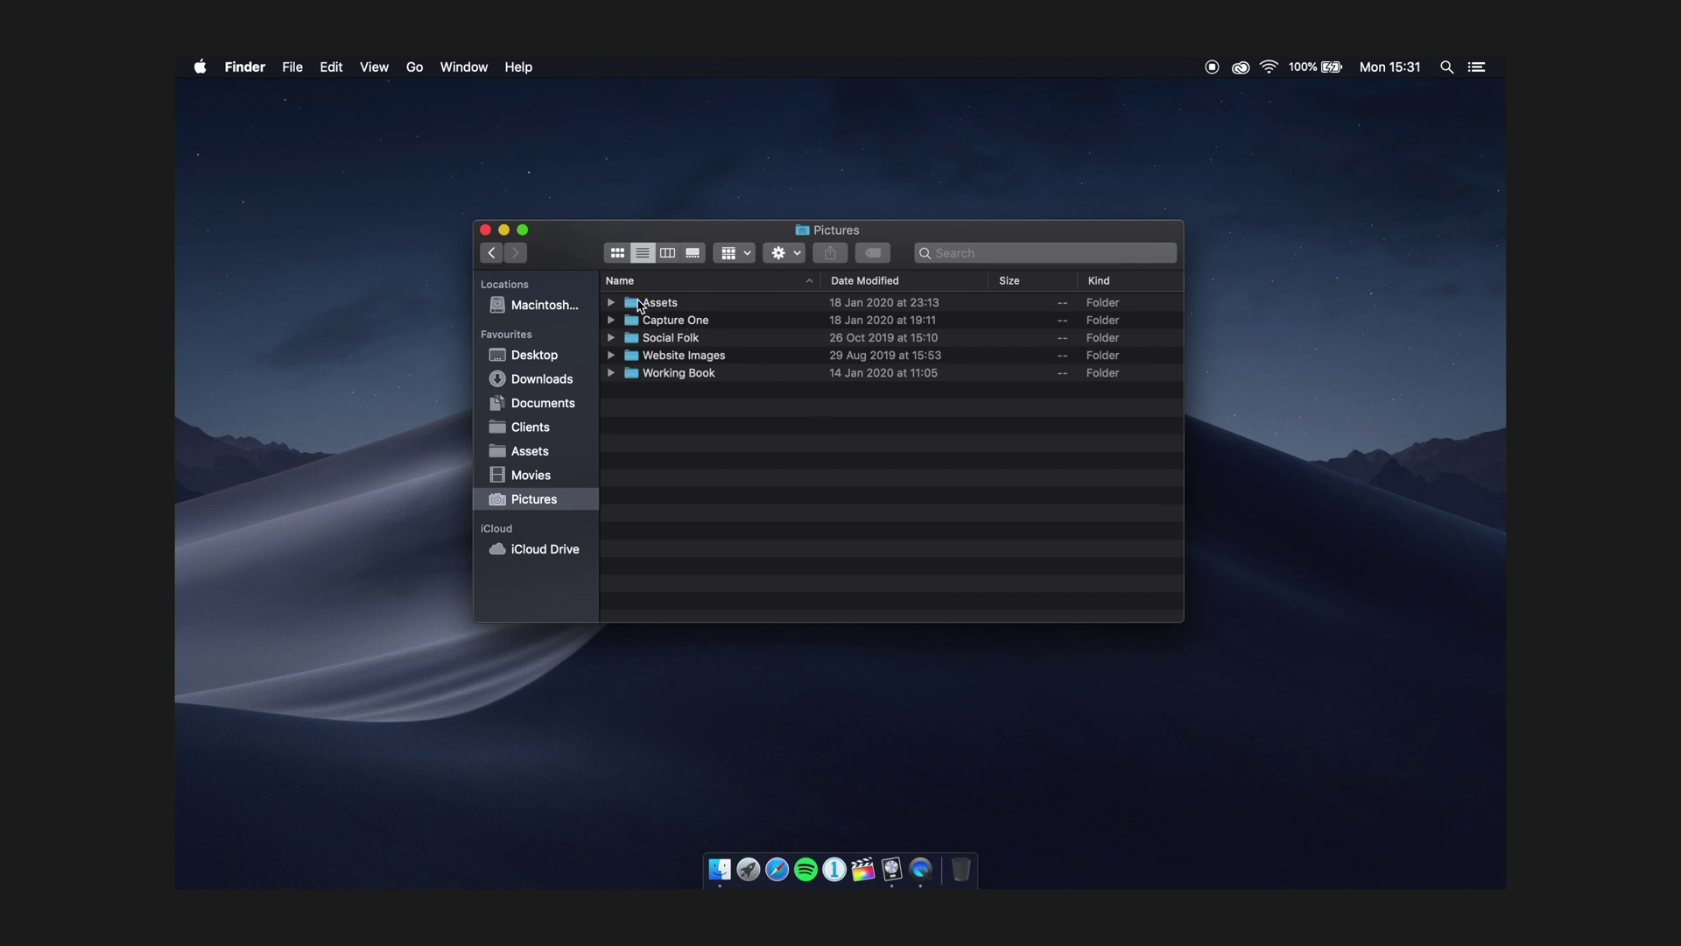
# Open the Output folder inside Capture One's Lake District 2019 folder
pyautogui.doubleClick(690, 322)
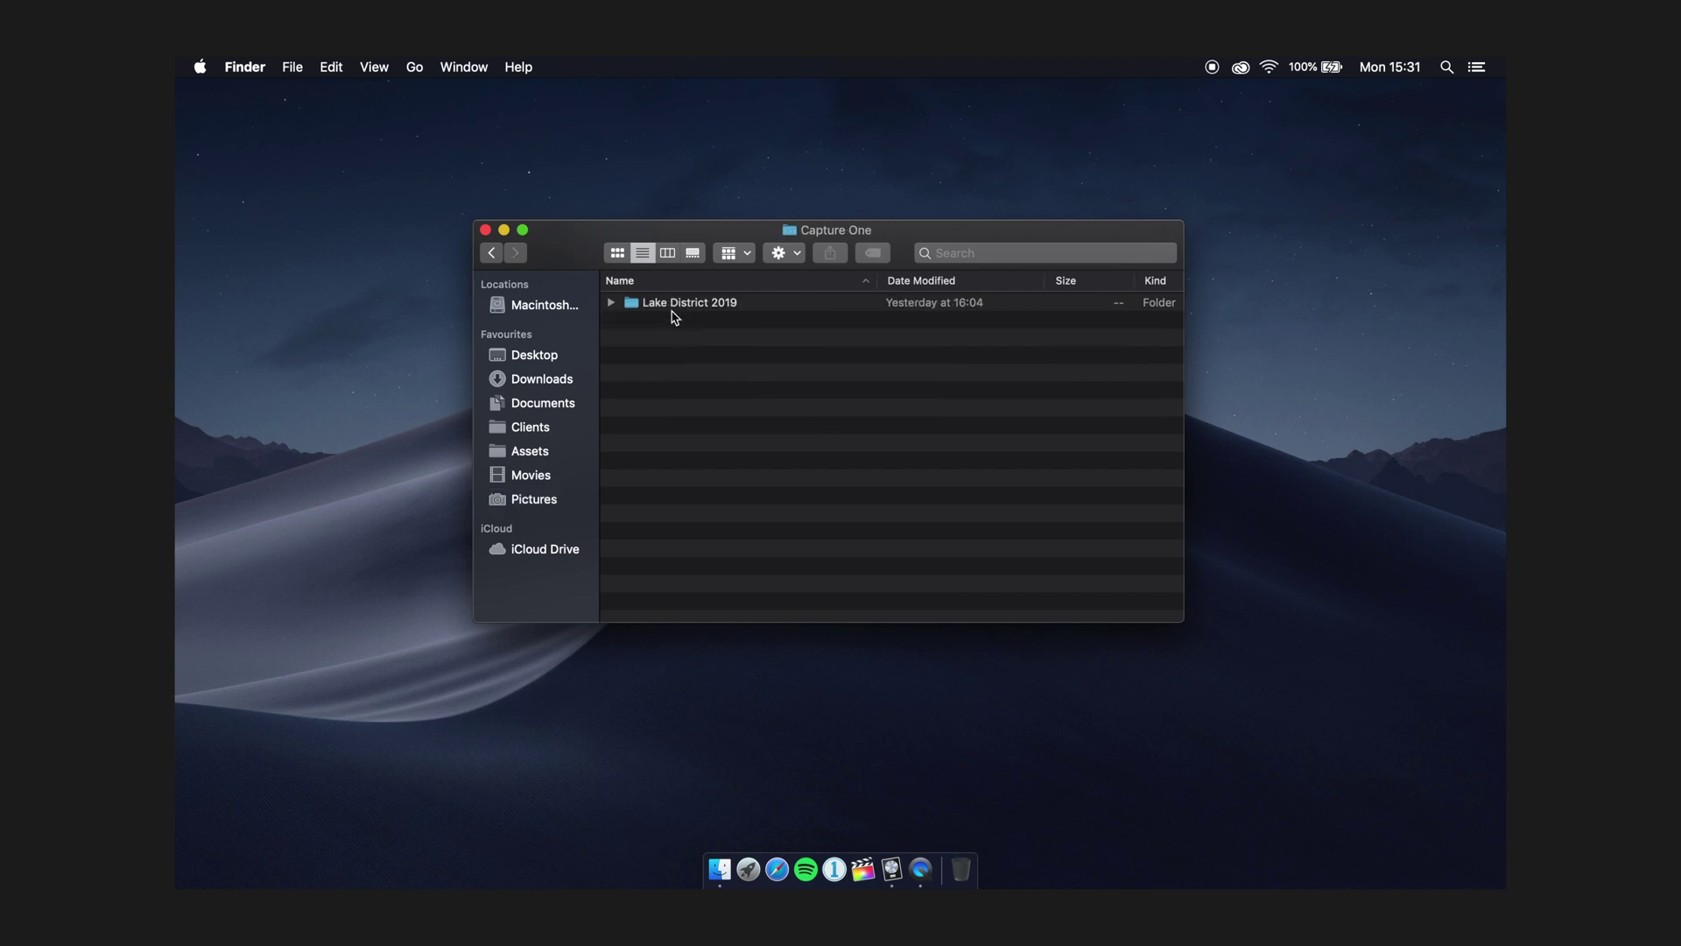
pyautogui.click(612, 303)
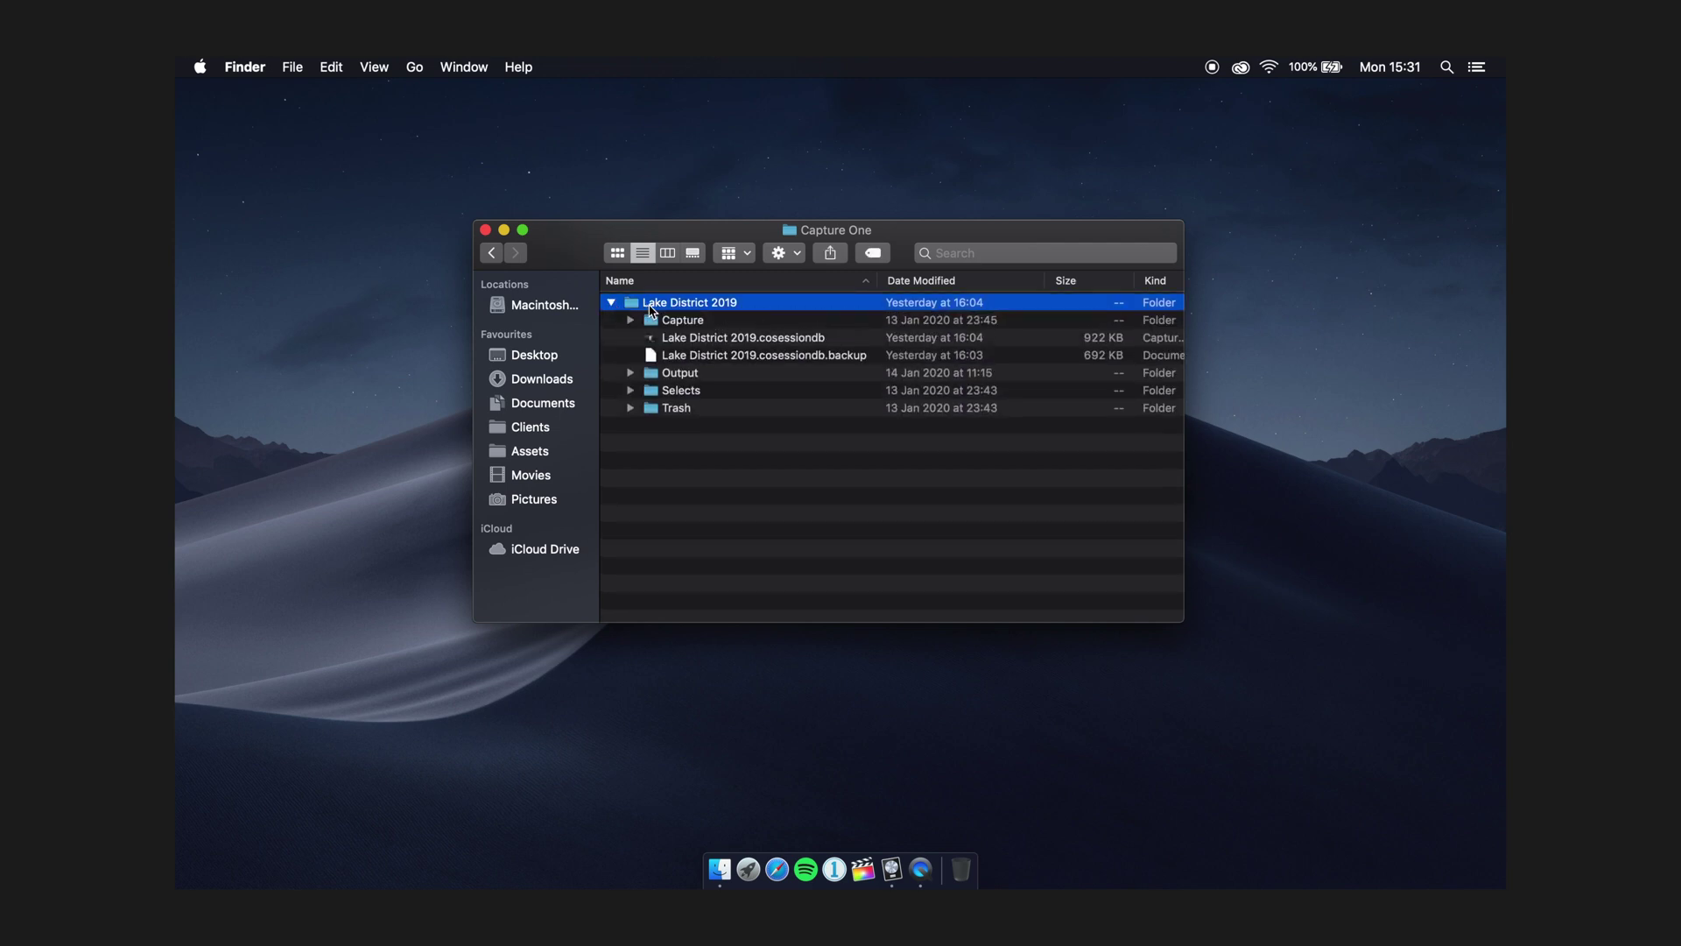
pyautogui.doubleClick(699, 377)
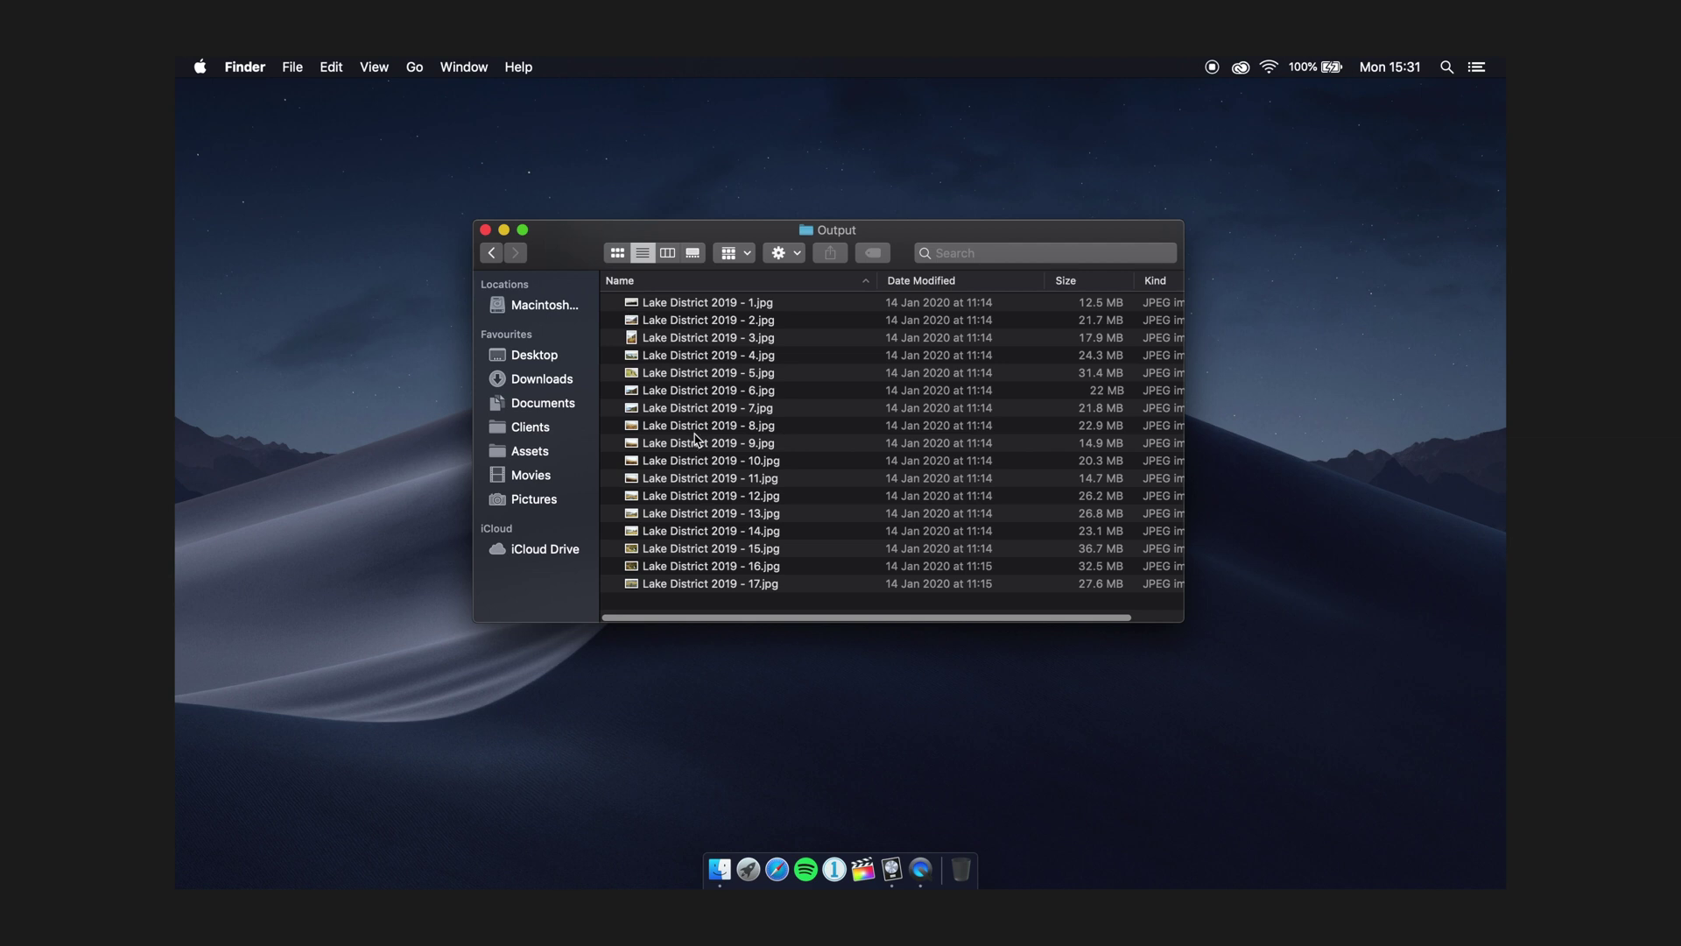
# Preview the Lake District 2019 - 13.jpg and Lake District 2019 - 8.jpg photos at full size
pyautogui.click(708, 517)
pyautogui.press('space')
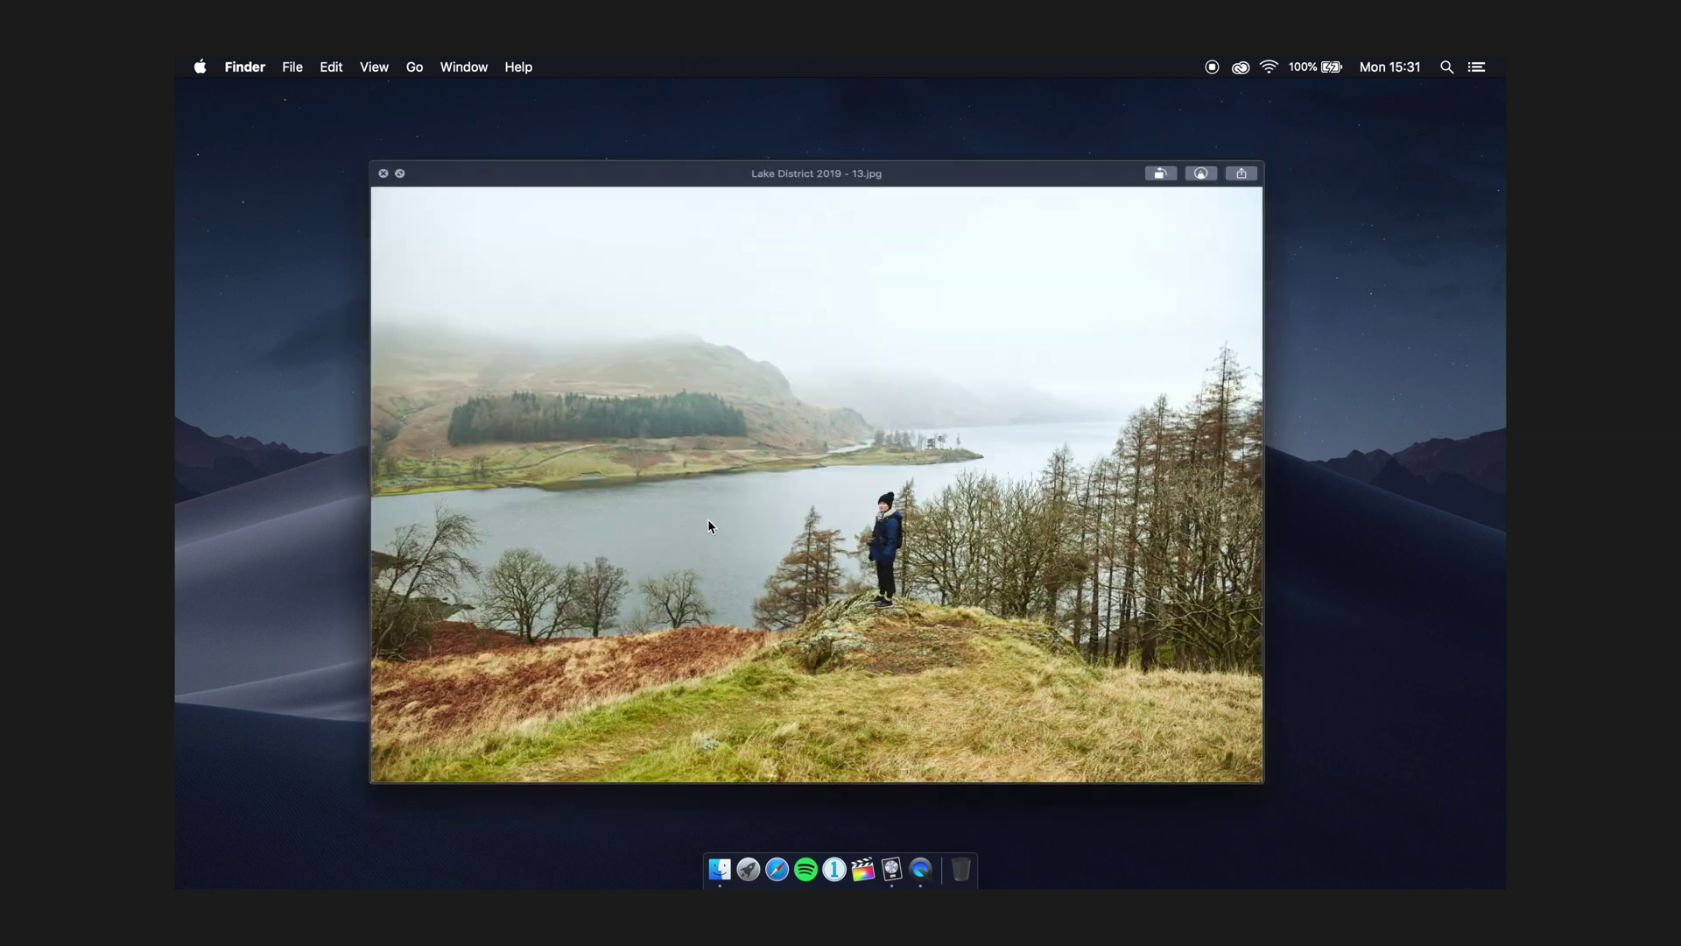
pyautogui.press('space')
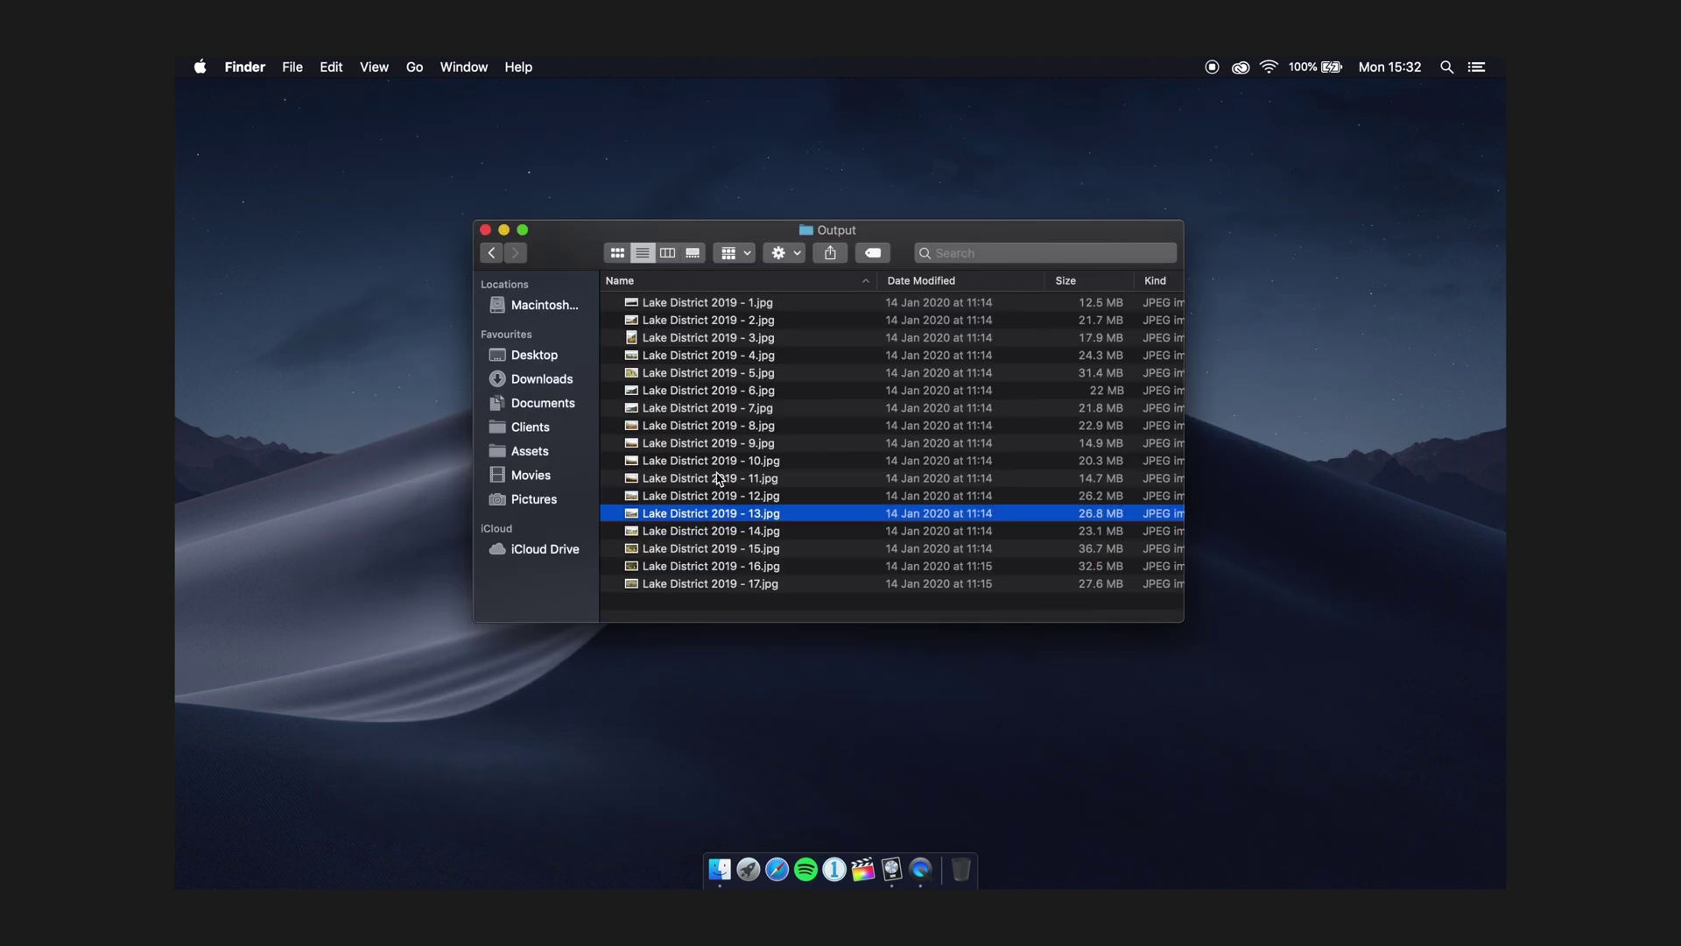
pyautogui.click(708, 426)
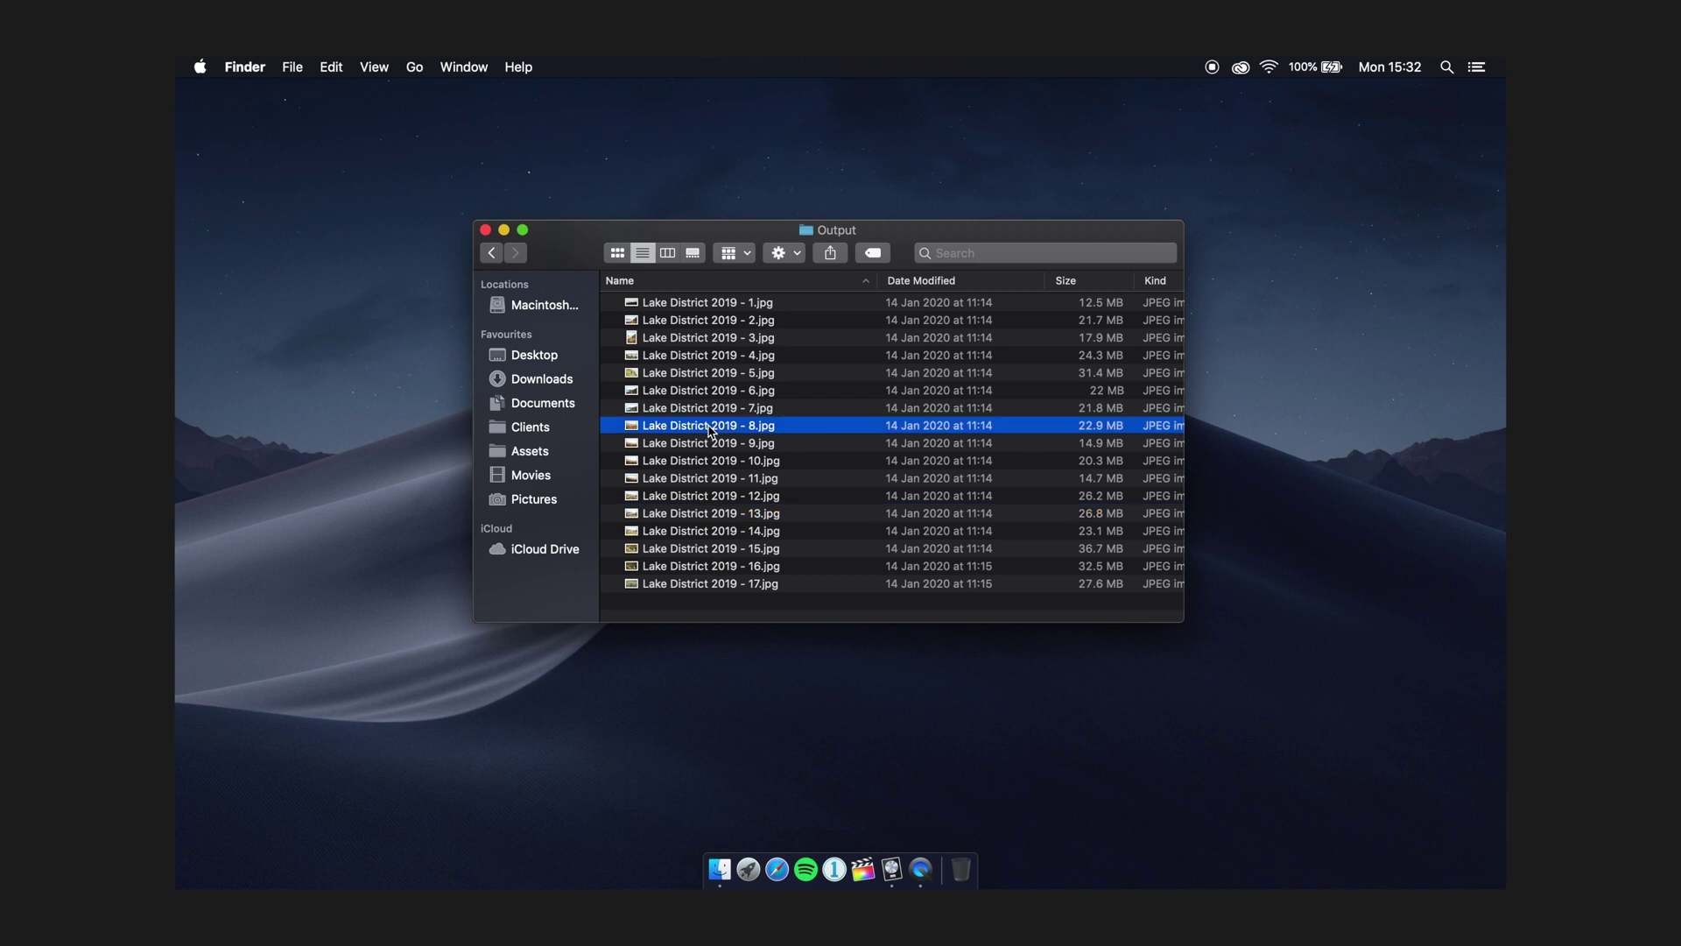
pyautogui.press('space')
pyautogui.press('space')
# Go back through Capture One to Pictures, collapsing Lake District 2019 on the way
pyautogui.click(492, 254)
pyautogui.click(611, 302)
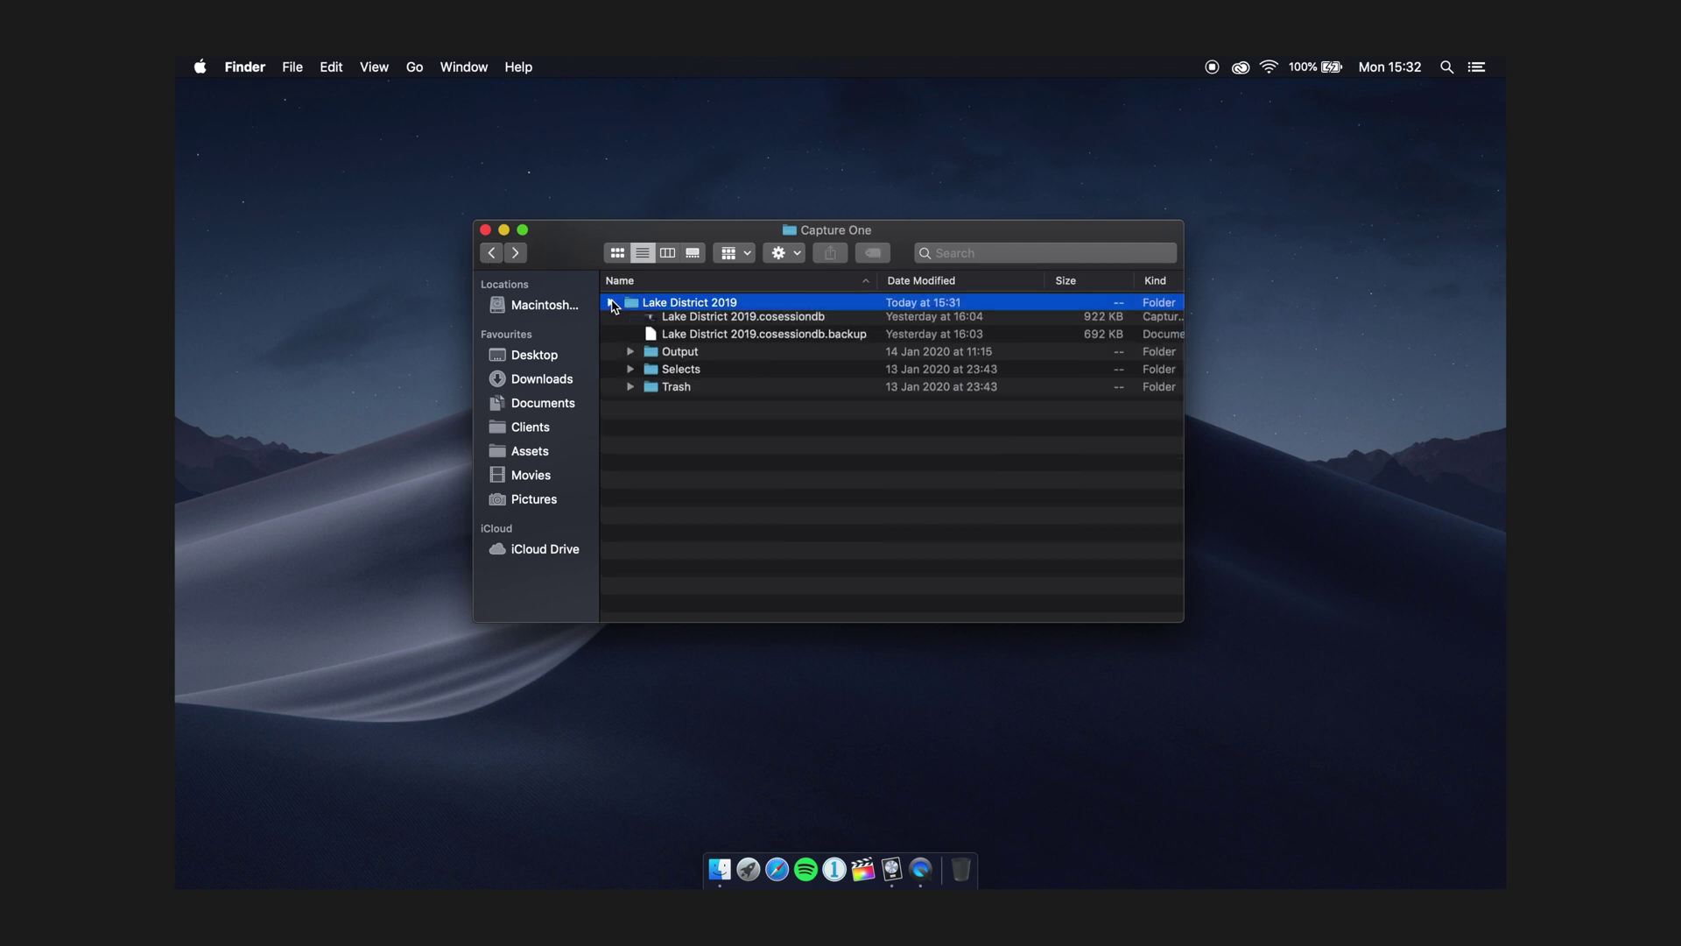
pyautogui.click(492, 253)
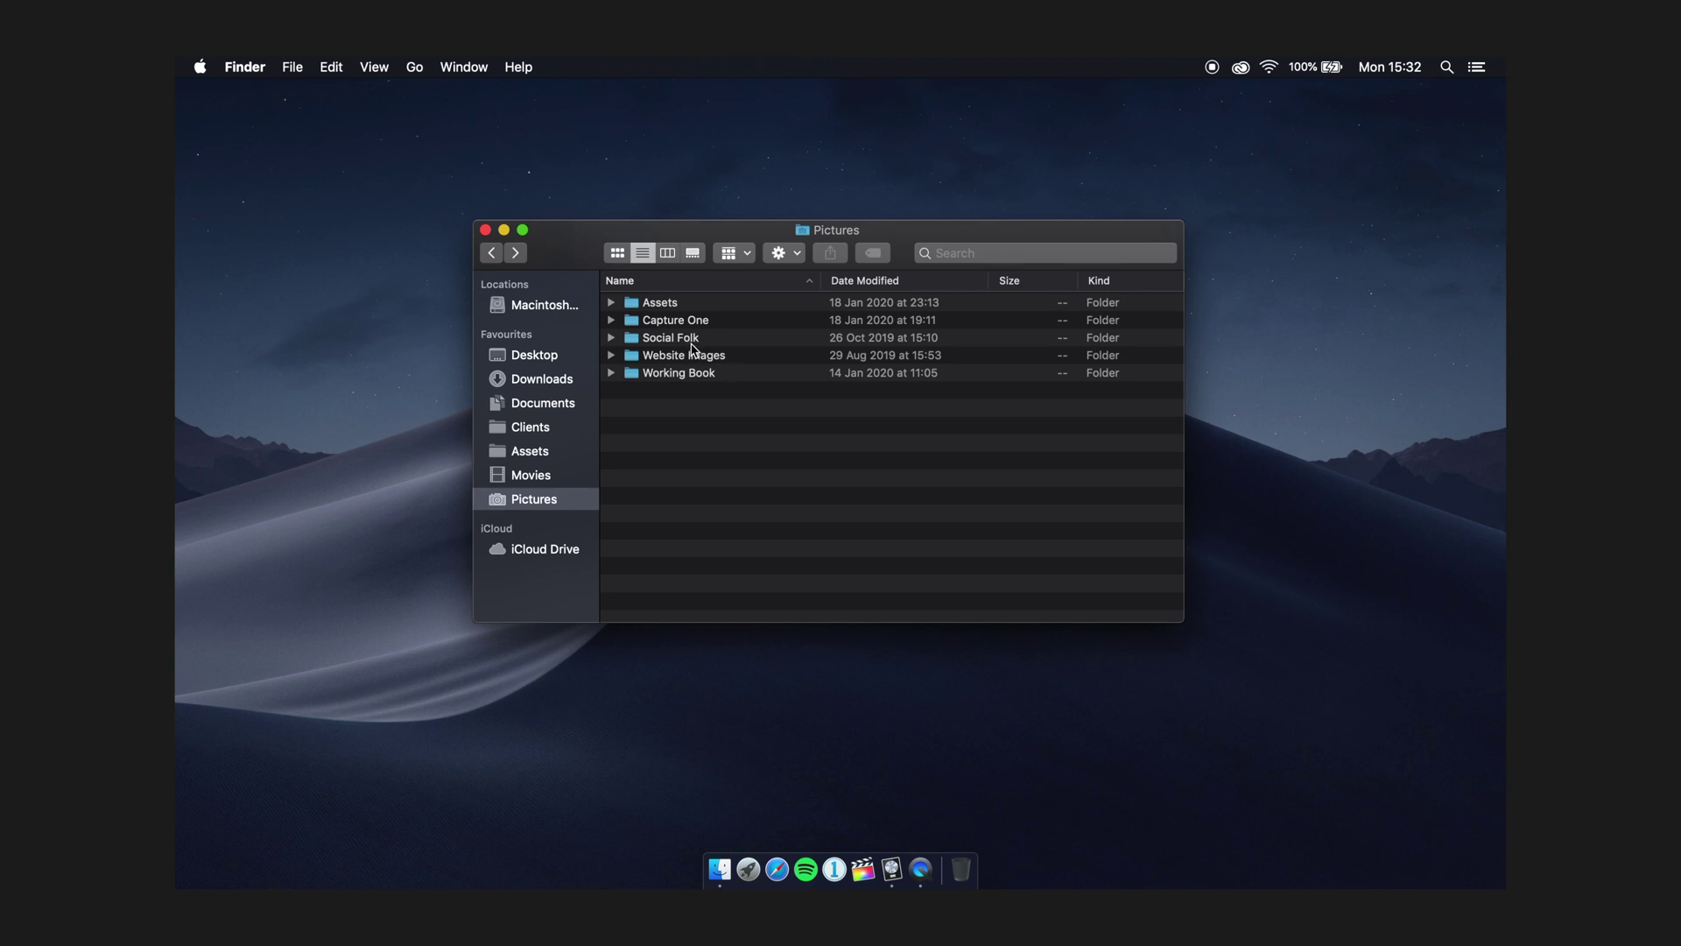
pyautogui.doubleClick(684, 355)
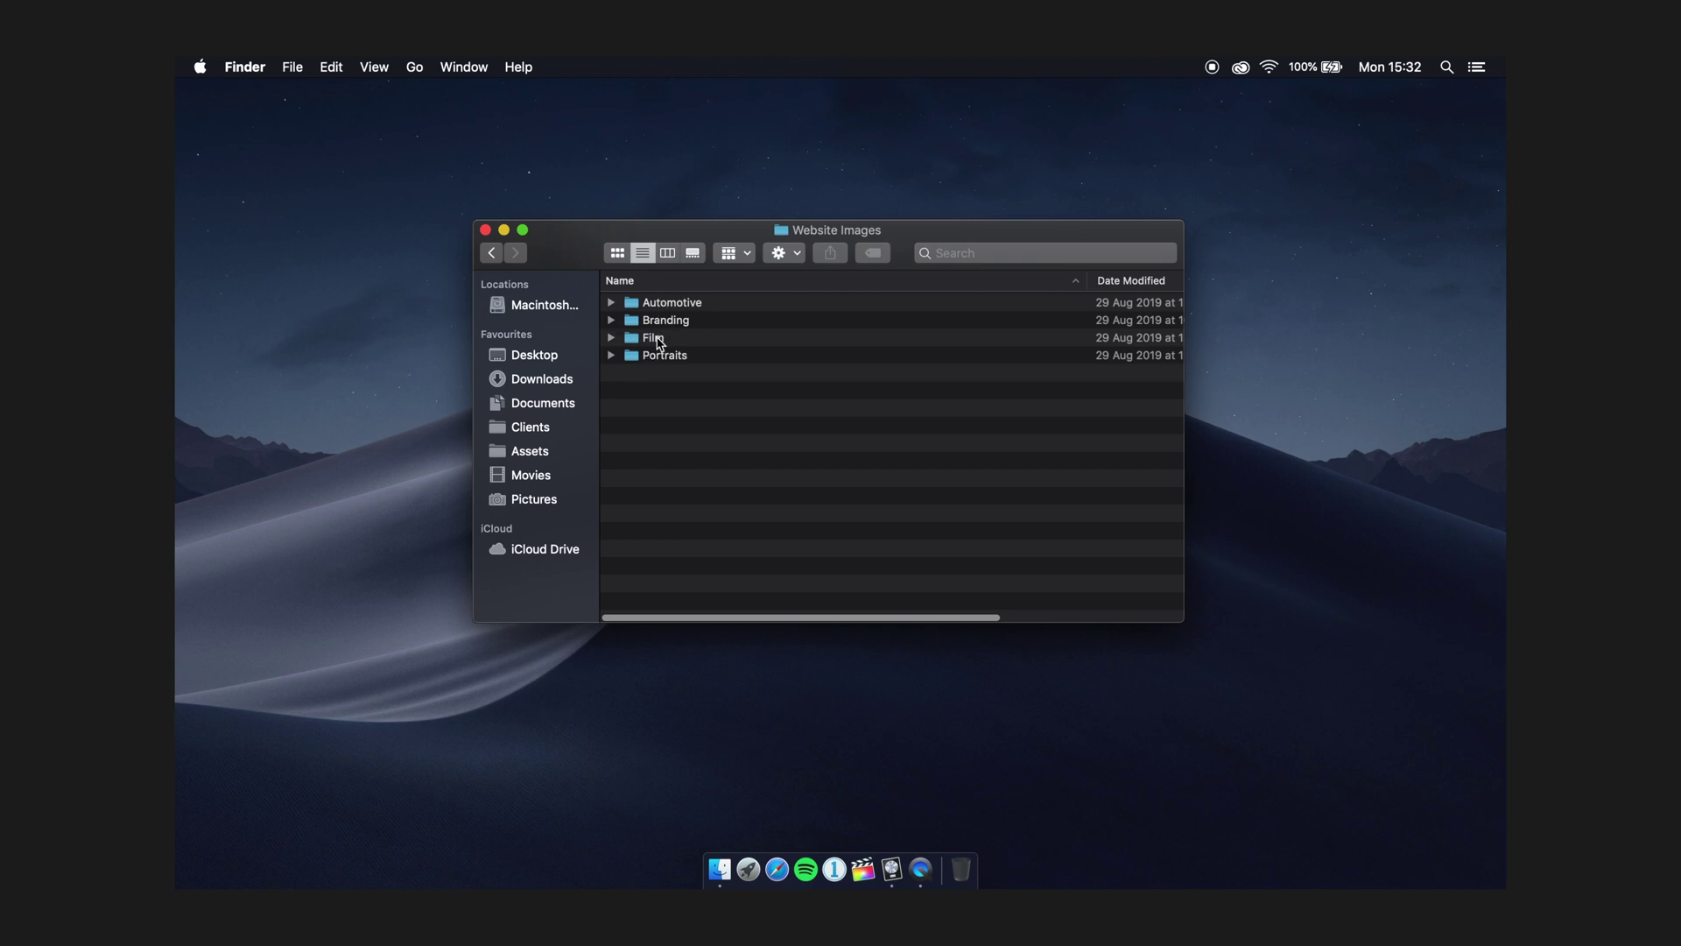
pyautogui.doubleClick(675, 306)
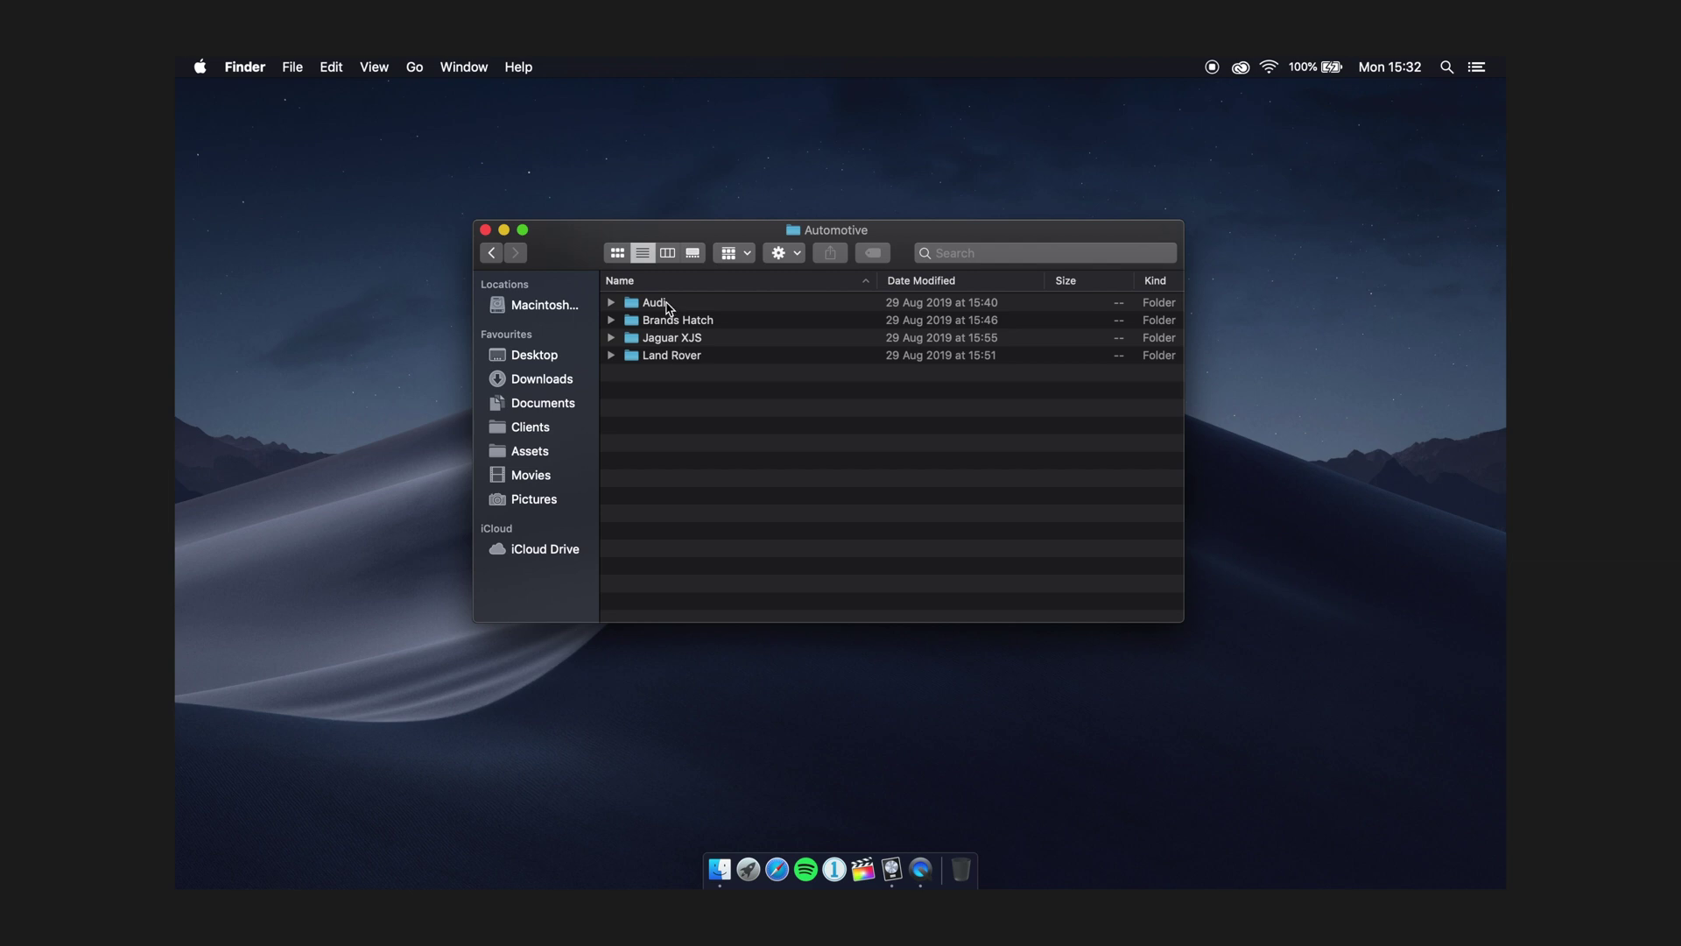
pyautogui.doubleClick(668, 306)
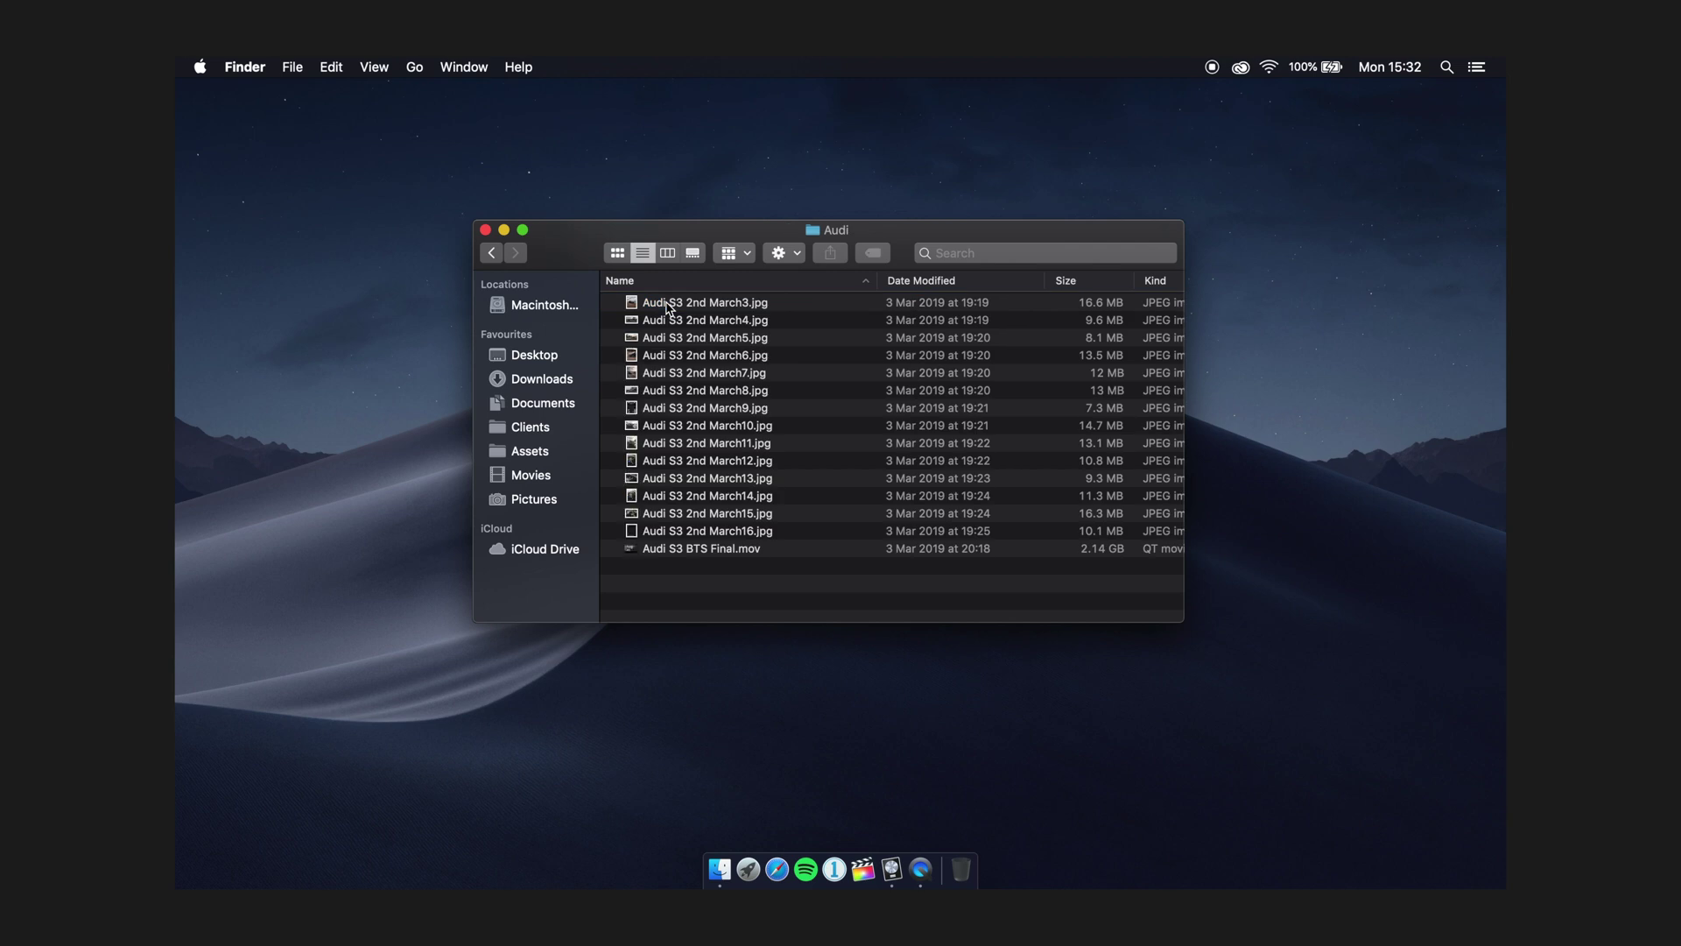
pyautogui.click(690, 355)
pyautogui.press('space')
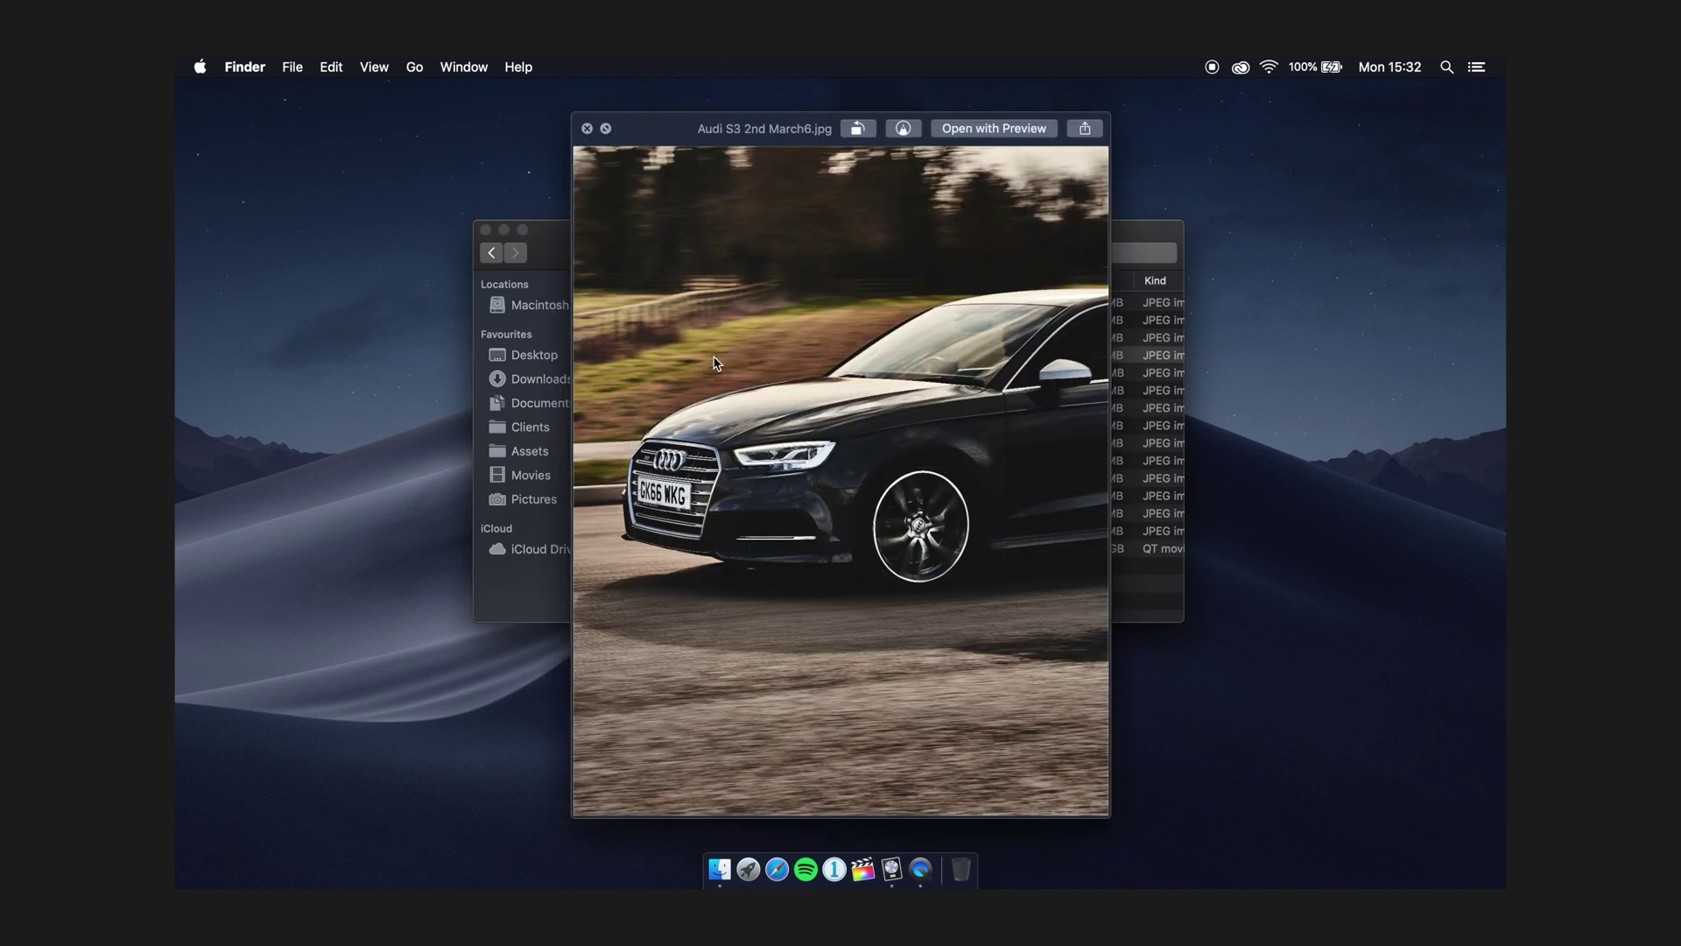
pyautogui.press('space')
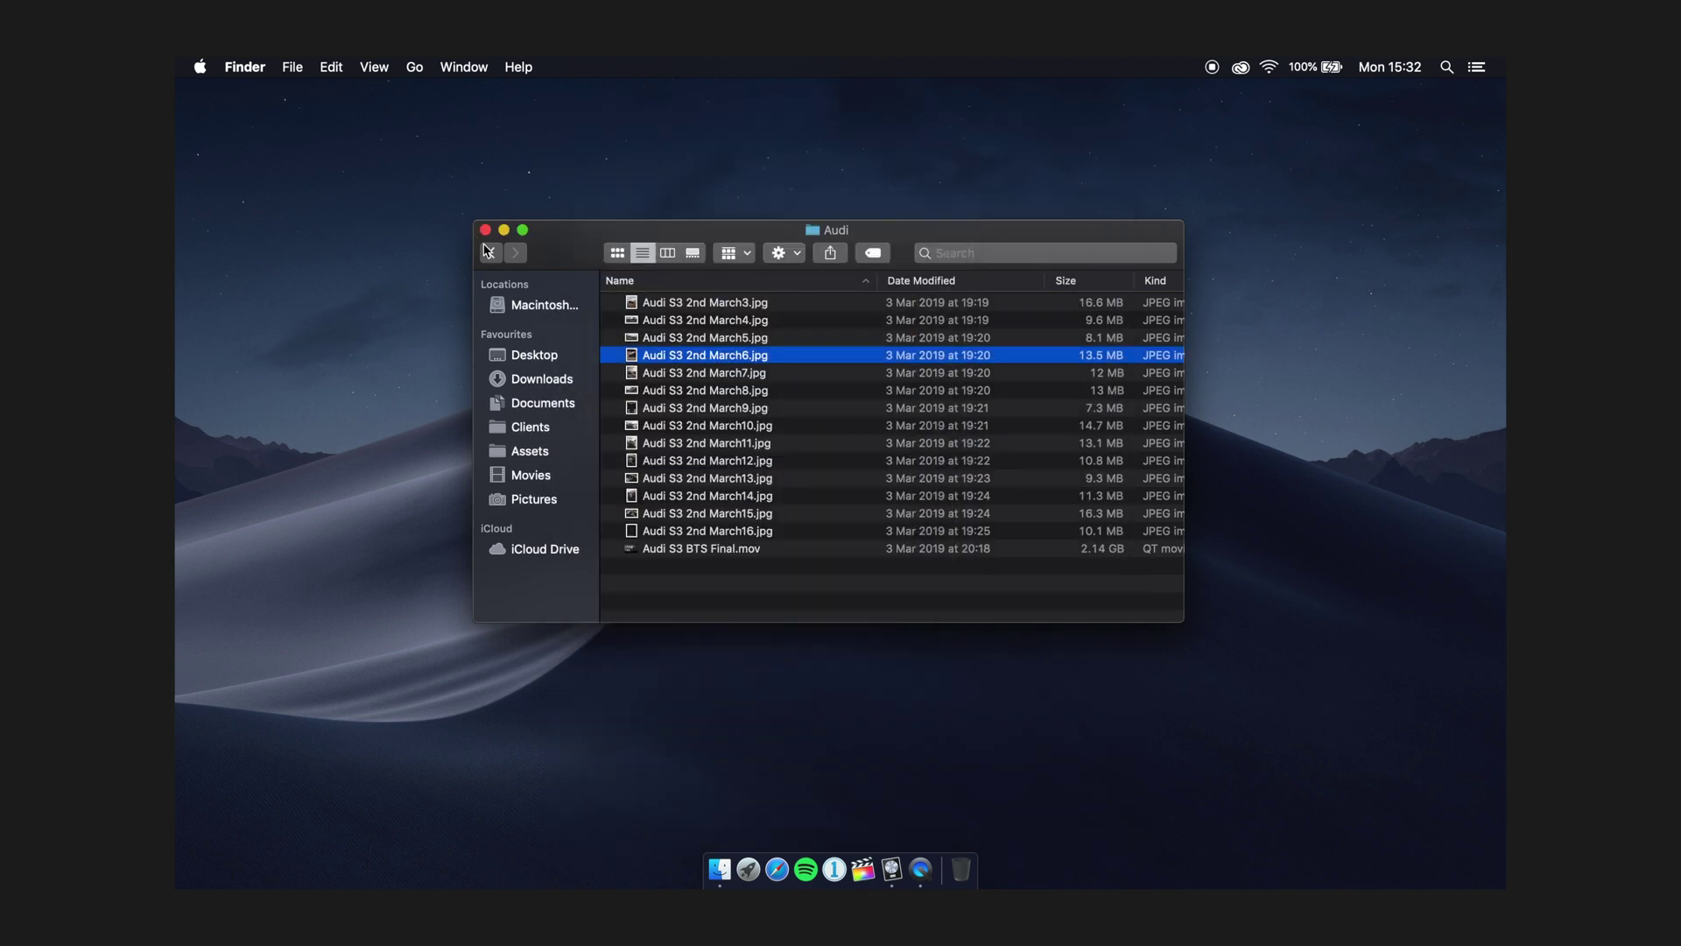
pyautogui.click(491, 253)
pyautogui.click(490, 253)
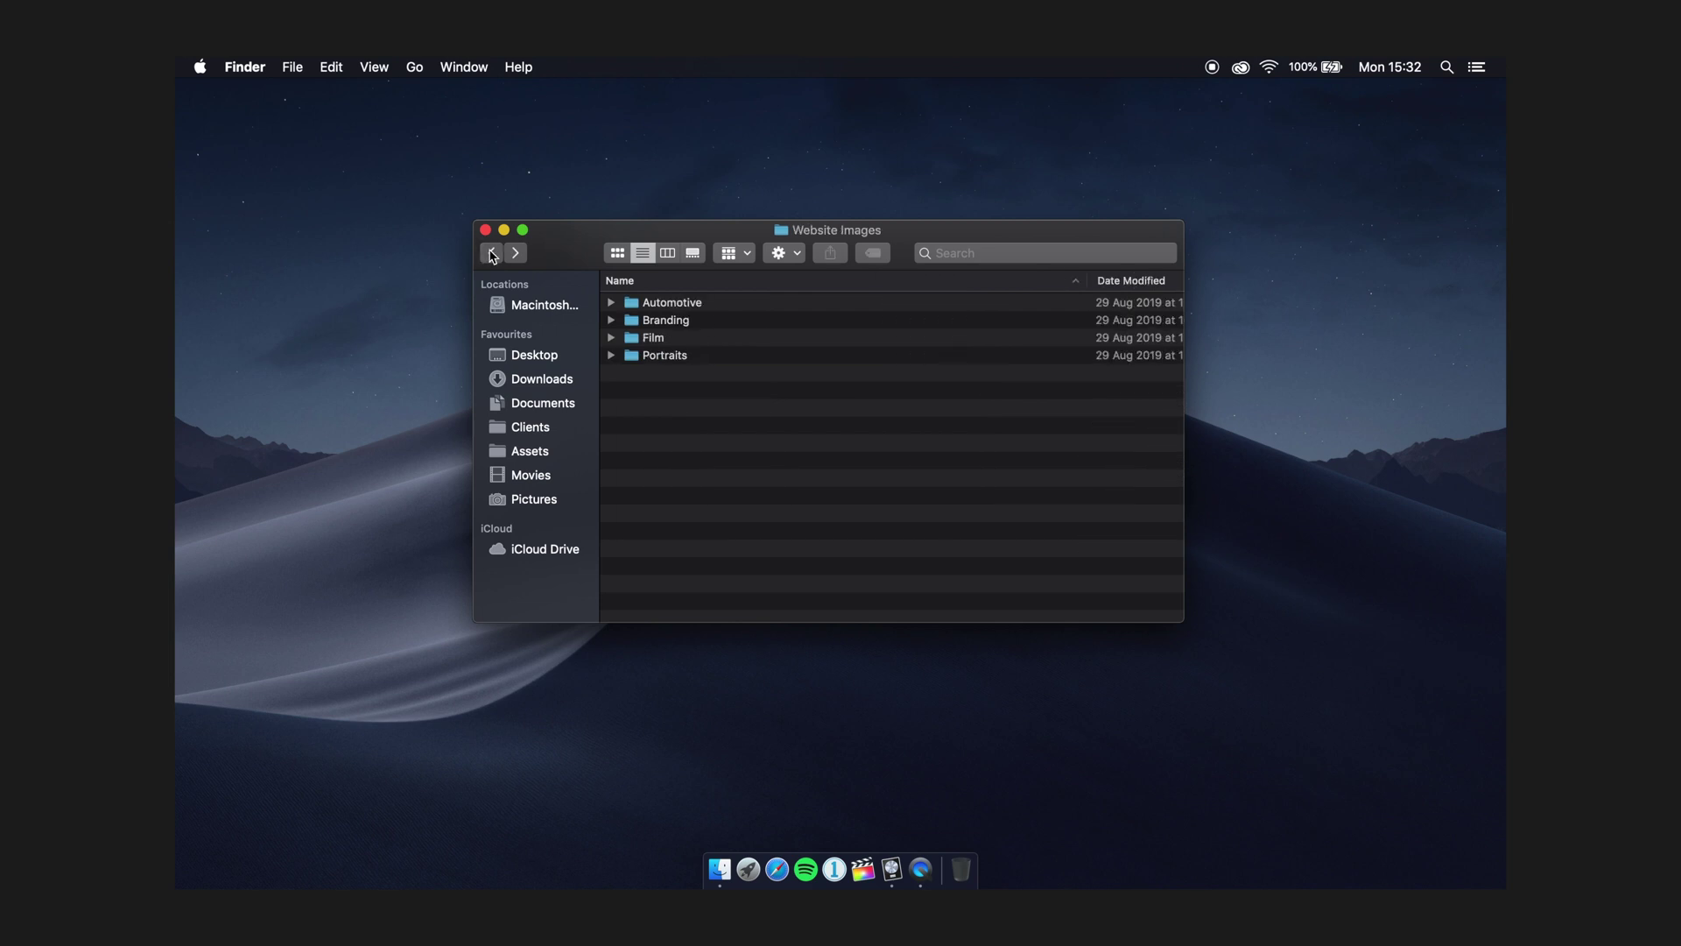
pyautogui.click(491, 254)
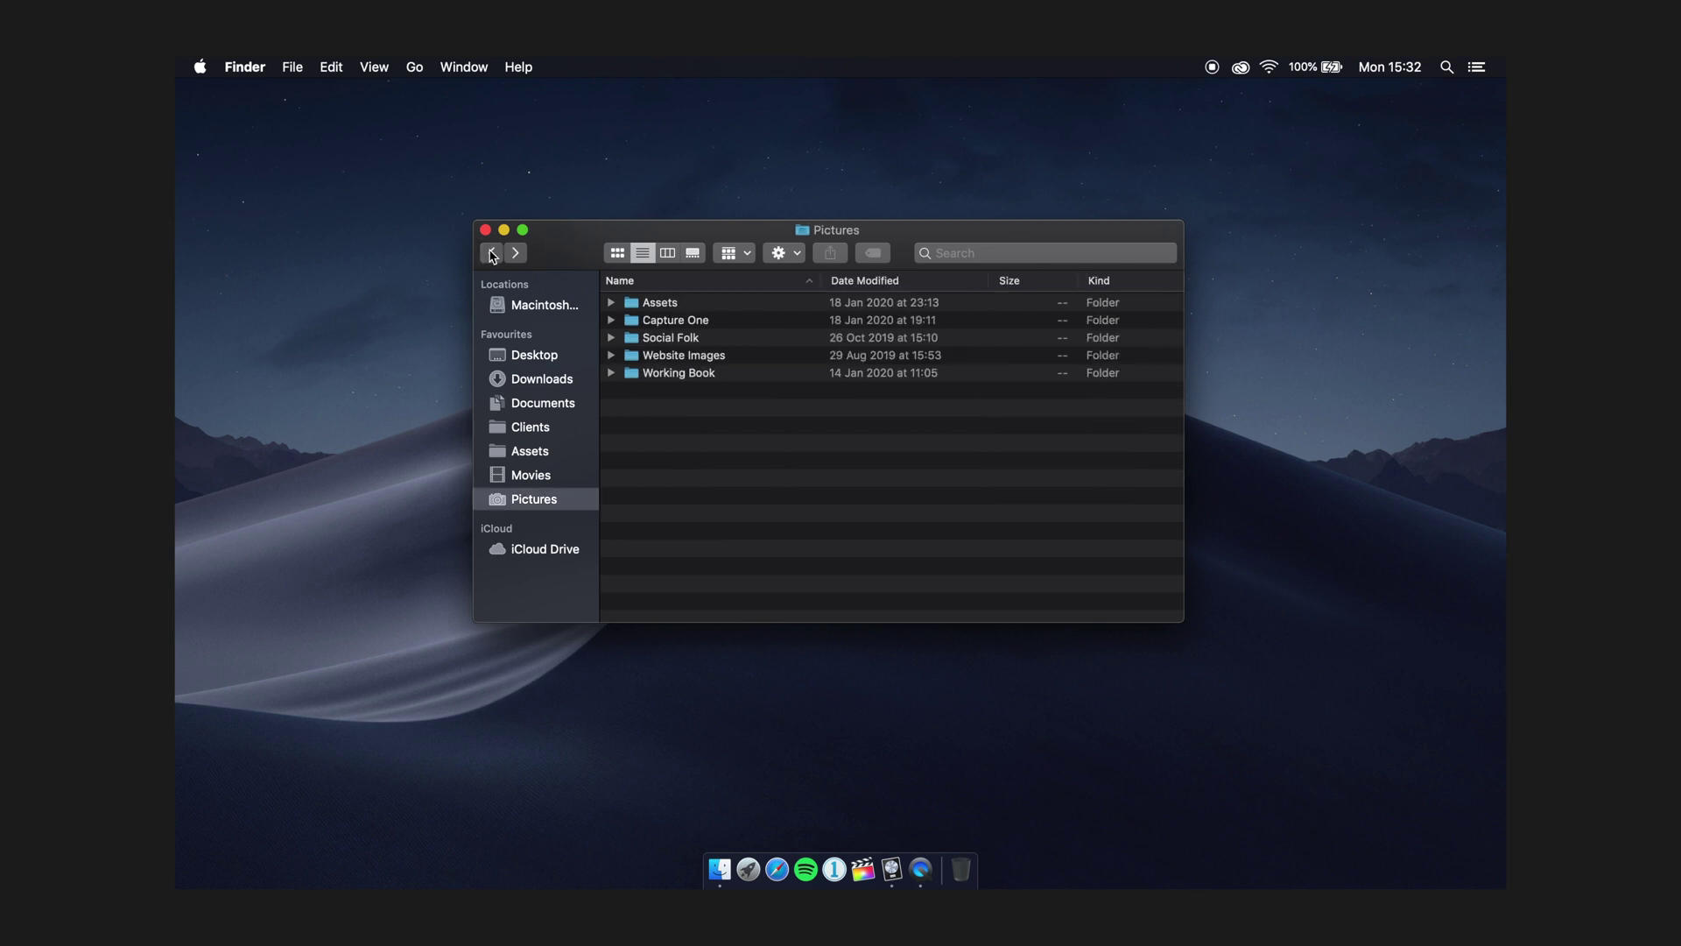
pyautogui.click(696, 375)
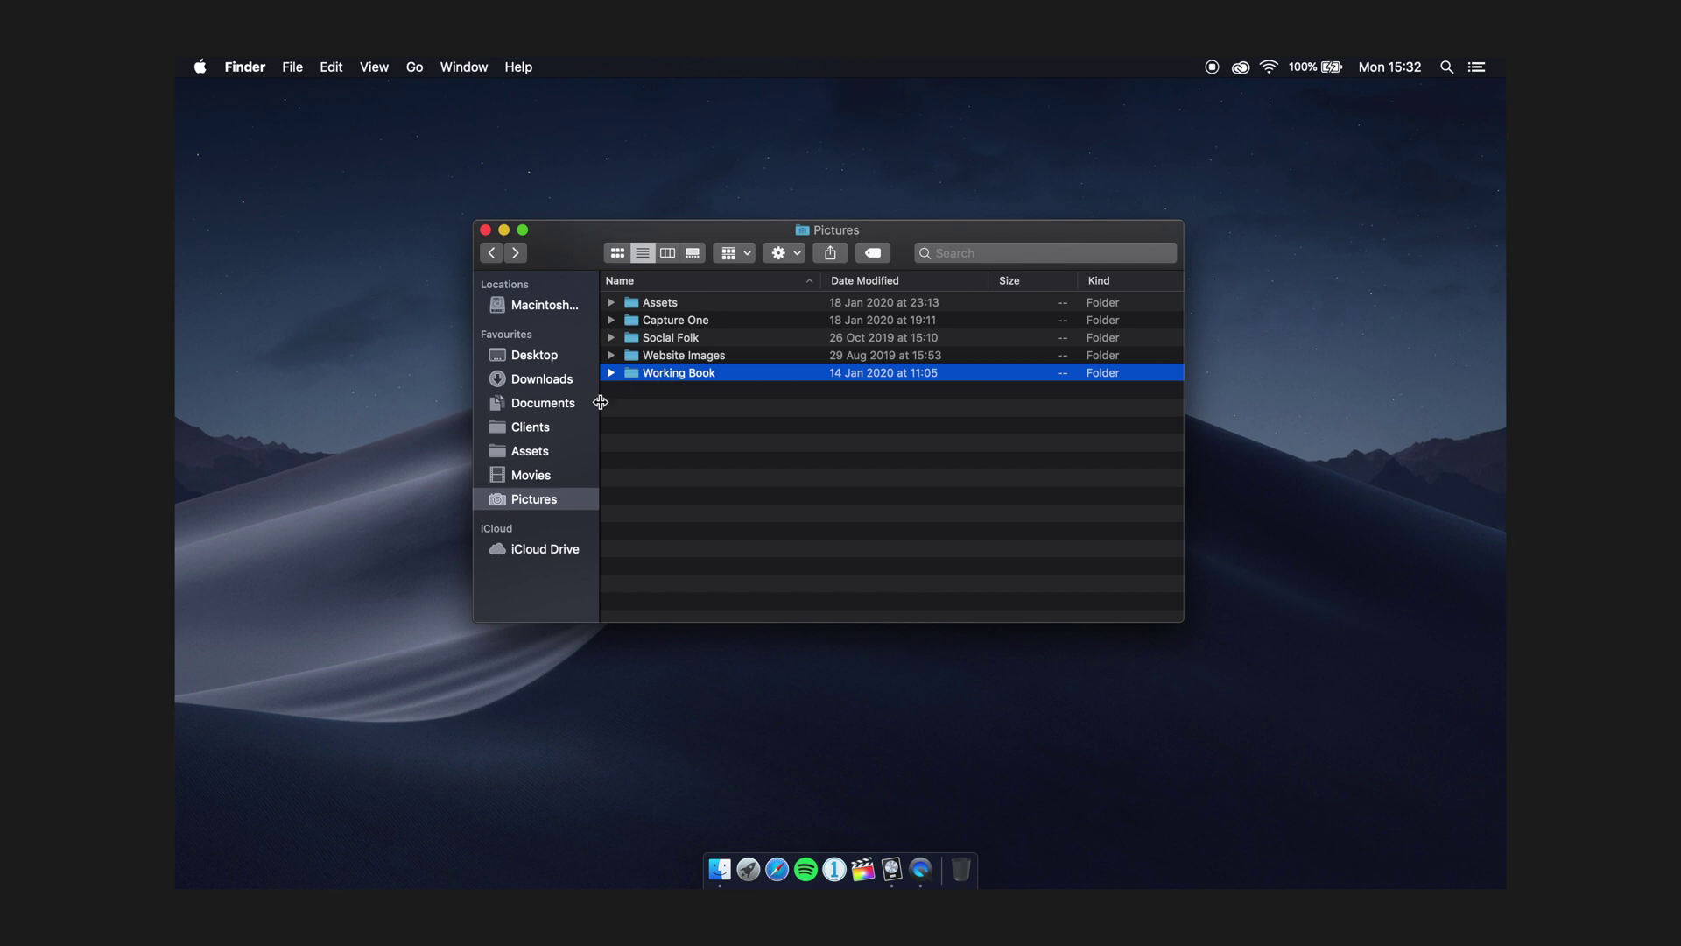
pyautogui.click(818, 464)
# Close the Pictures window and briefly view, then close, the Creative Cloud menu-bar app
pyautogui.press('super+w')
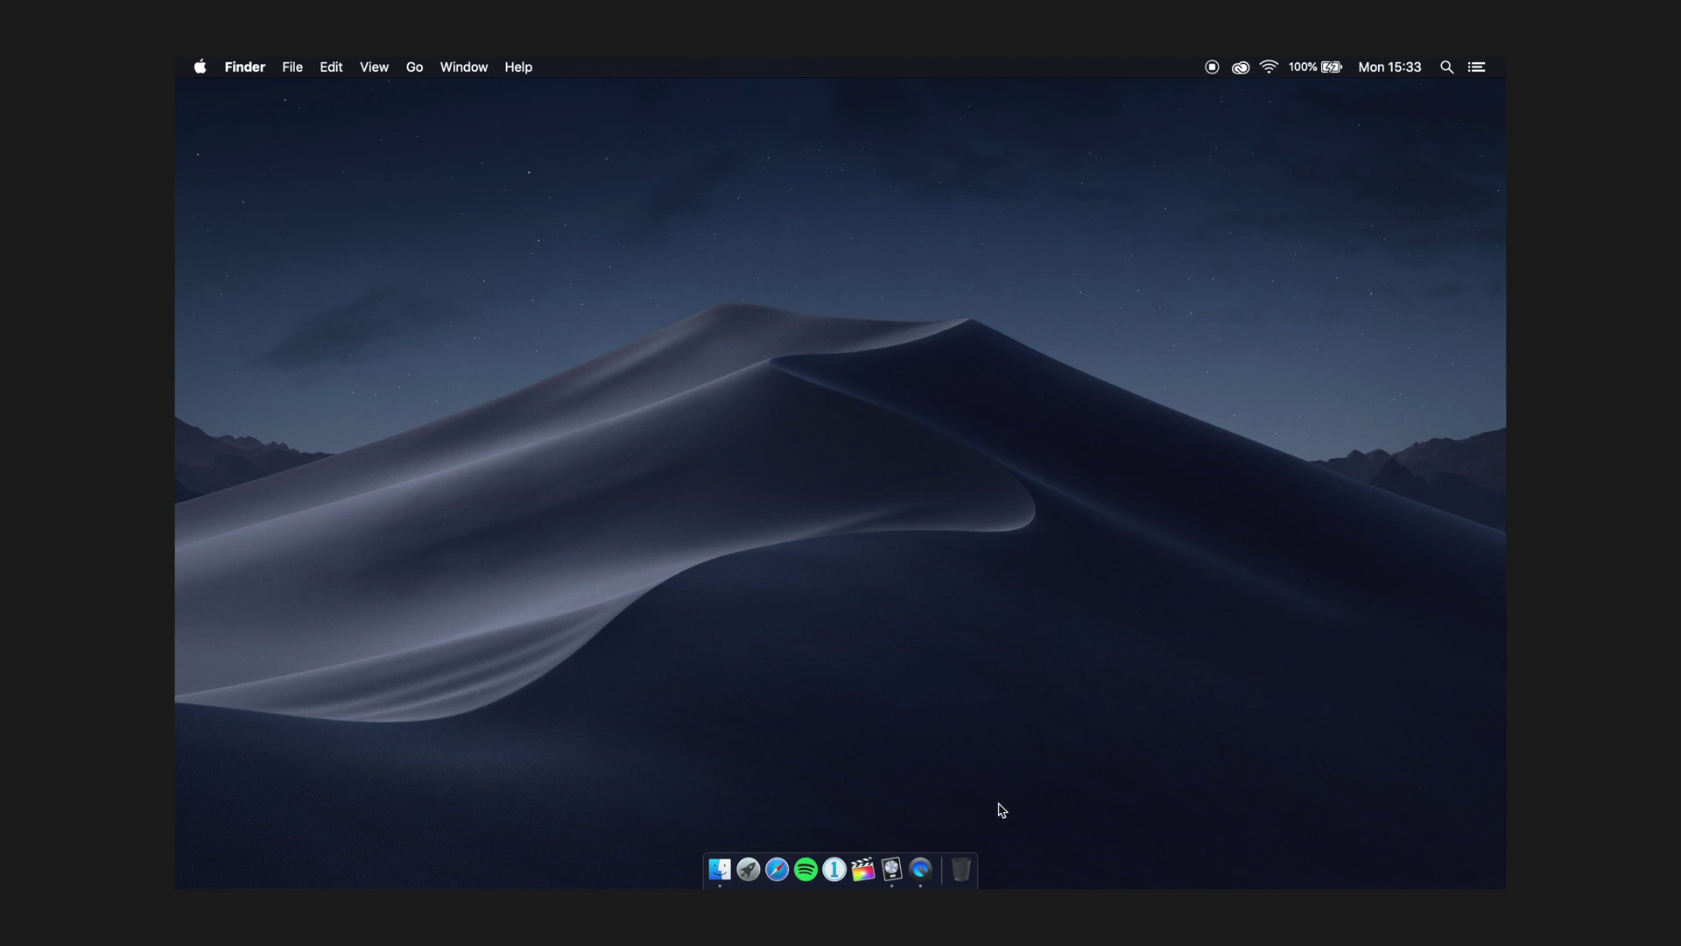
pyautogui.click(1241, 68)
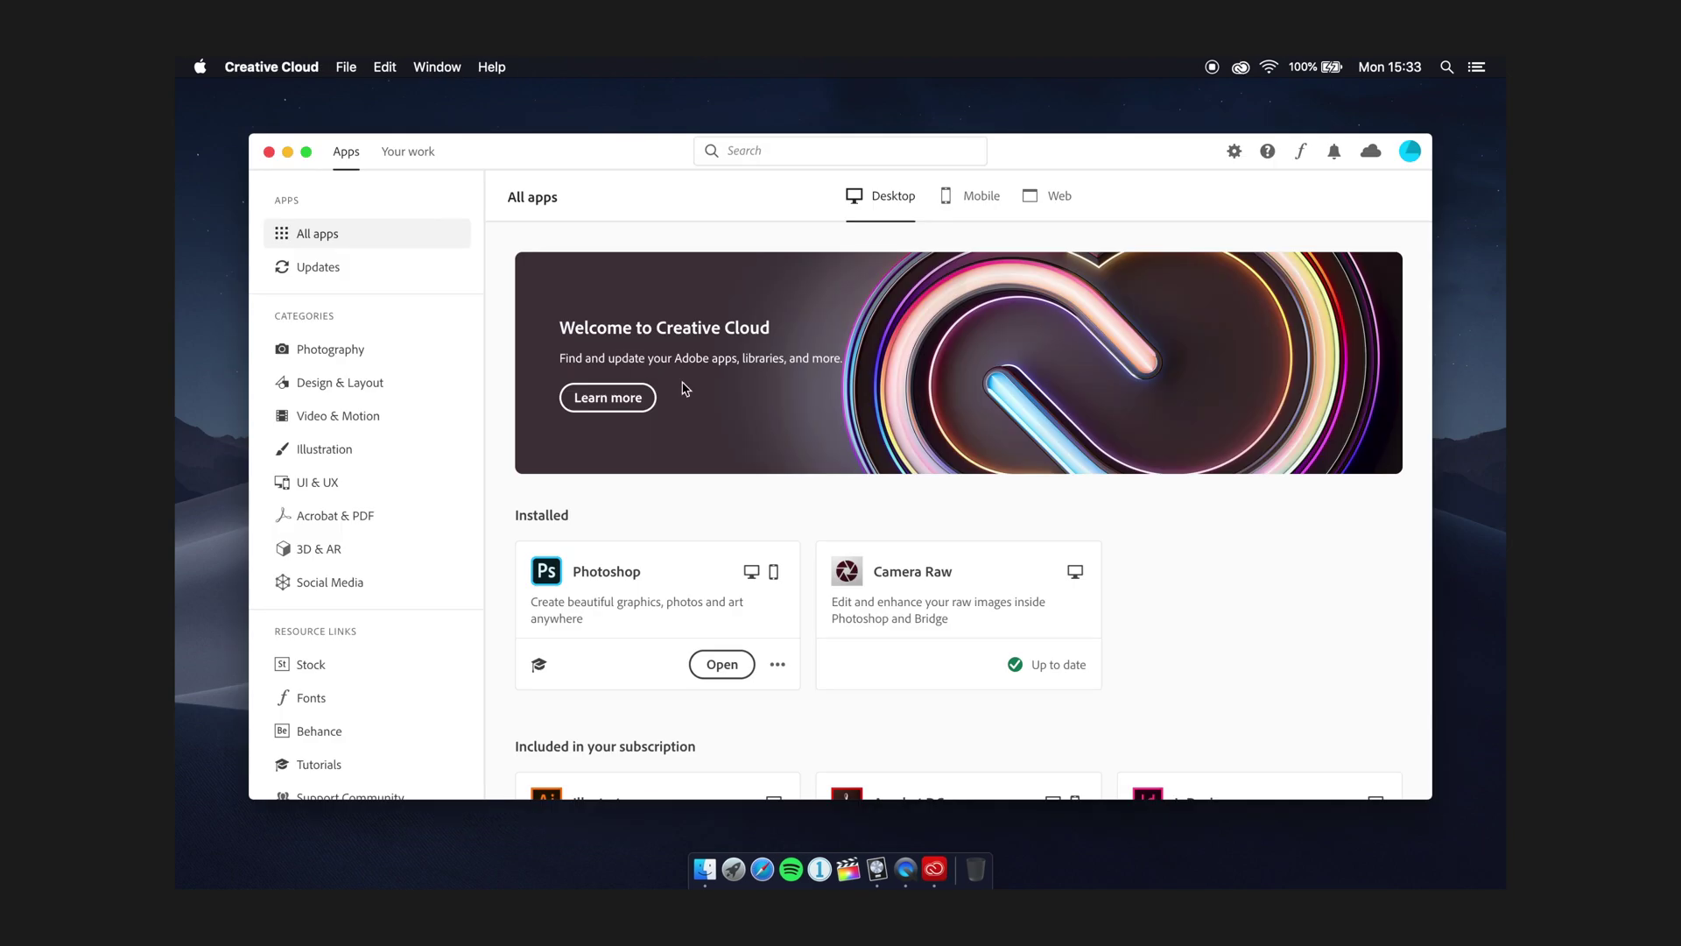
pyautogui.scroll(-3, 736, 382)
pyautogui.scroll(3, 736, 380)
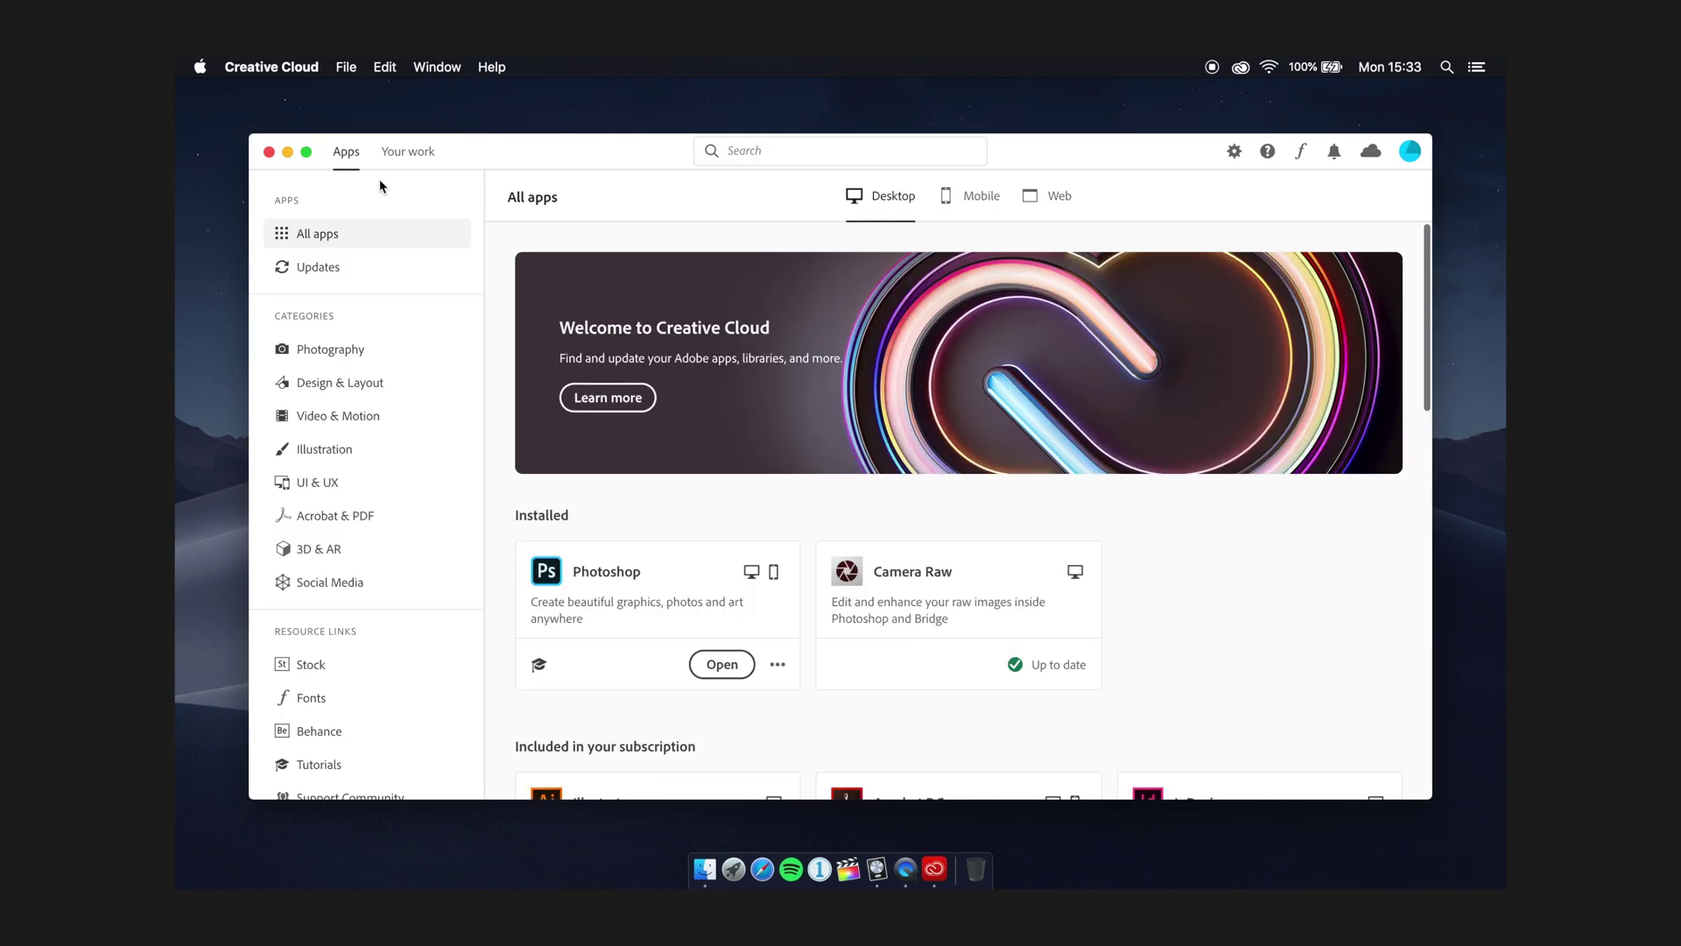
pyautogui.click(269, 151)
# Check the battery status and clock options in the menu bar, then launch Safari
pyautogui.click(1318, 67)
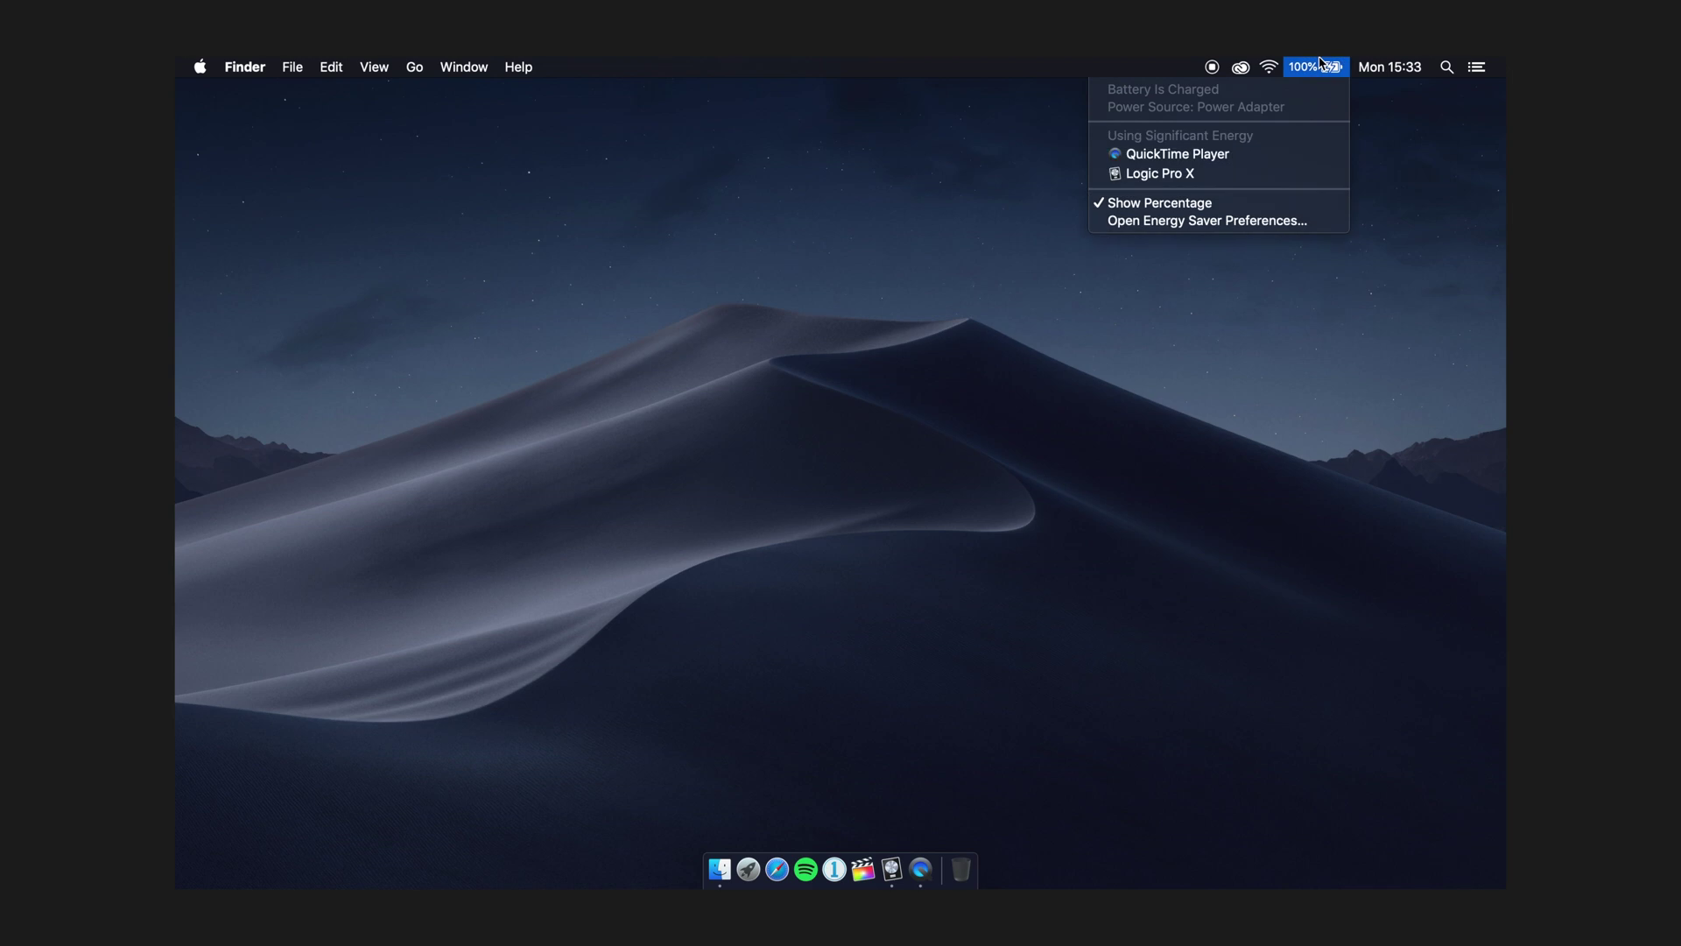
pyautogui.click(1319, 64)
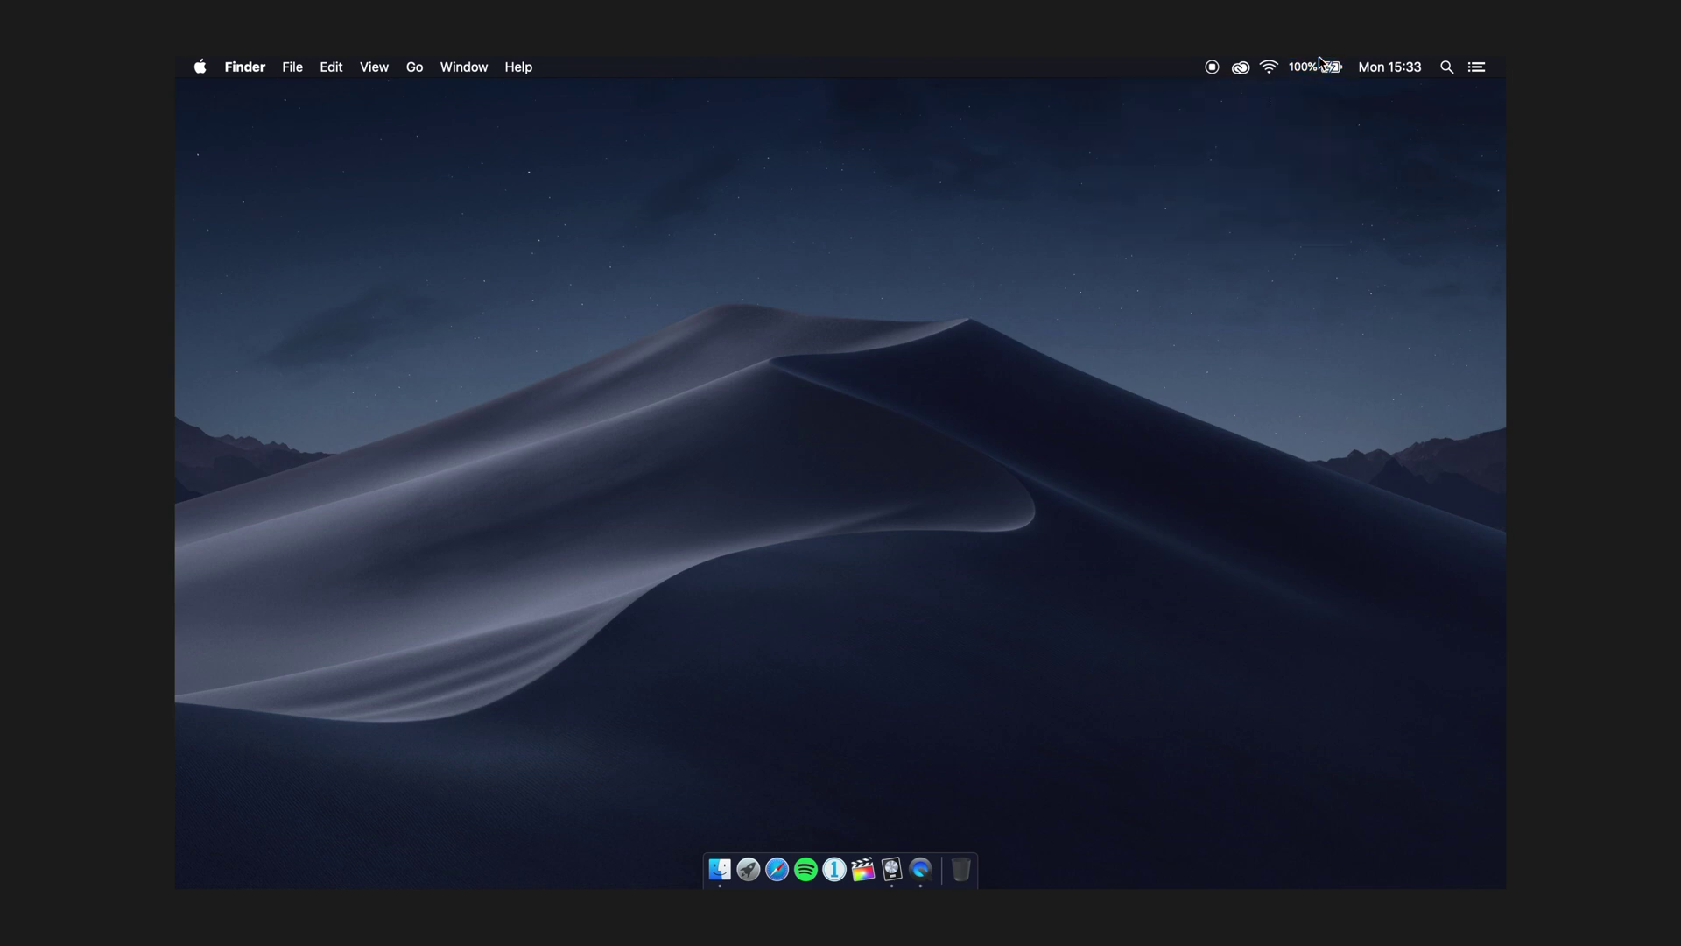
pyautogui.click(1399, 74)
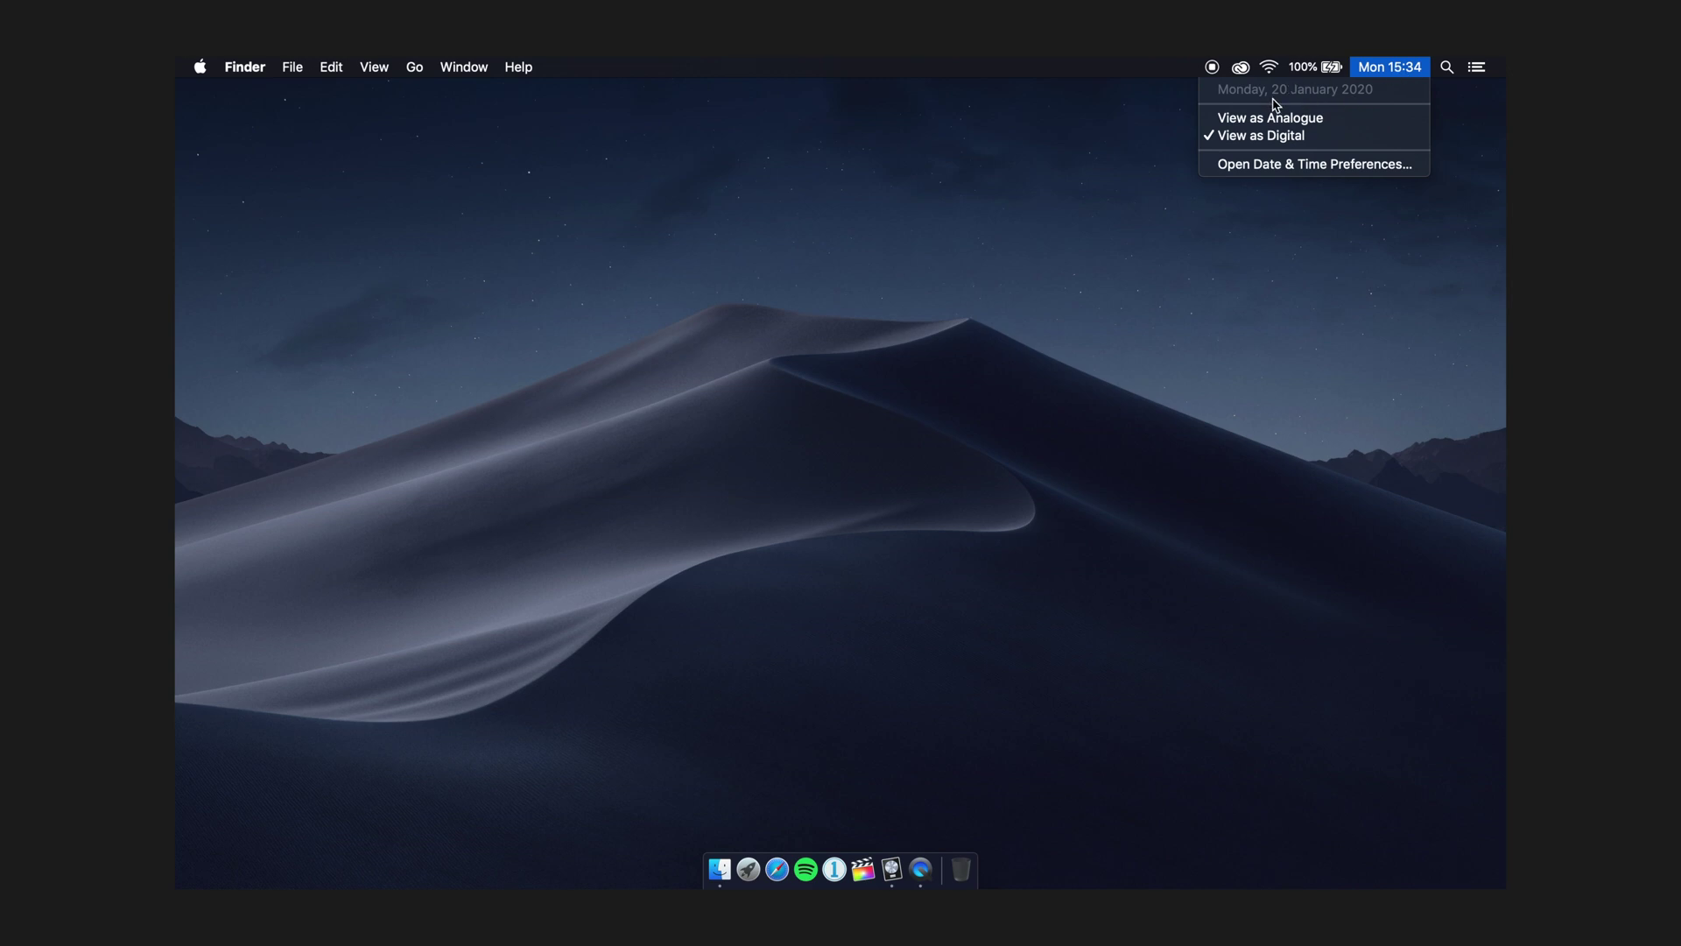
pyautogui.click(1393, 64)
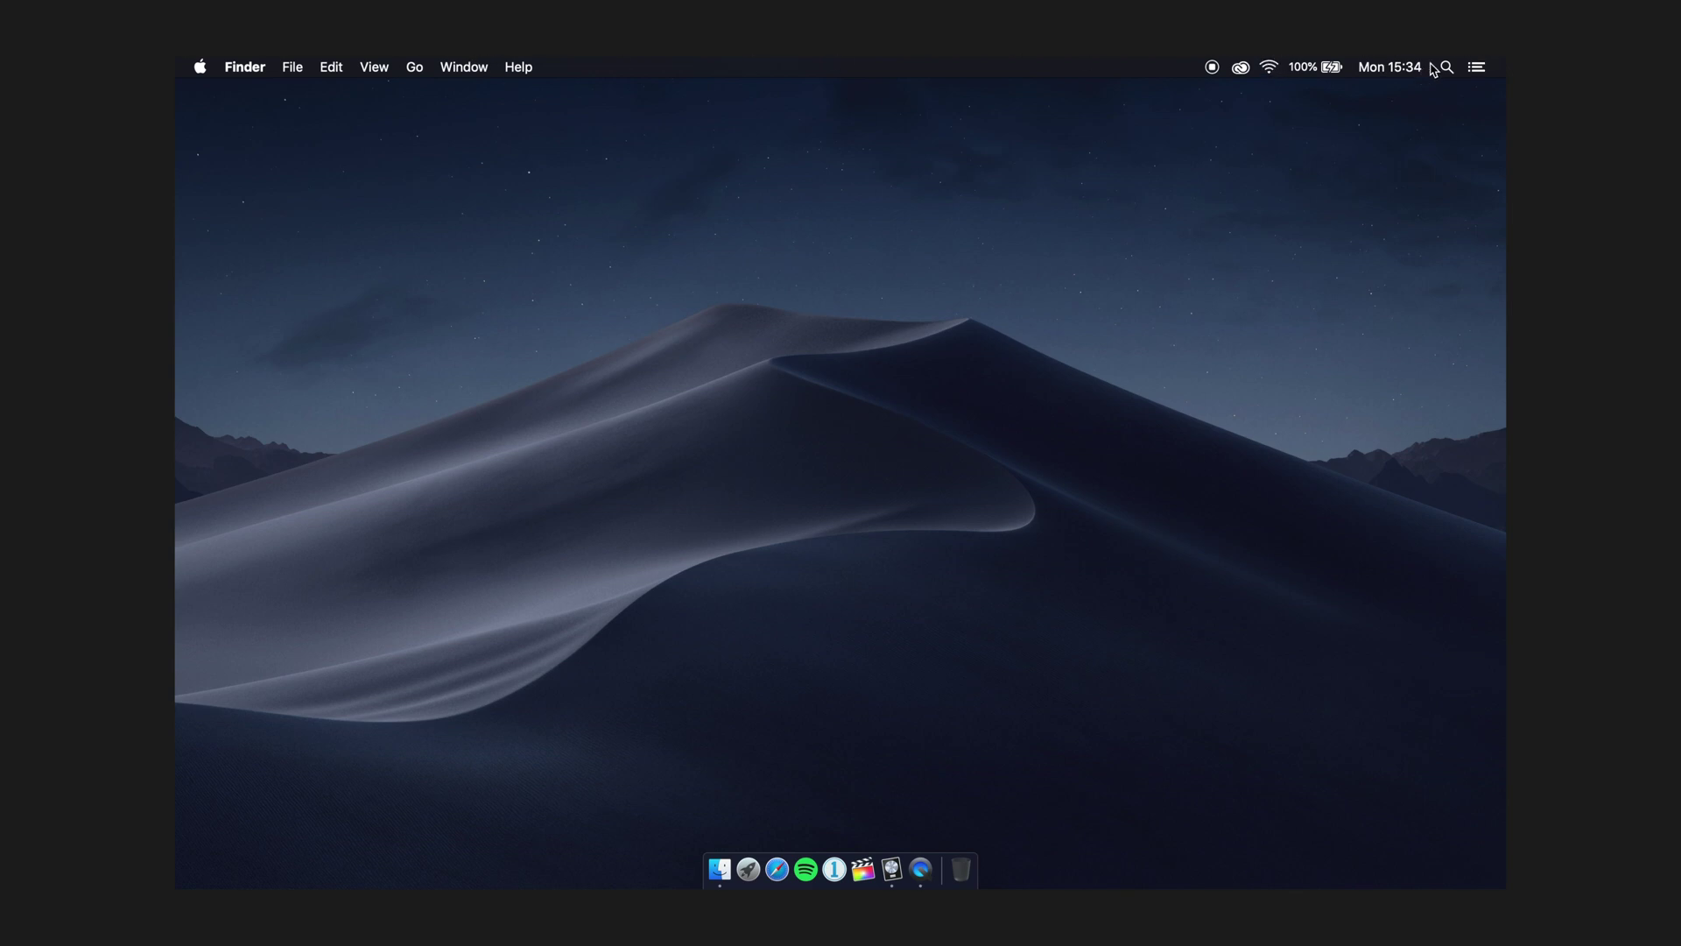
pyautogui.click(777, 869)
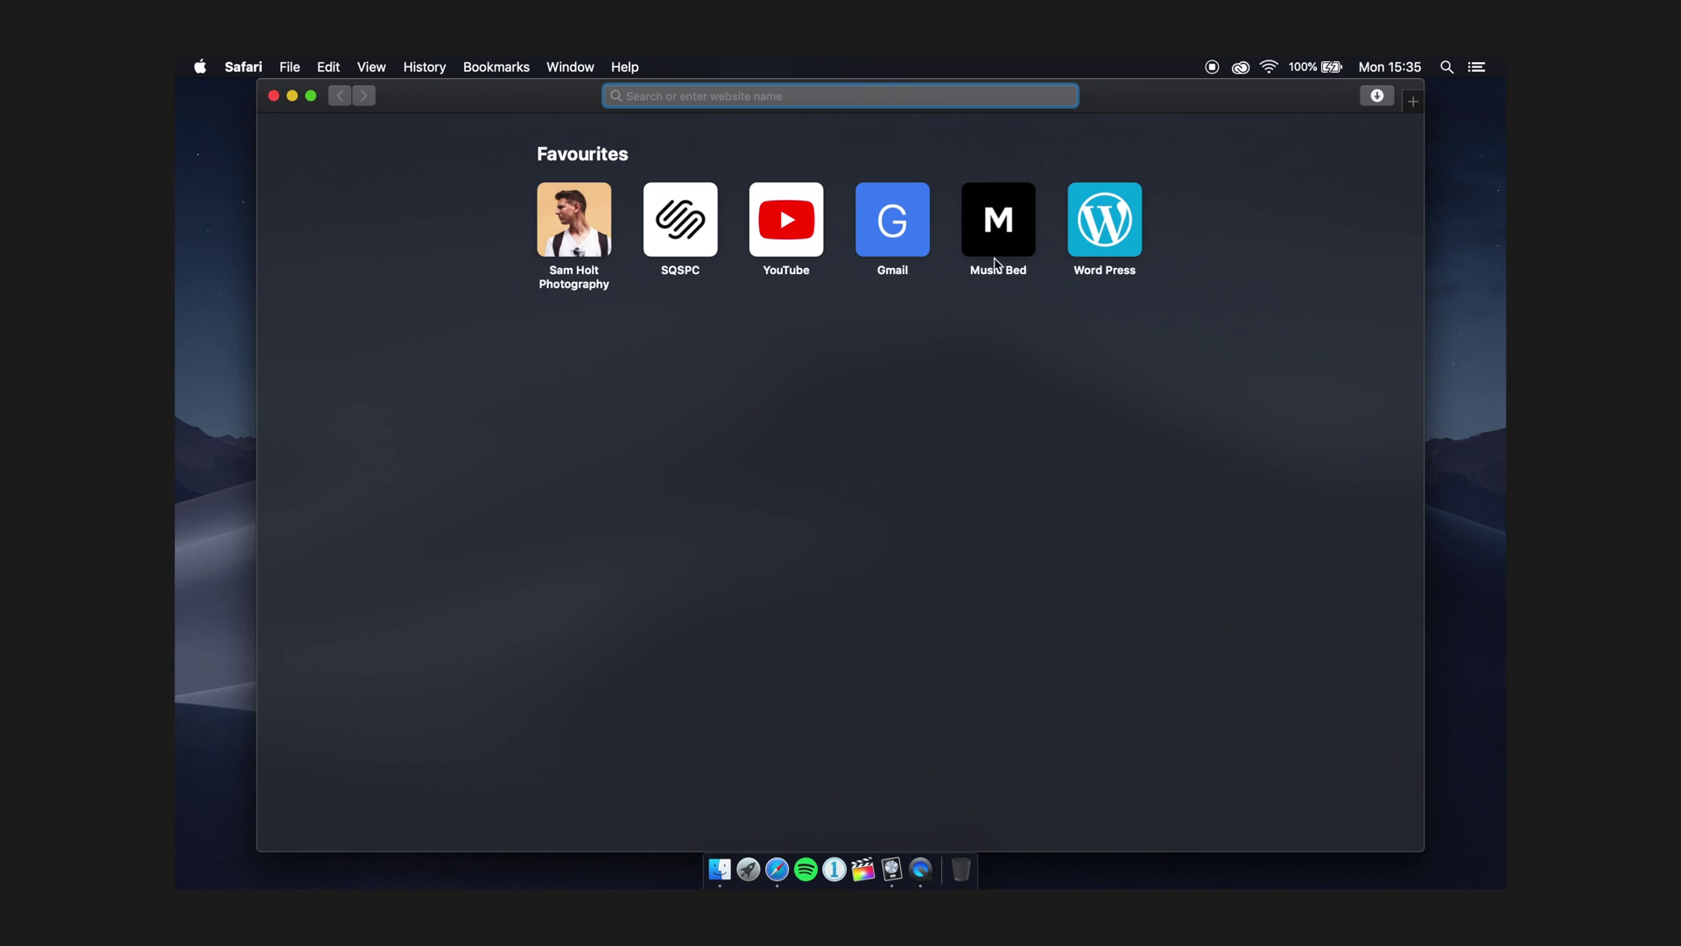
pyautogui.click(575, 238)
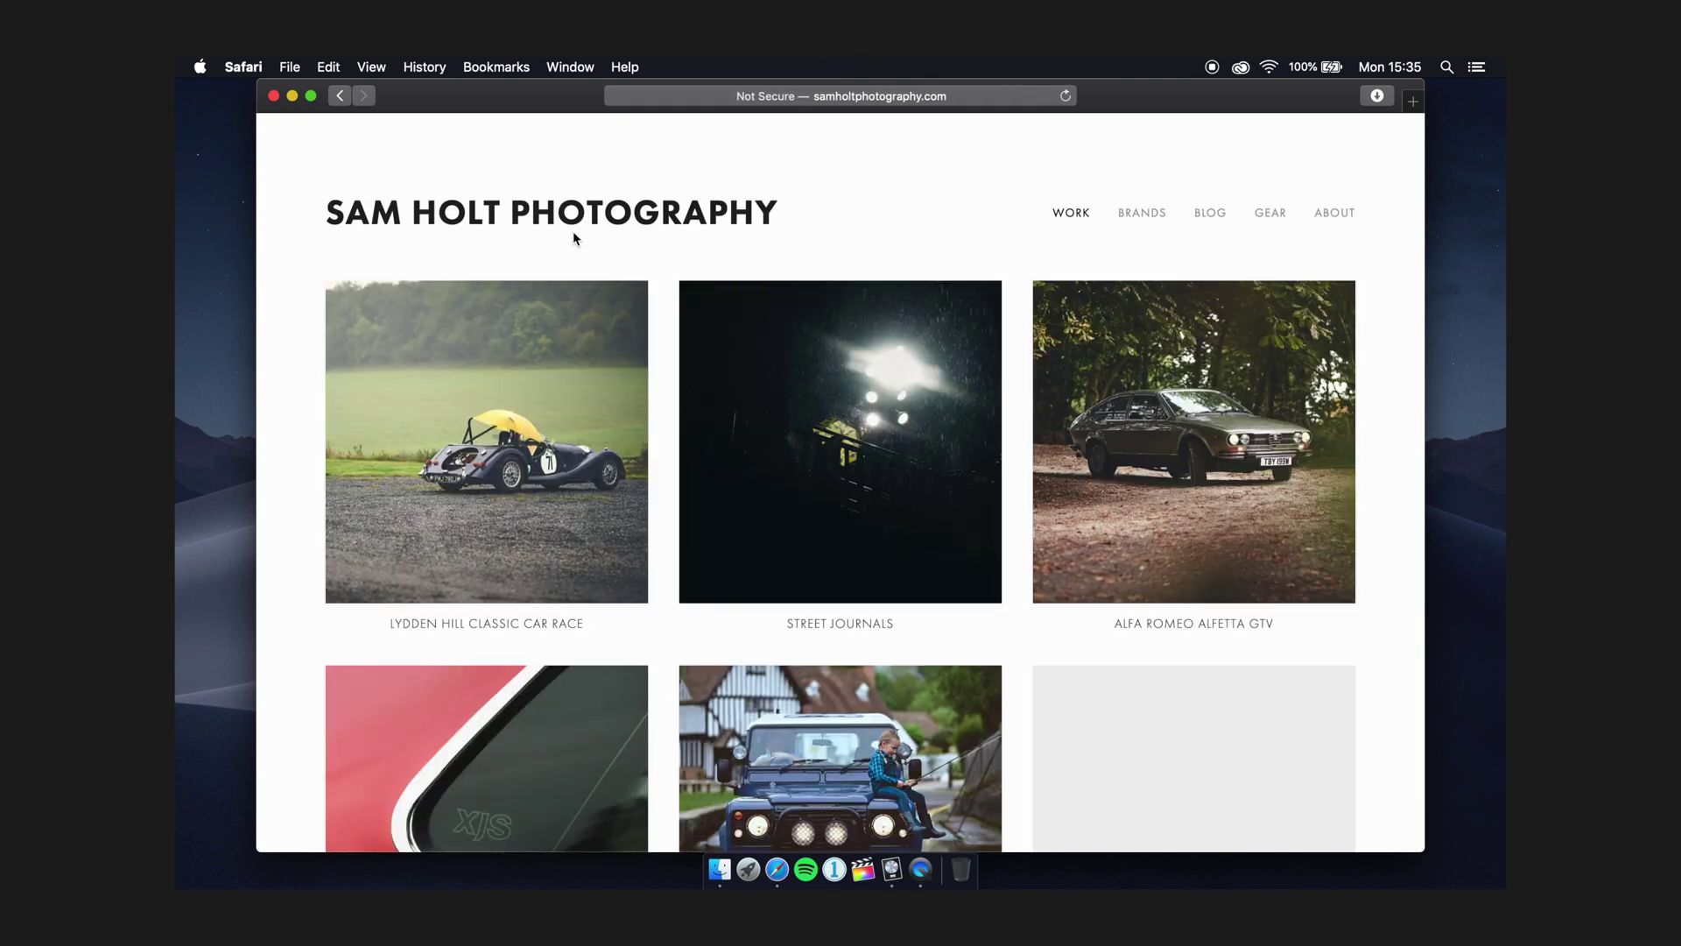
pyautogui.click(336, 96)
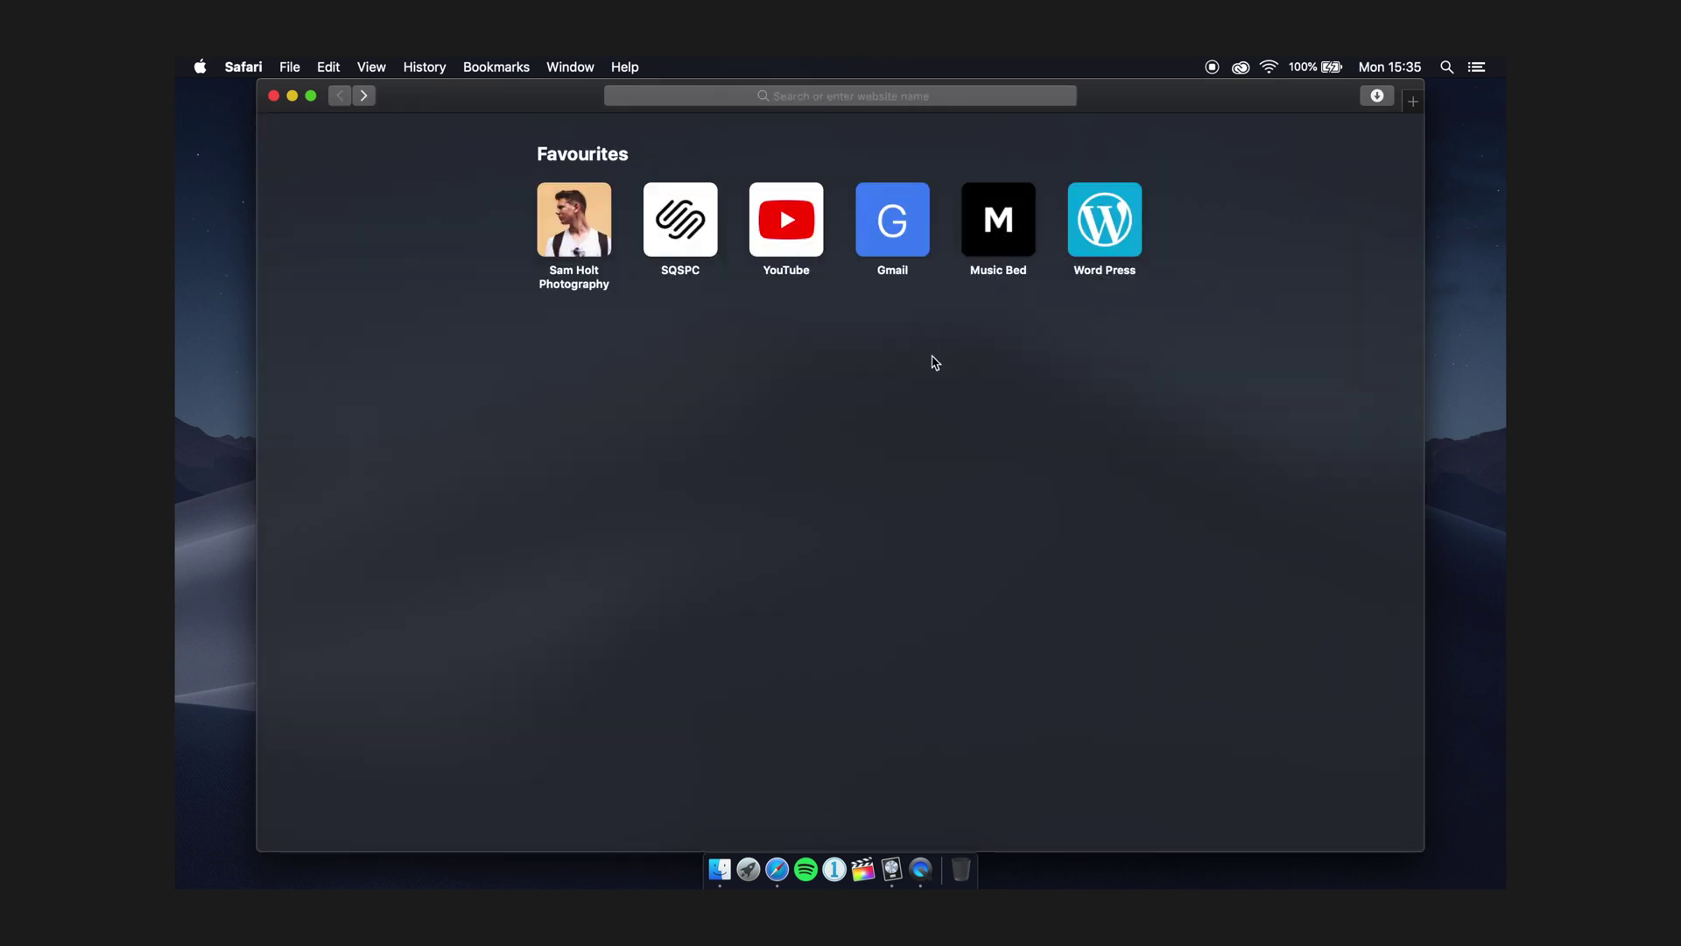
pyautogui.click(311, 96)
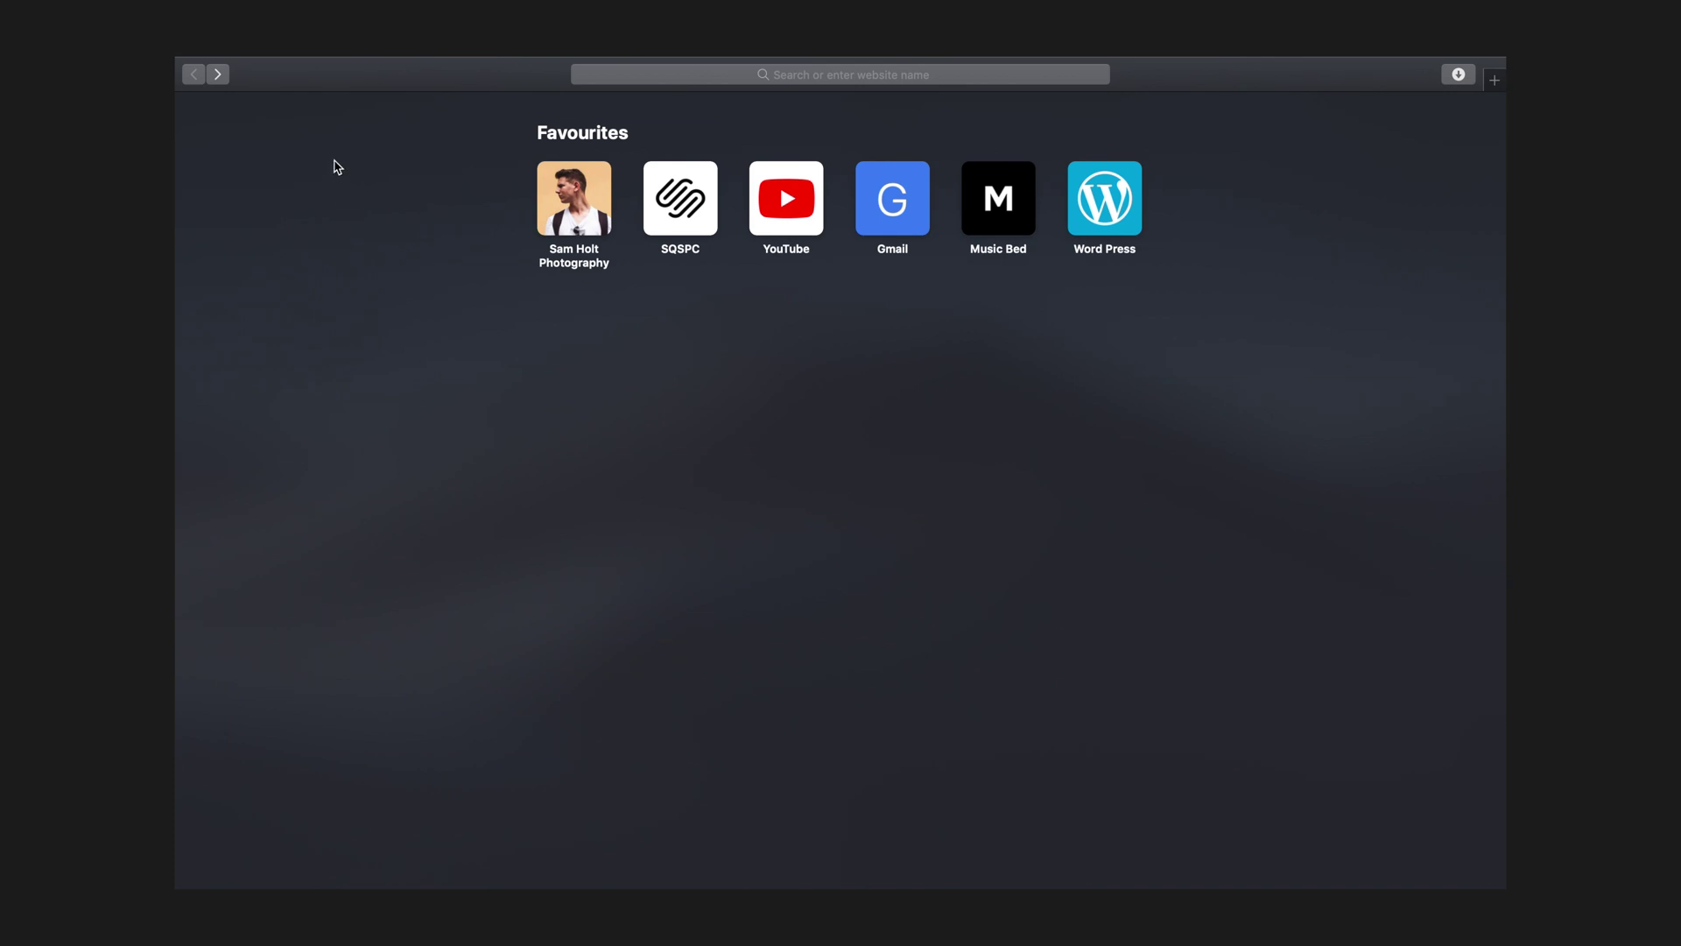
pyautogui.click(282, 96)
pyautogui.click(260, 98)
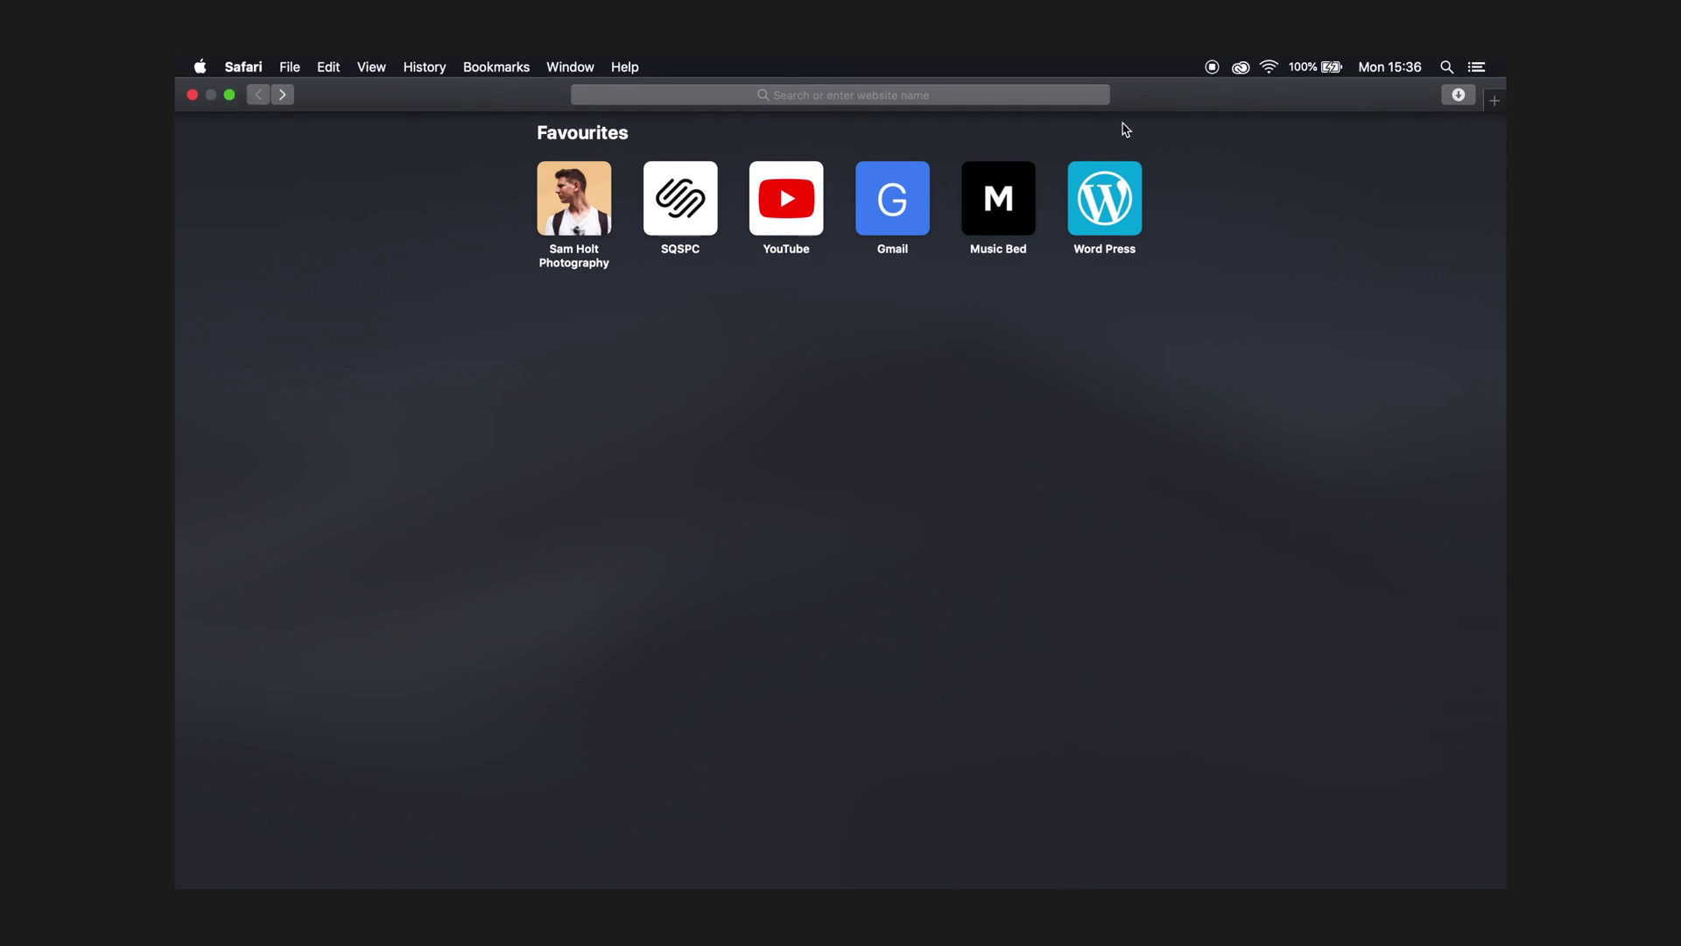
pyautogui.click(229, 95)
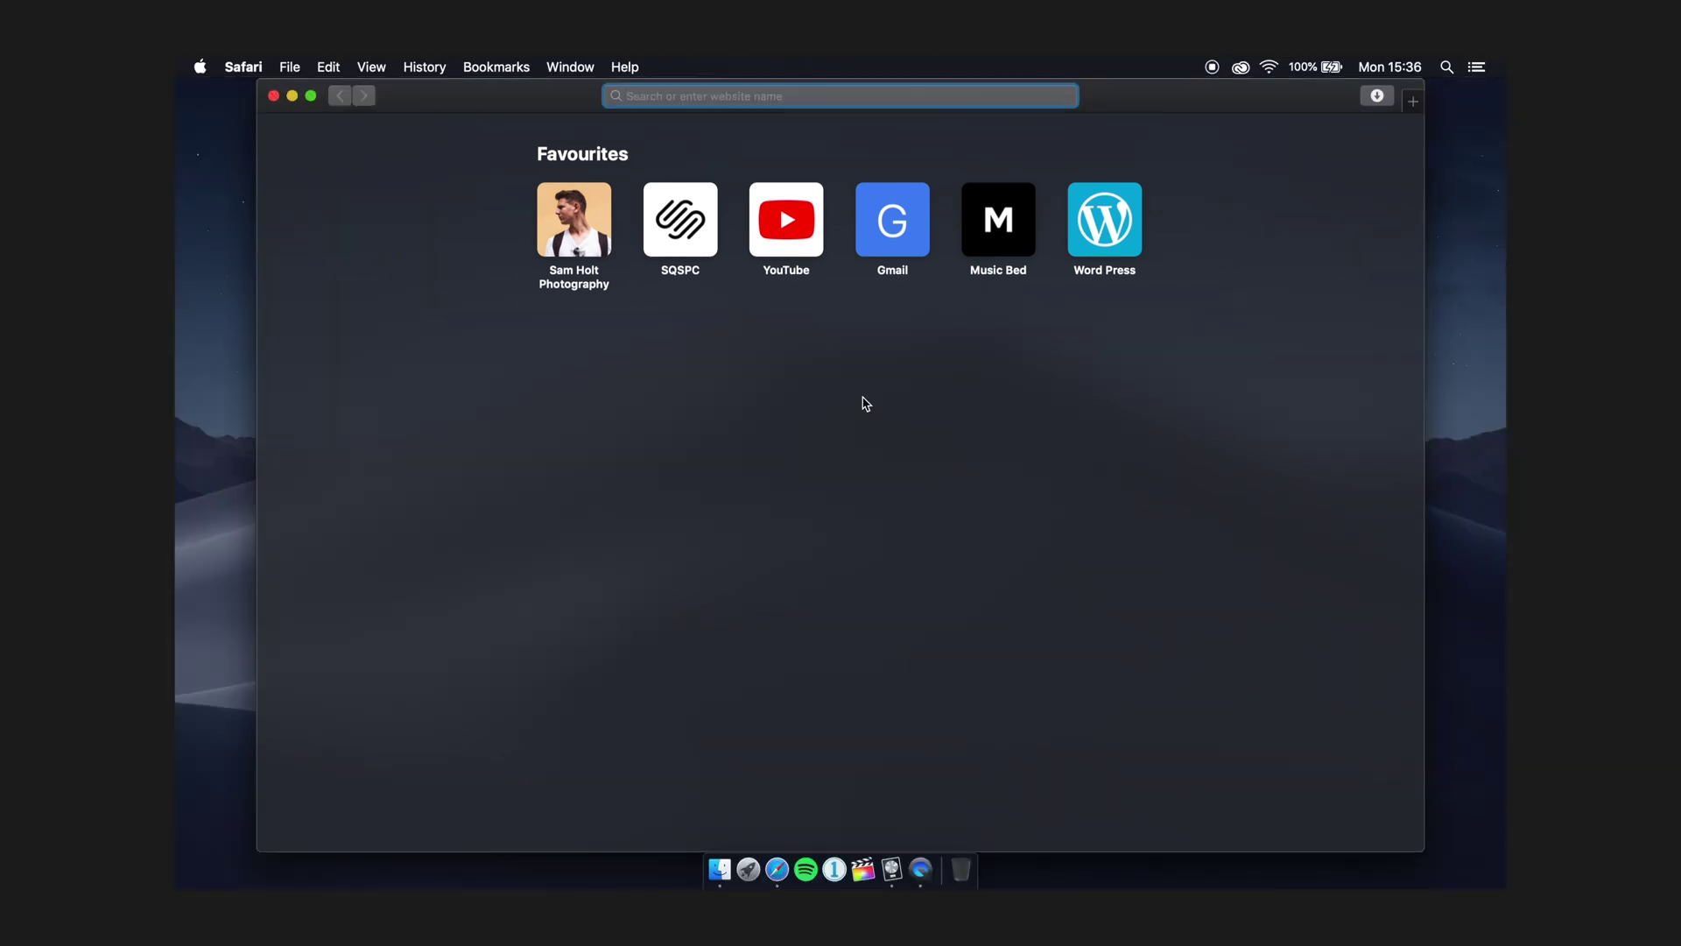
pyautogui.press('super+q')
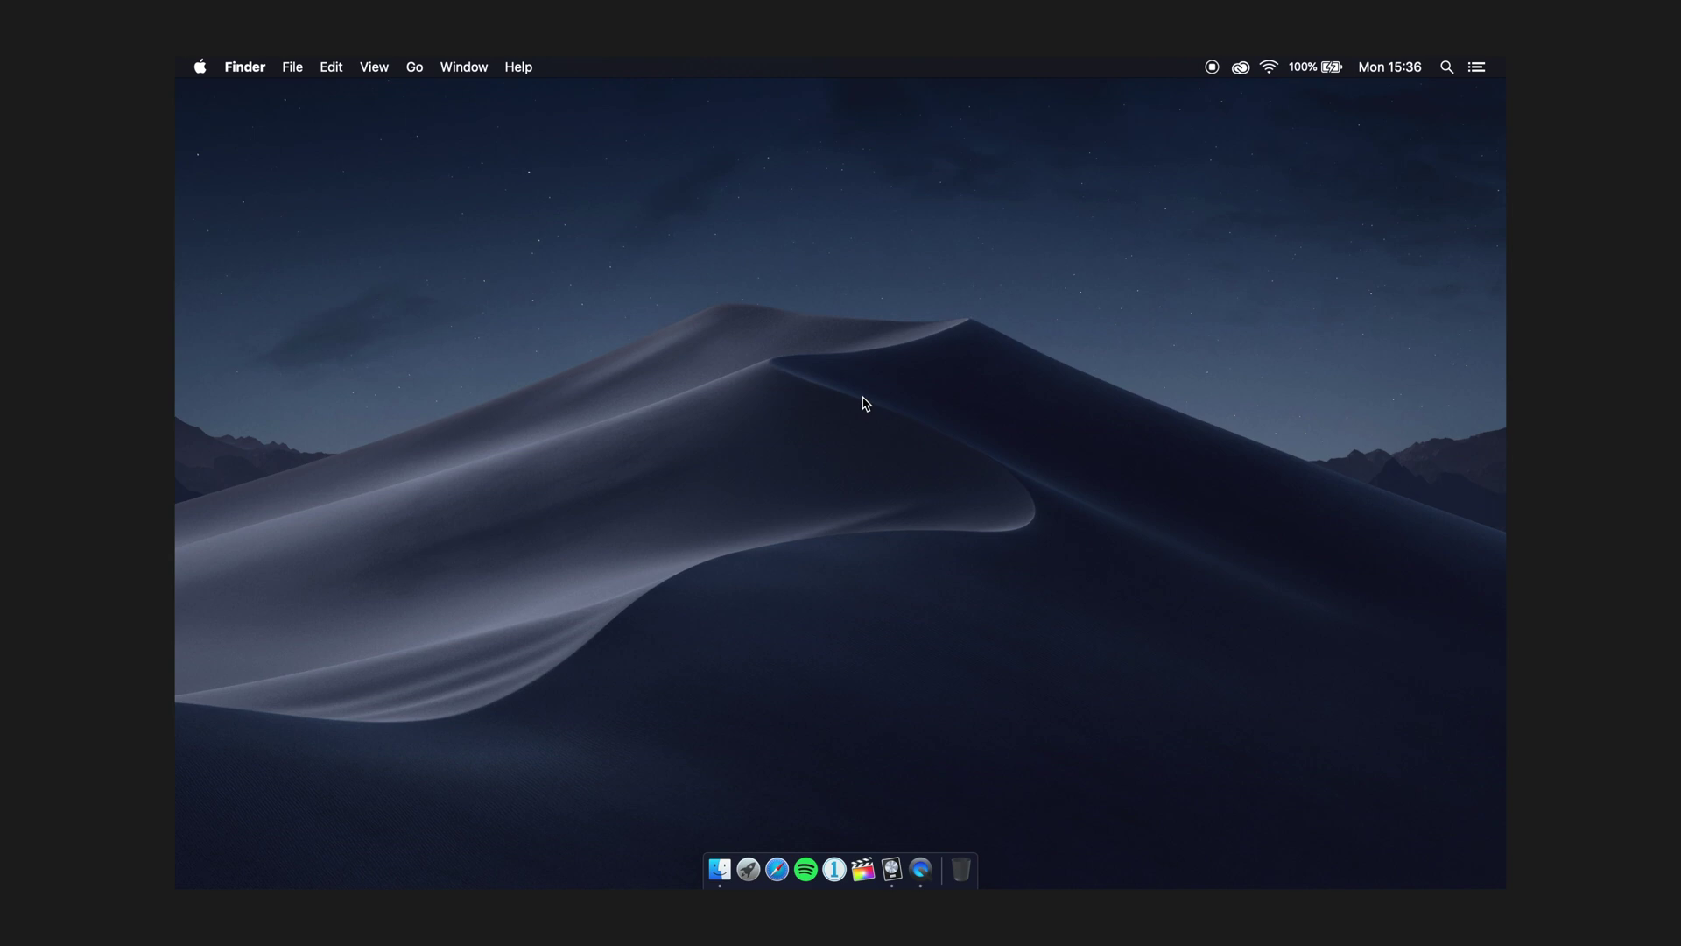